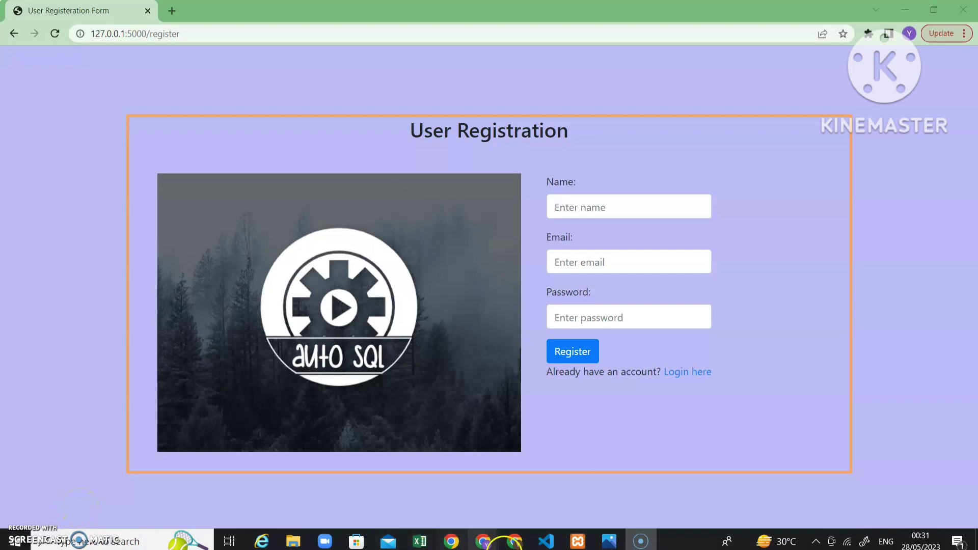
- Examine the workflow diagram in workFlow.PNG and the interface sketch in sql_exaclidraw_internship.png
mouse_move(610, 541)
left_click(691, 460)
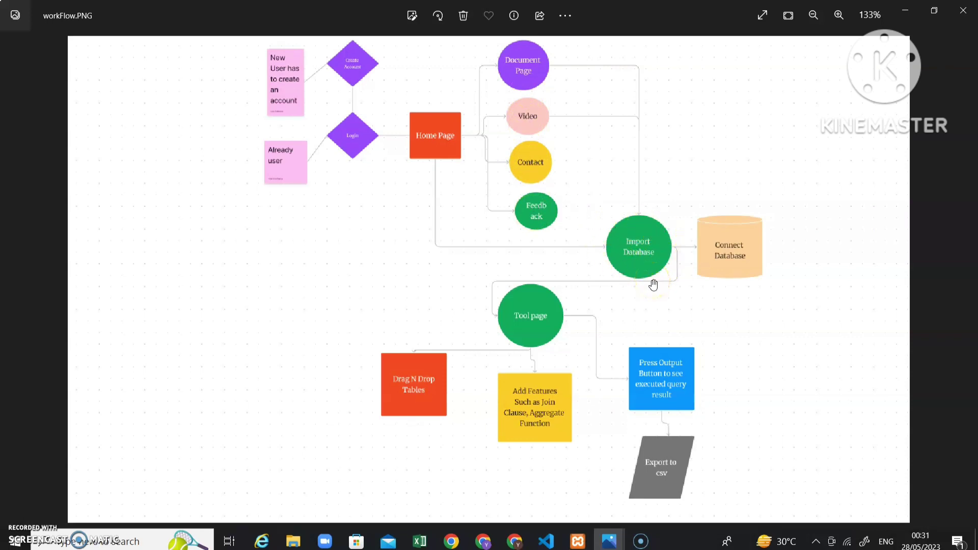
left_click(610, 541)
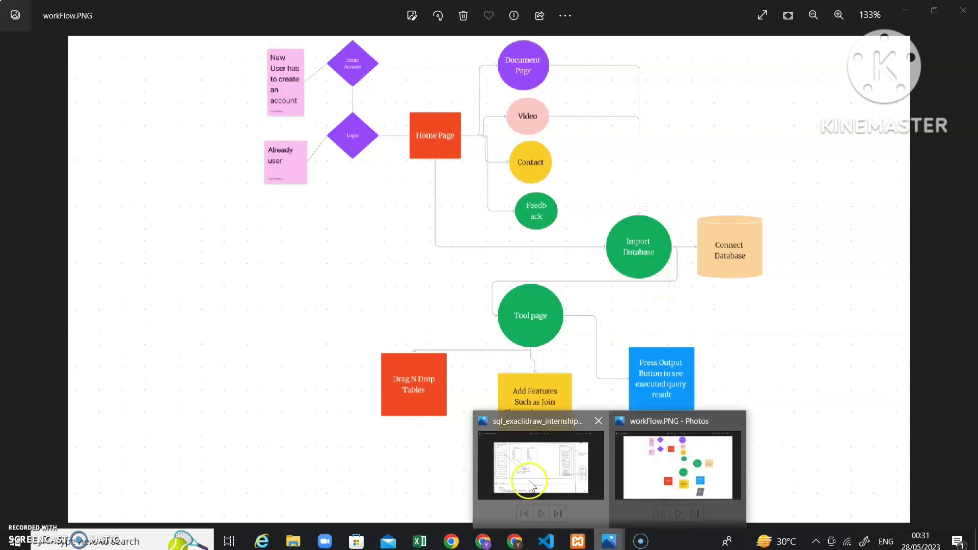
left_click(529, 481)
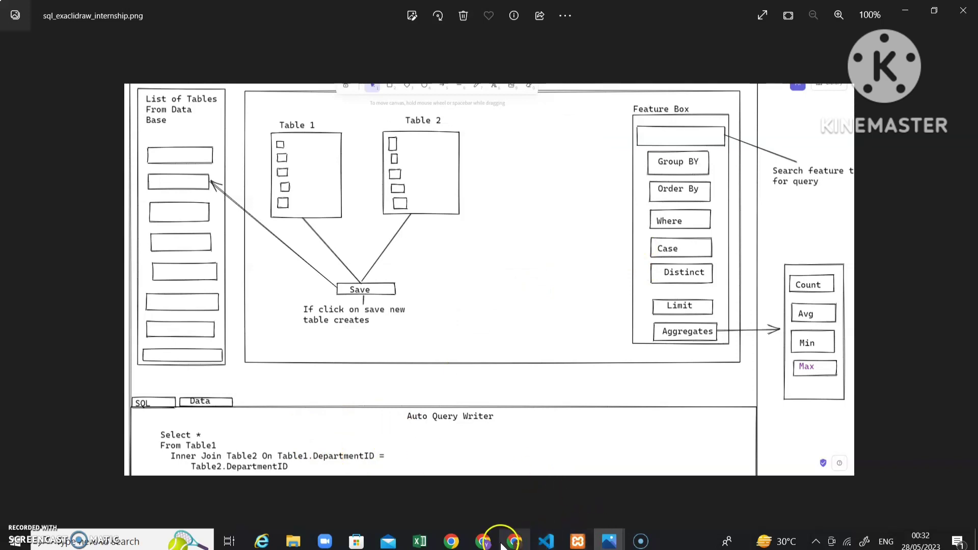
- Switch to the Auto SQL registration page in Chrome and go to the login form for existing accounts
left_click(483, 541)
left_click(529, 506)
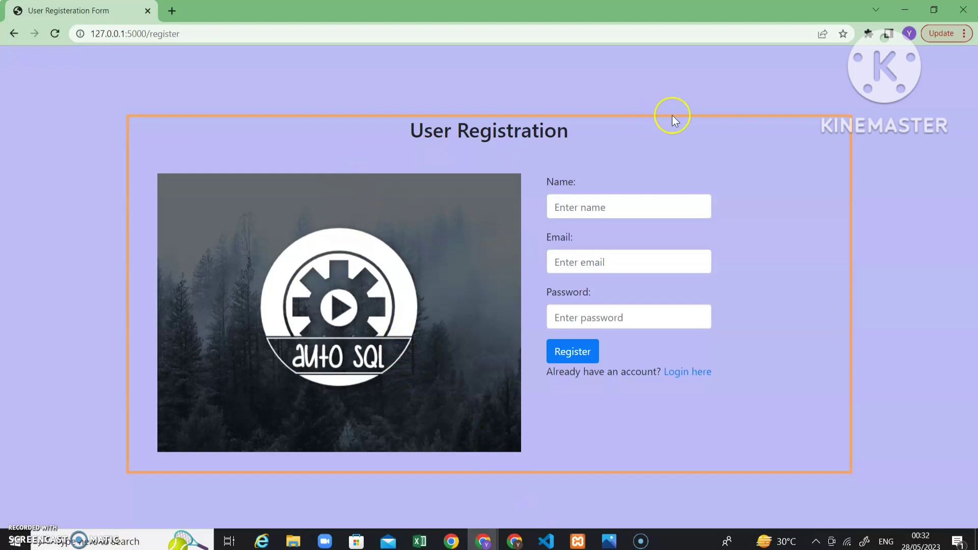
left_click(677, 374)
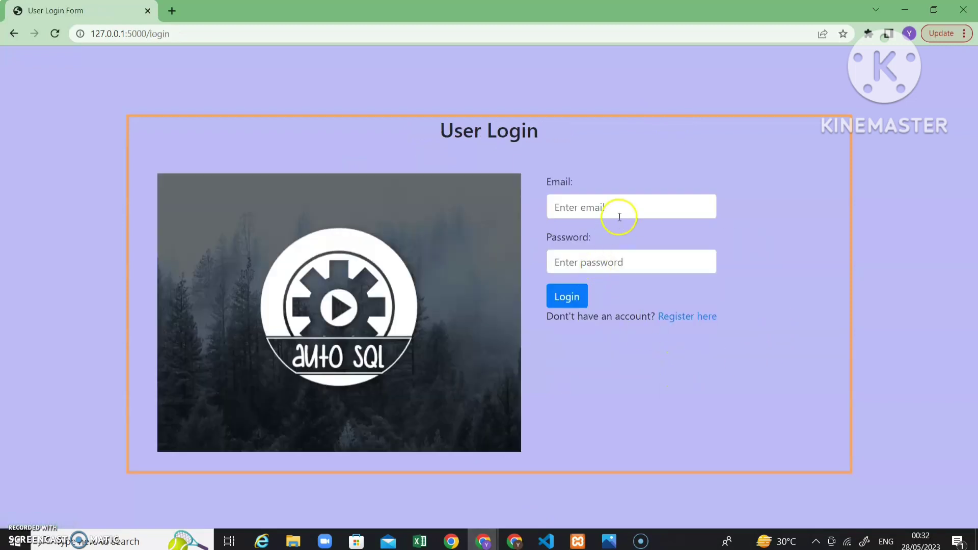
- Try to log in with the saved account e-mail and the account password
left_click(612, 209)
left_click(624, 238)
left_click(569, 263)
type("••••")
left_click(580, 292)
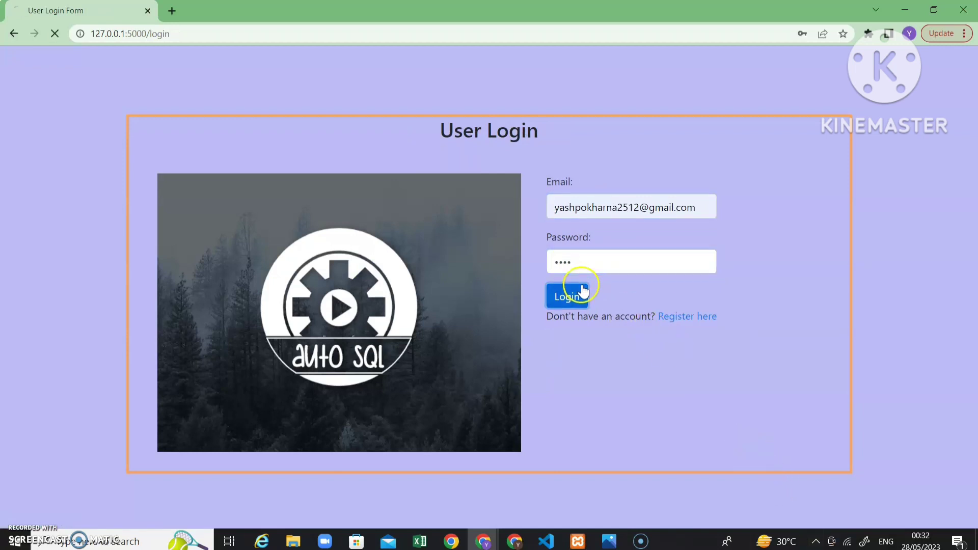
- Log in again with the saved account e-mail, re-entering the account password
left_click(655, 246)
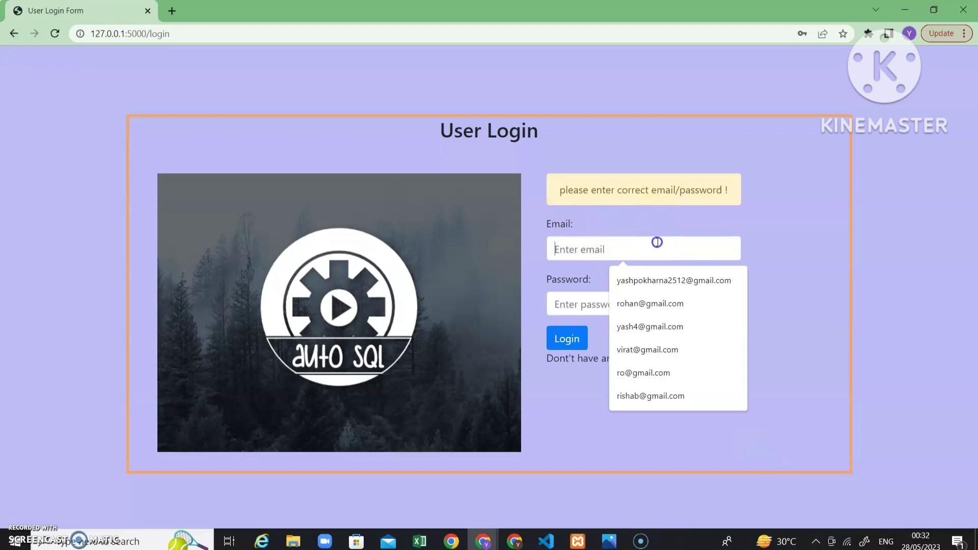
left_click(639, 280)
left_click(577, 309)
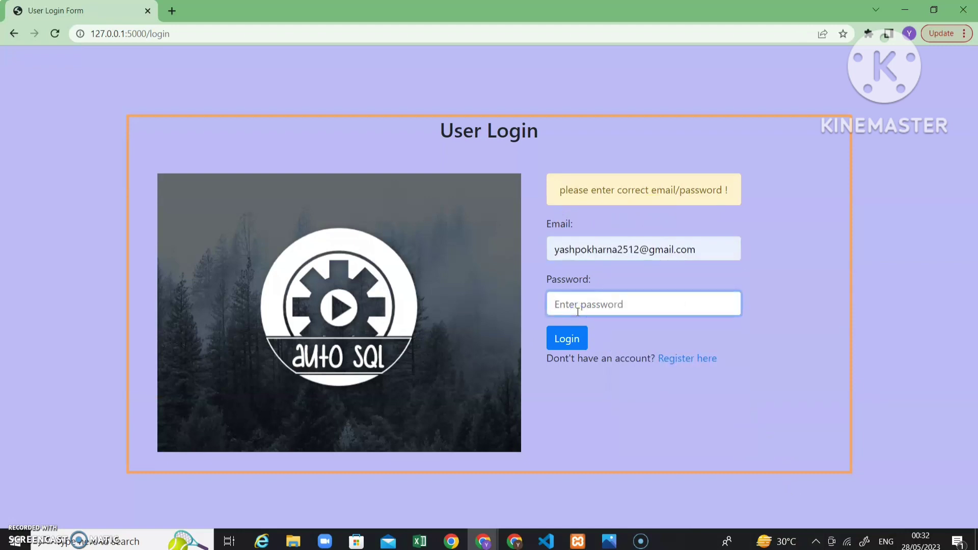
type("••••••••")
left_click(571, 339)
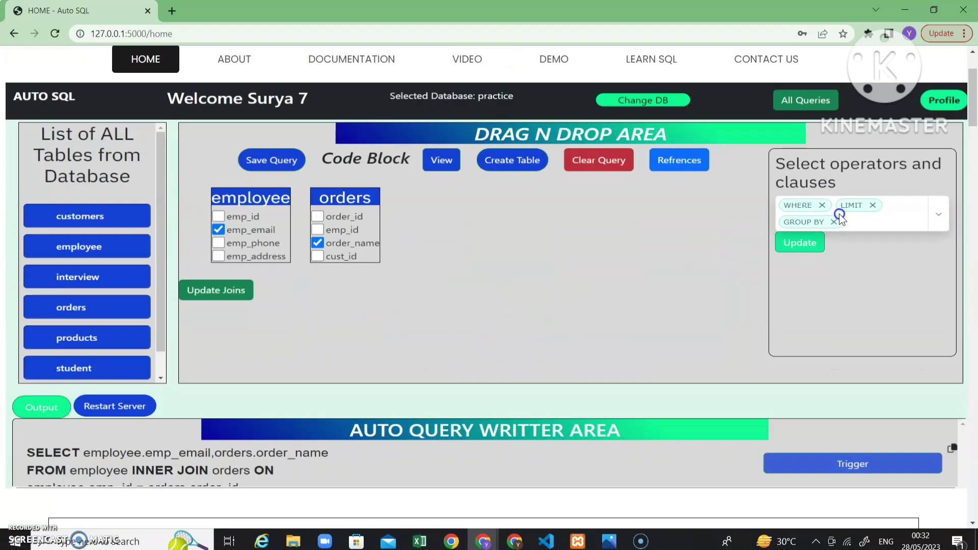
- Examine the home page's banner images and the AUTO SQL introduction
scroll(842, 192, "left", 2)
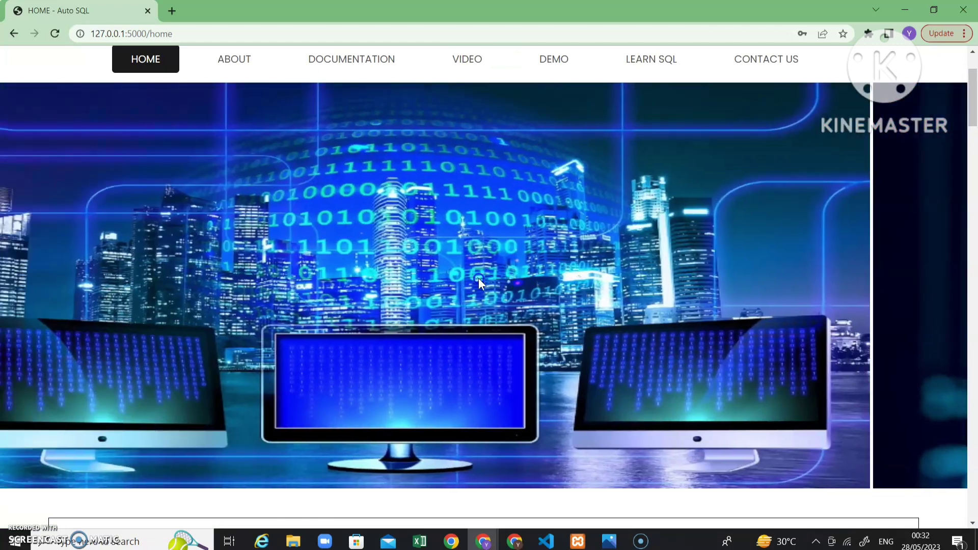
scroll(473, 277, "down", 5)
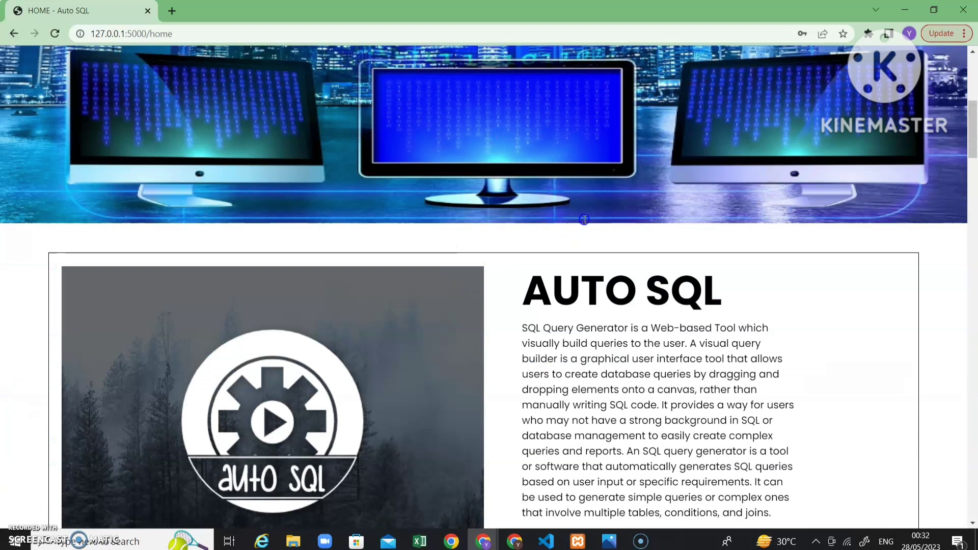
scroll(583, 218, "down", 3)
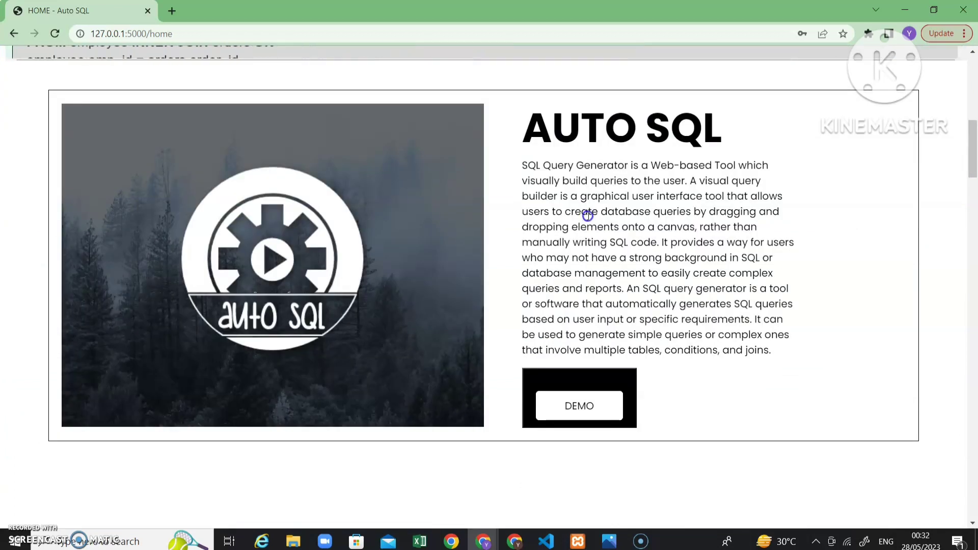
scroll(619, 213, "down", 2)
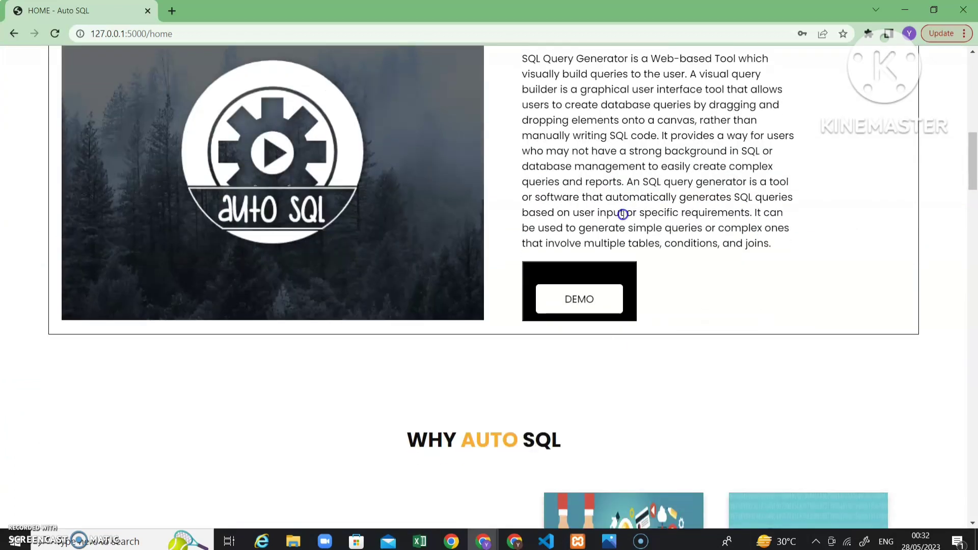
- Read the four feature cards in the WHY AUTO SQL section, from Web-Based Tool to More Features
scroll(645, 170, "down", 6)
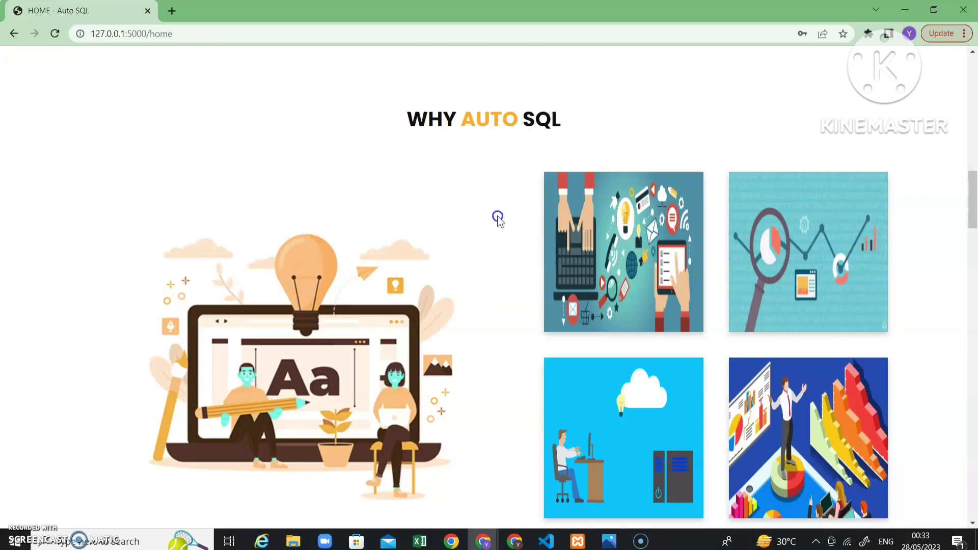
mouse_move(589, 244)
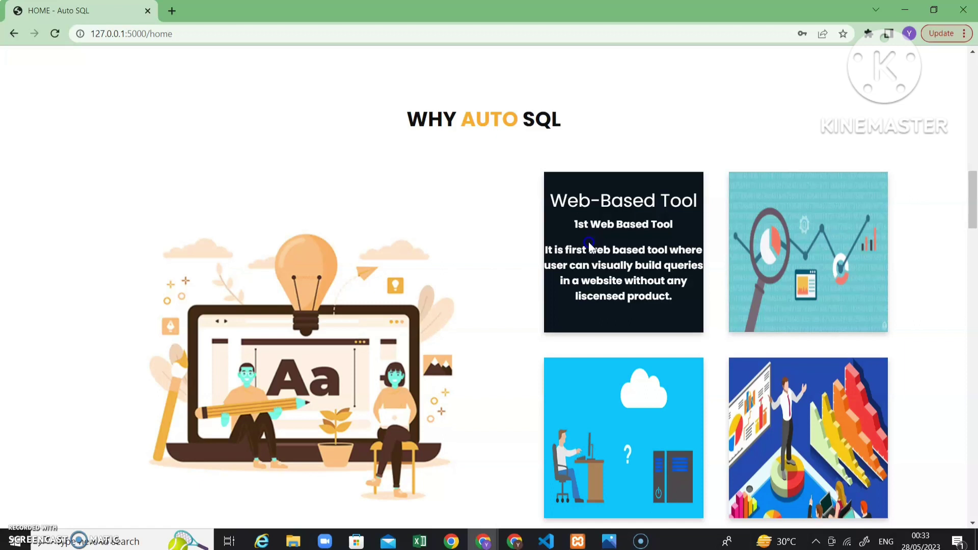
mouse_move(792, 267)
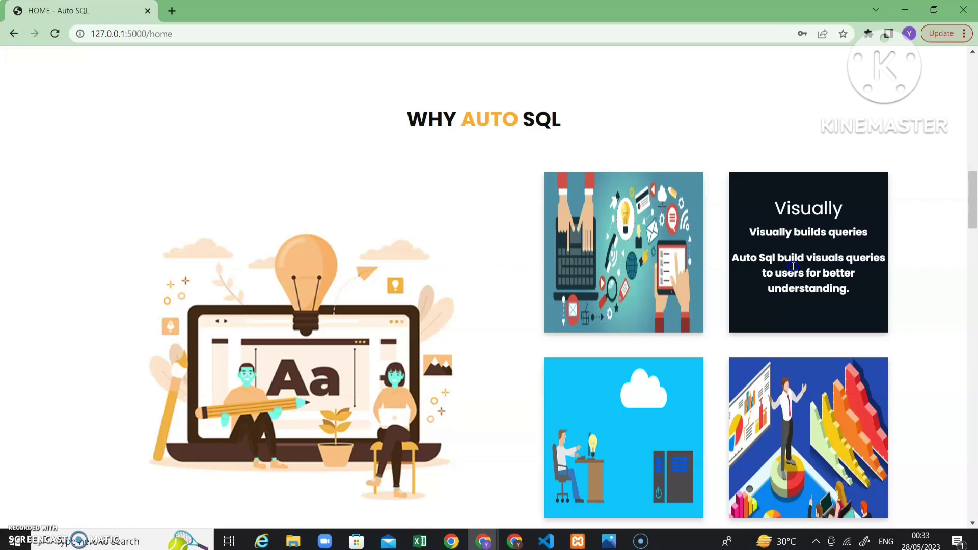
mouse_move(693, 405)
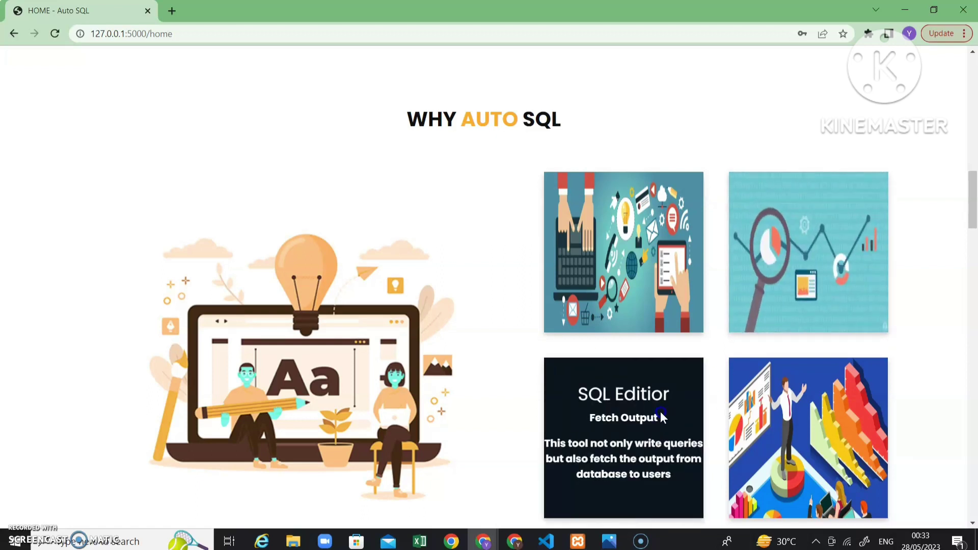
scroll(661, 416, "down", 2)
mouse_move(763, 368)
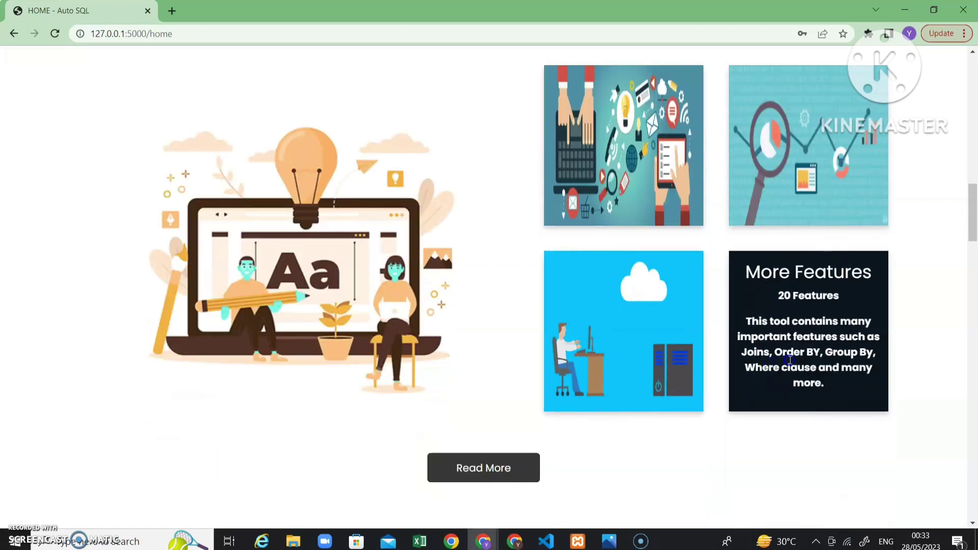
- Look through the home page's documentation, video, contact and client testimonial sections
scroll(861, 365, "down", 4)
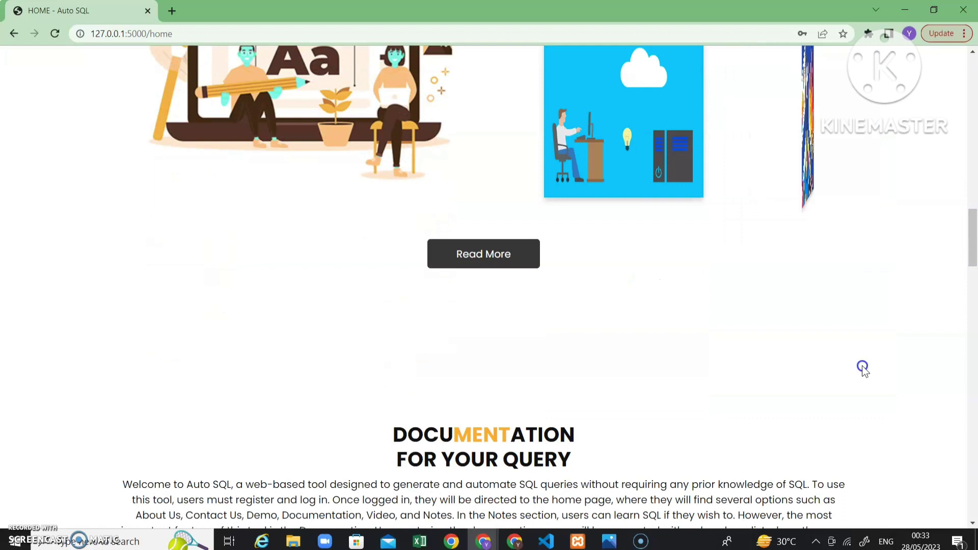
scroll(861, 366, "down", 6)
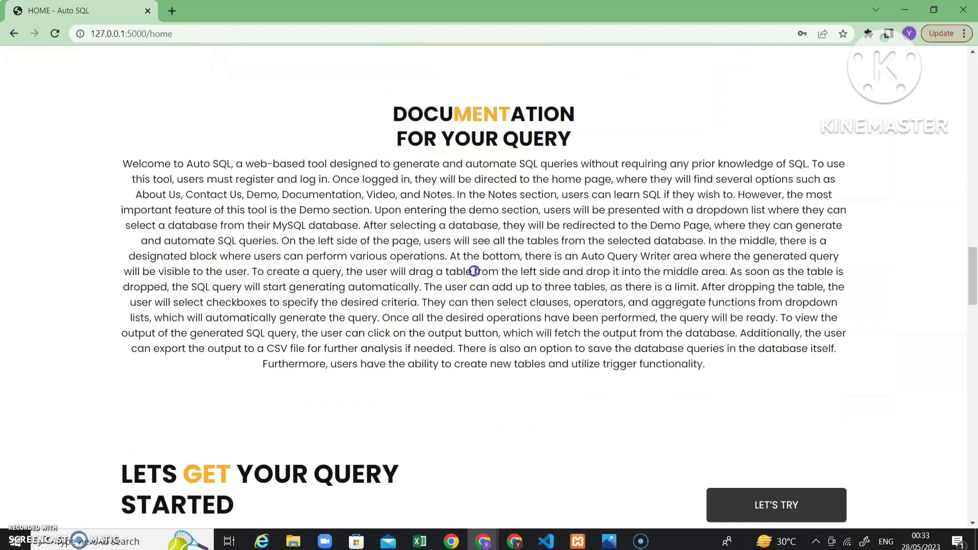
scroll(474, 270, "down", 6)
scroll(475, 271, "down", 4)
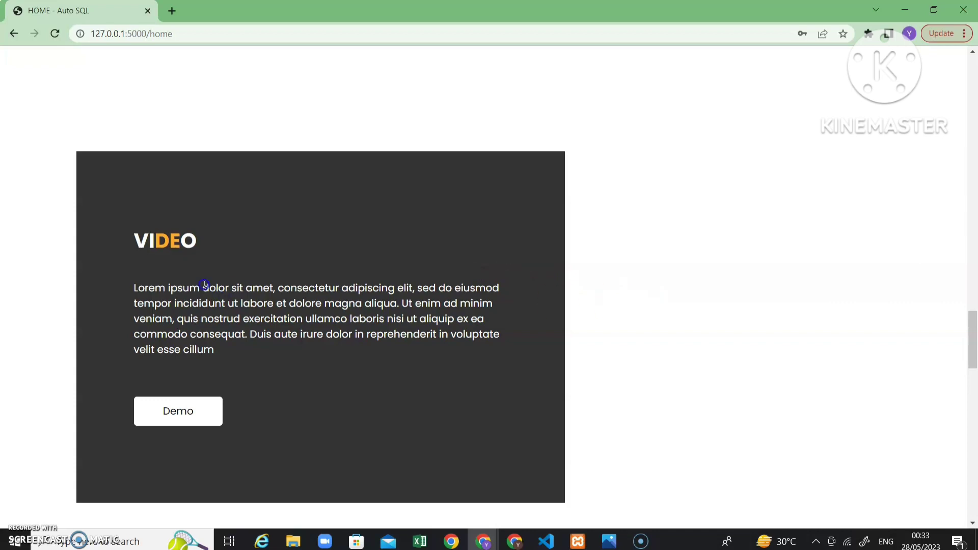
scroll(372, 362, "down", 12)
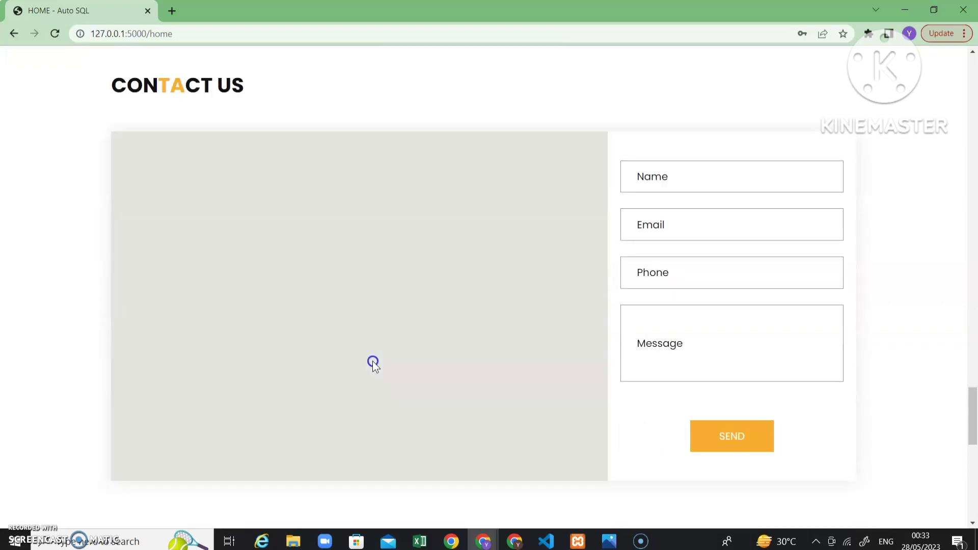
scroll(599, 334, "down", 11)
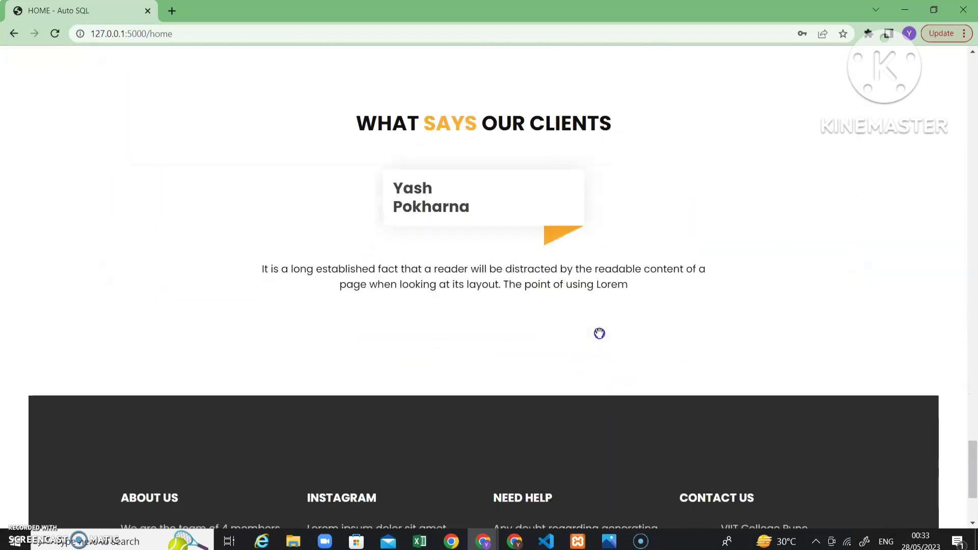
scroll(599, 333, "up", 20)
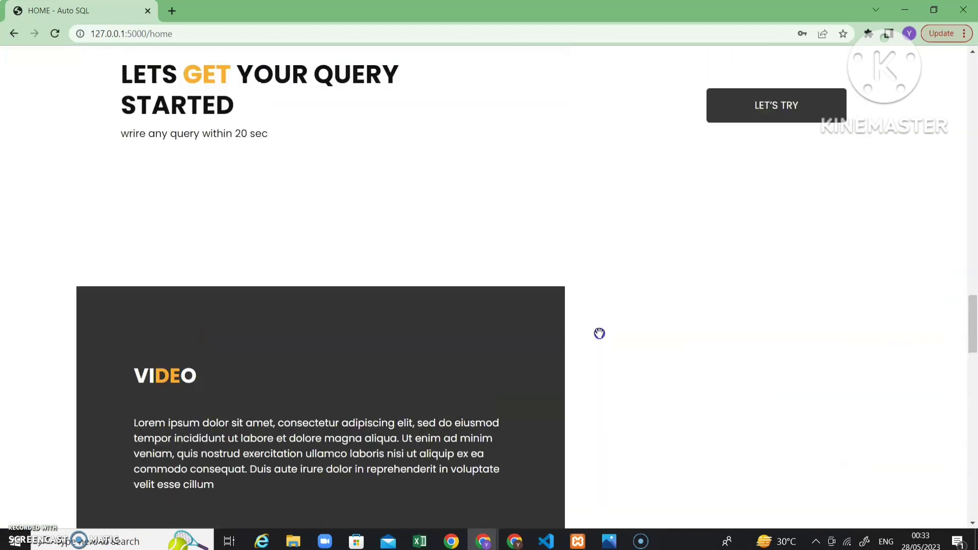
- Look through the Learn SQL notes and return to the home page
scroll(599, 333, "up", 20)
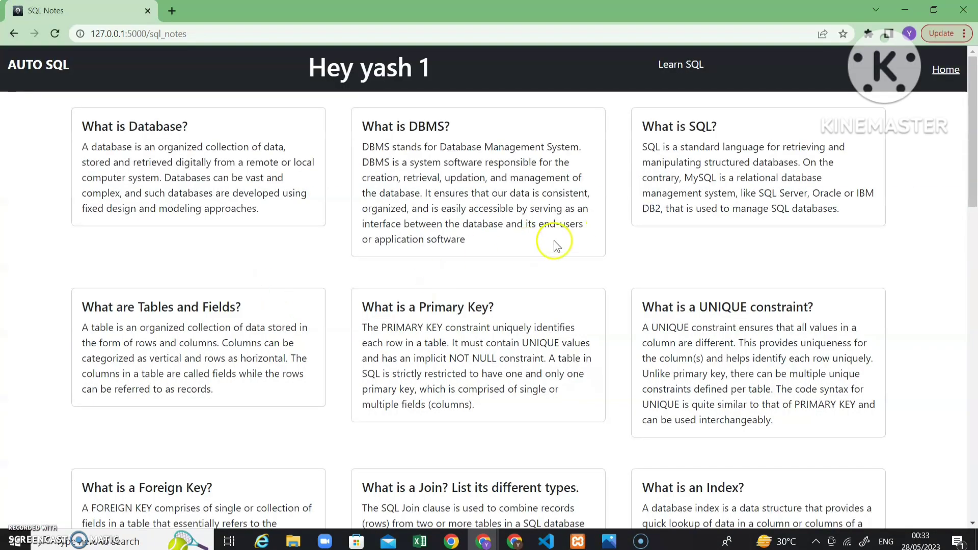
scroll(627, 239, "down", 15)
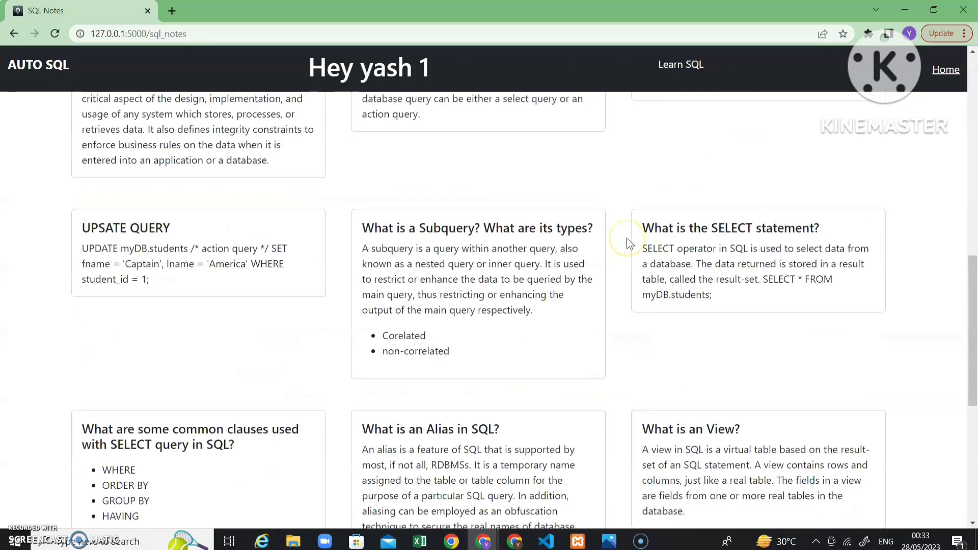
scroll(627, 239, "up", 15)
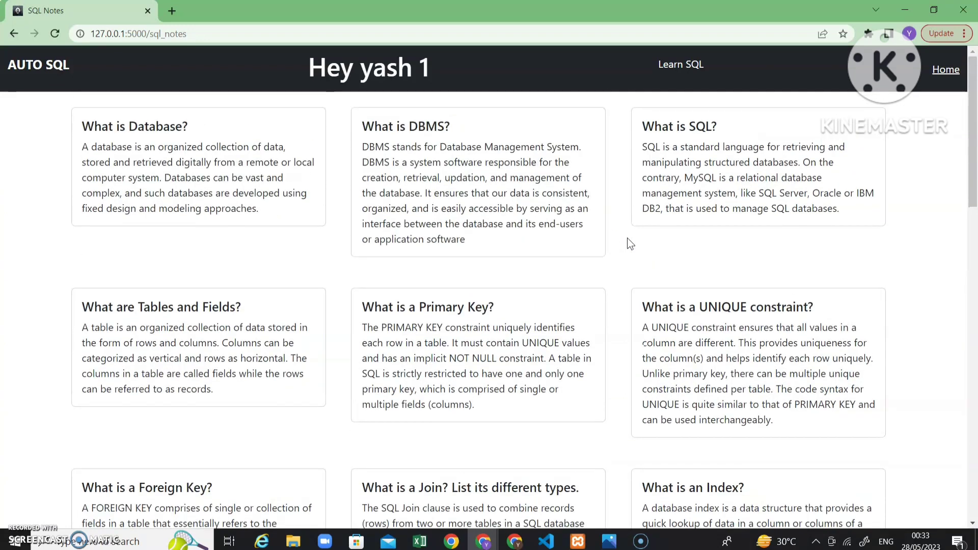
left_click(940, 69)
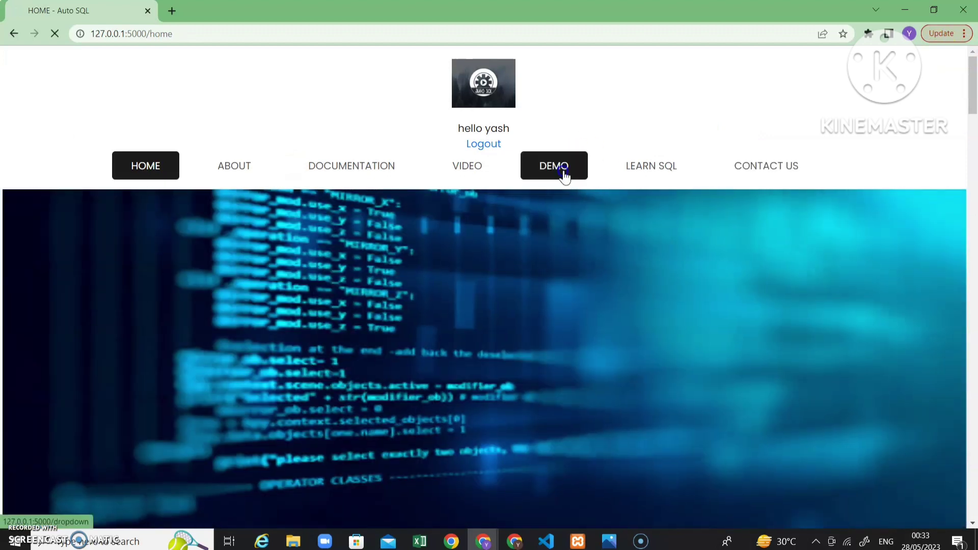
- Open the query generator demo with the restaurentms database
left_click(562, 169)
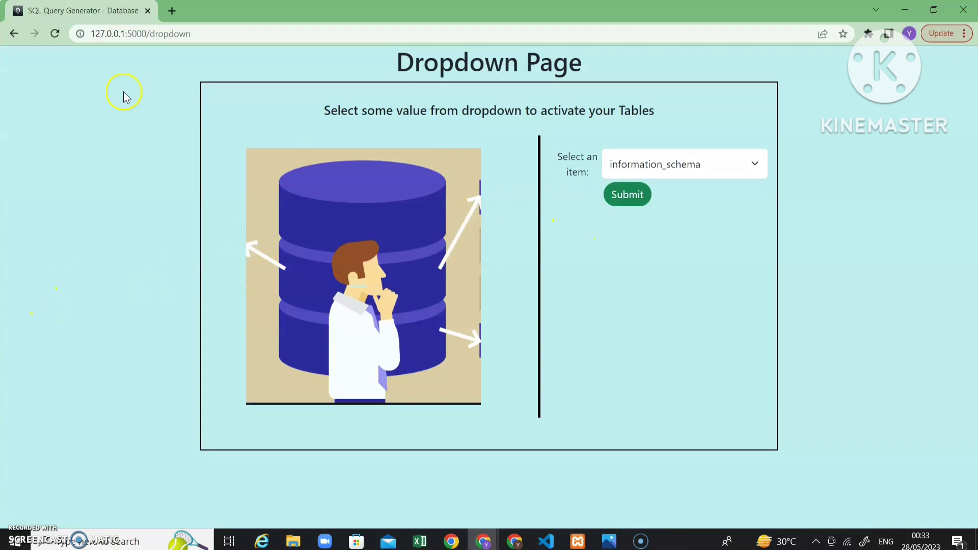
left_click(741, 168)
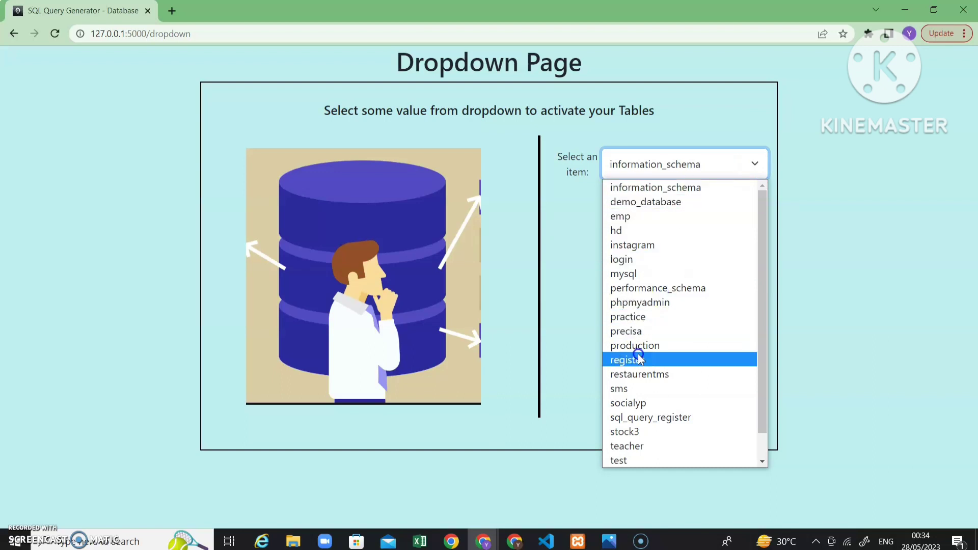
left_click(655, 374)
left_click(626, 197)
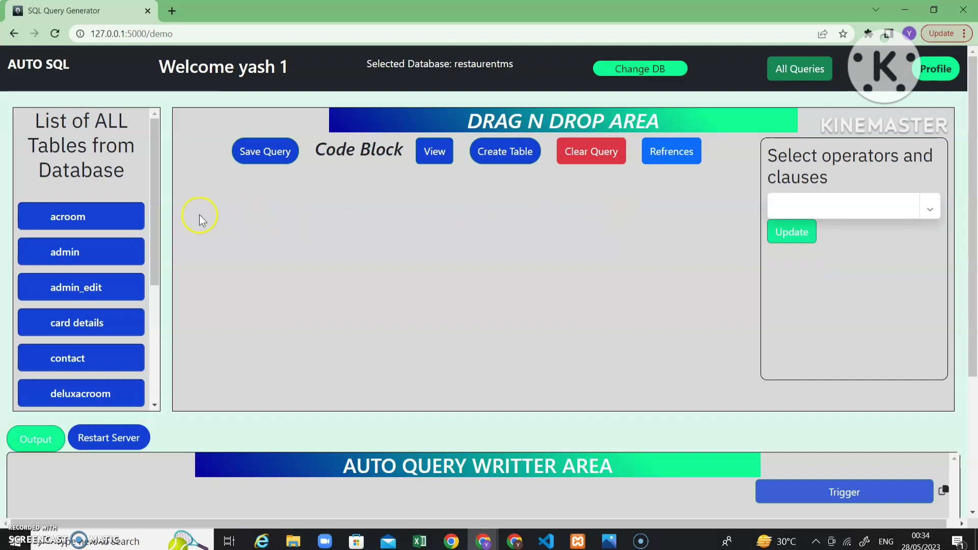
- Examine the list of database tables and the selected database name on the demo page
scroll(99, 223, "down", 4)
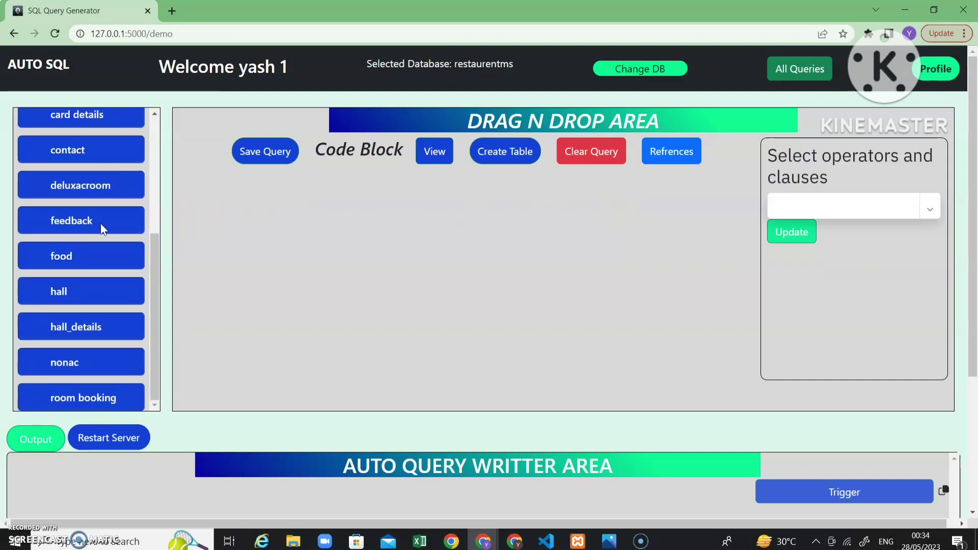
scroll(100, 223, "up", 4)
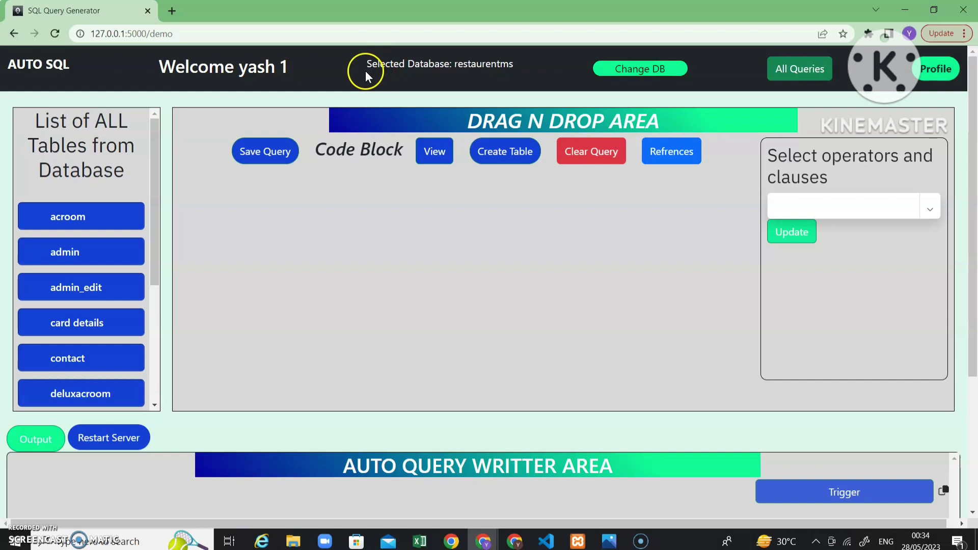
left_click_drag(364, 63, 512, 65)
left_click(543, 65)
- Change the selected database to practice and reload the query generator demo with it
left_click(622, 69)
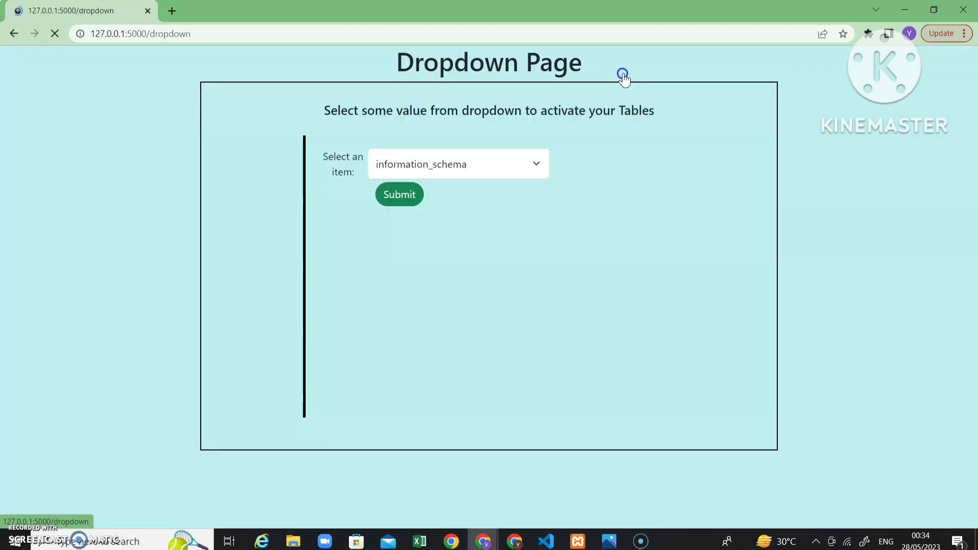
left_click(699, 160)
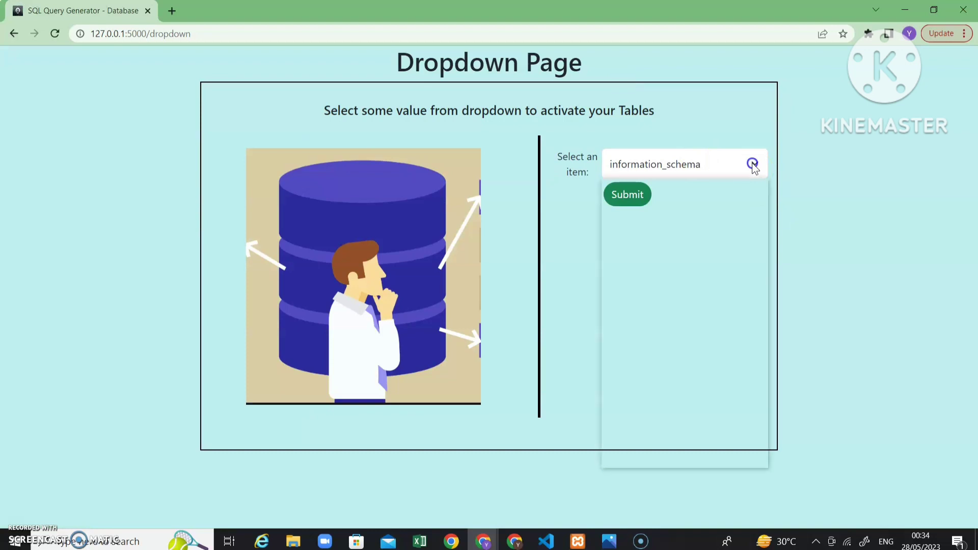
left_click(753, 165)
left_click(648, 316)
left_click(634, 202)
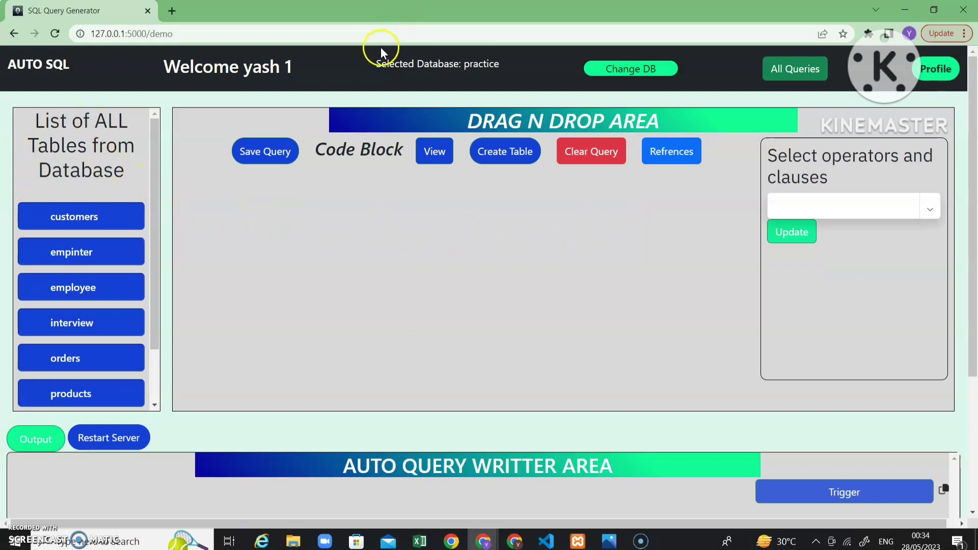
- Examine the selected database name, the practice table list, the available operators and clauses, and the query writer area
left_click_drag(375, 60, 528, 82)
left_click(517, 72)
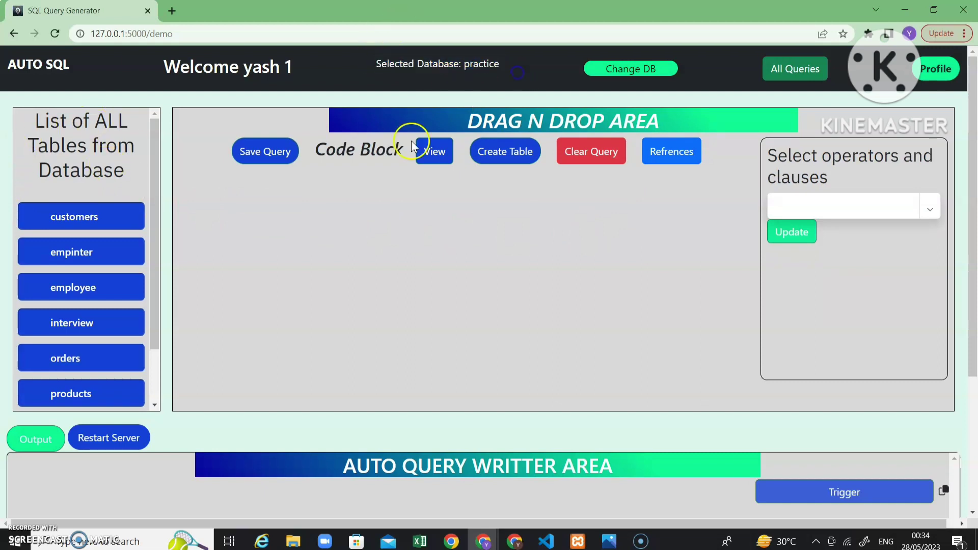
scroll(96, 316, "down", 2)
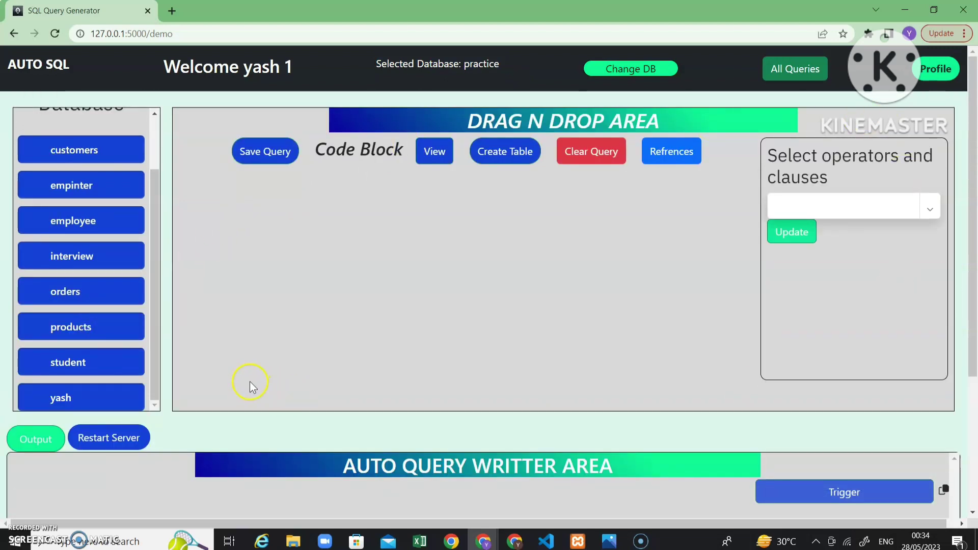
left_click(929, 212)
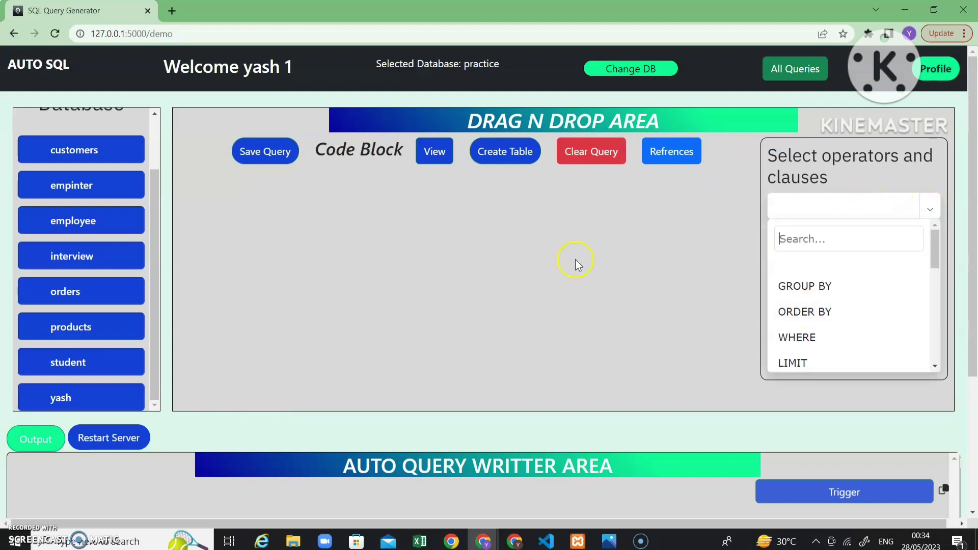
scroll(840, 290, "down", 10)
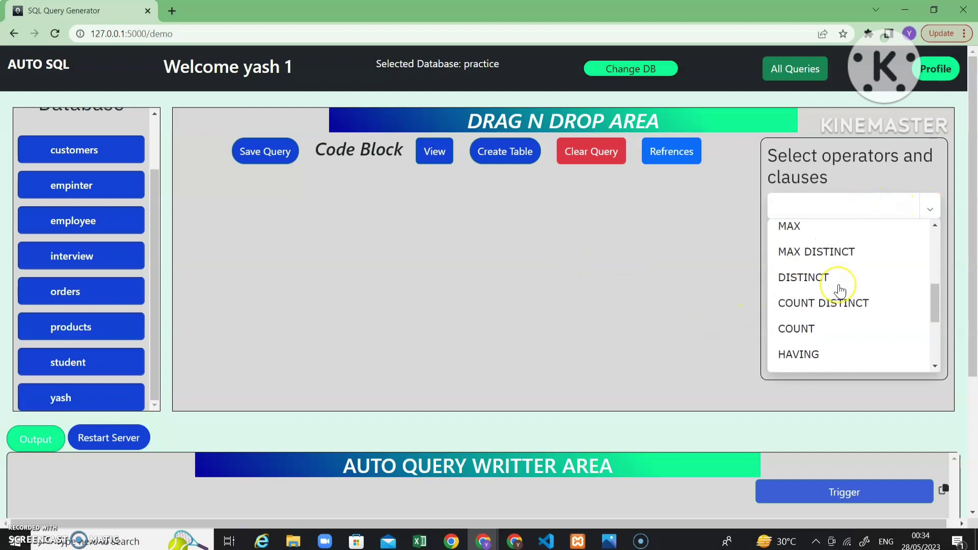
left_click(695, 306)
scroll(695, 306, "down", 2)
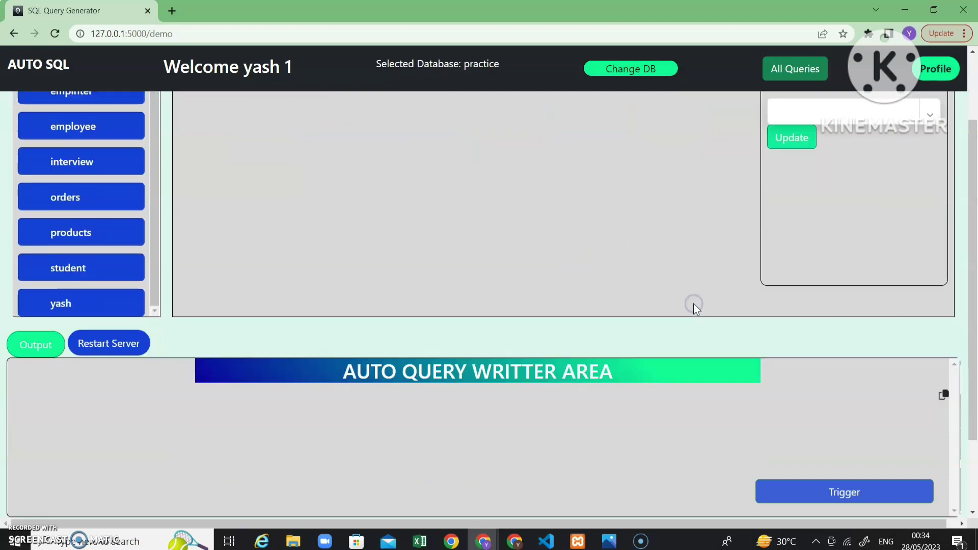
scroll(556, 384, "up", 2)
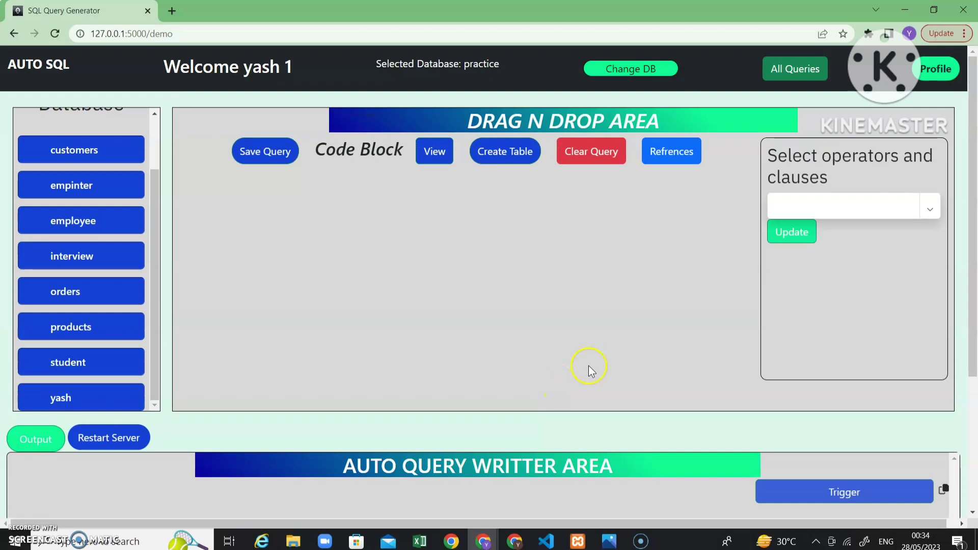
scroll(520, 271, "down", 2)
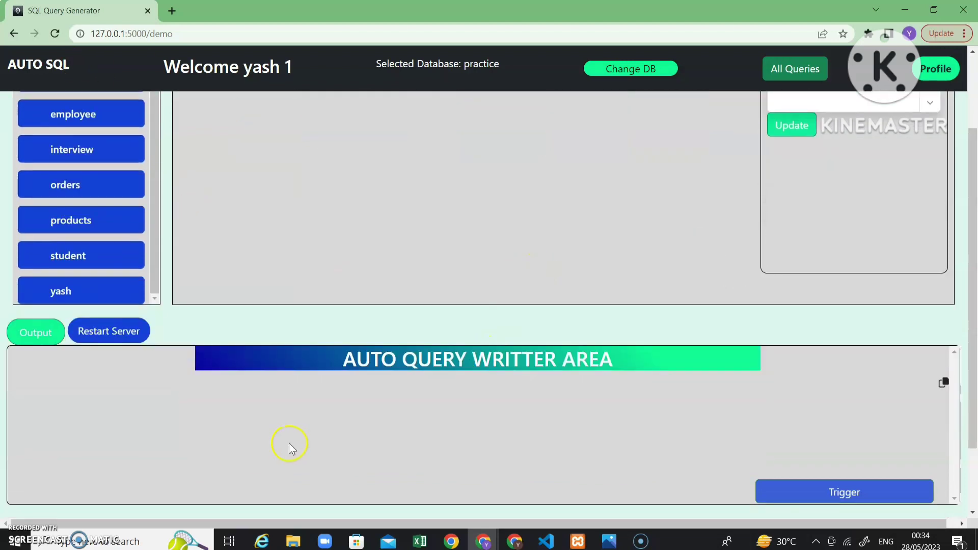
scroll(684, 410, "down", 2)
- View the Trigger feature's Student Grade Card form, close it without filling it in, and return to the drag-and-drop area
left_click(901, 481)
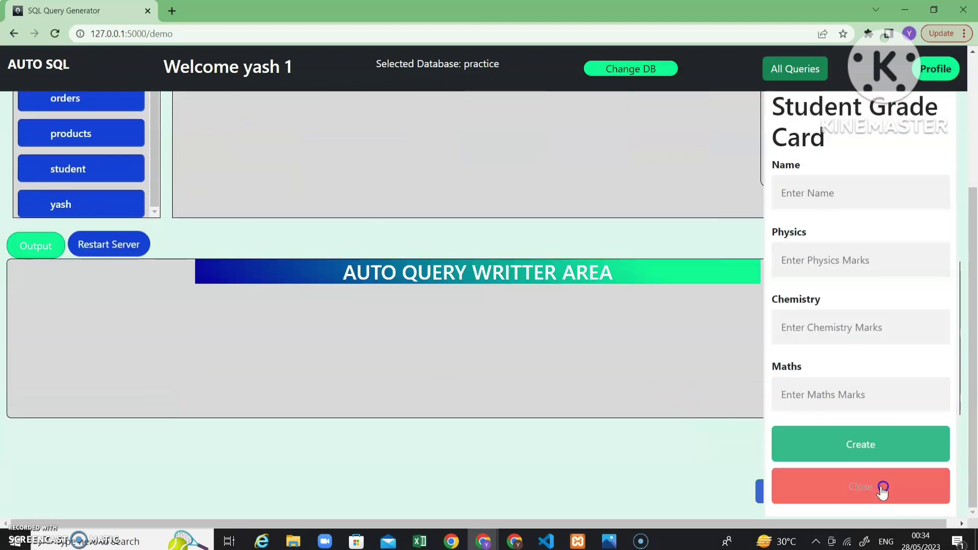
left_click(824, 486)
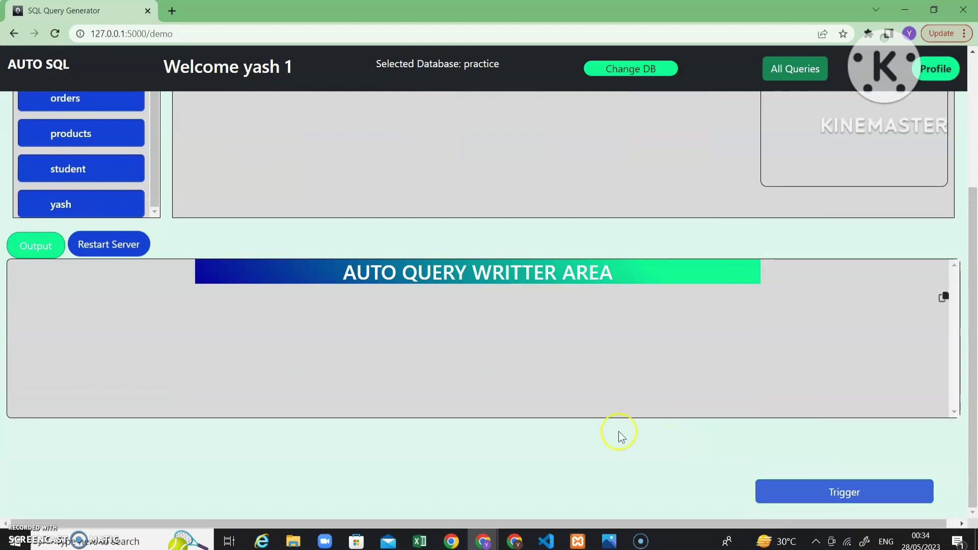
scroll(609, 426, "up", 4)
scroll(104, 312, "up", 2)
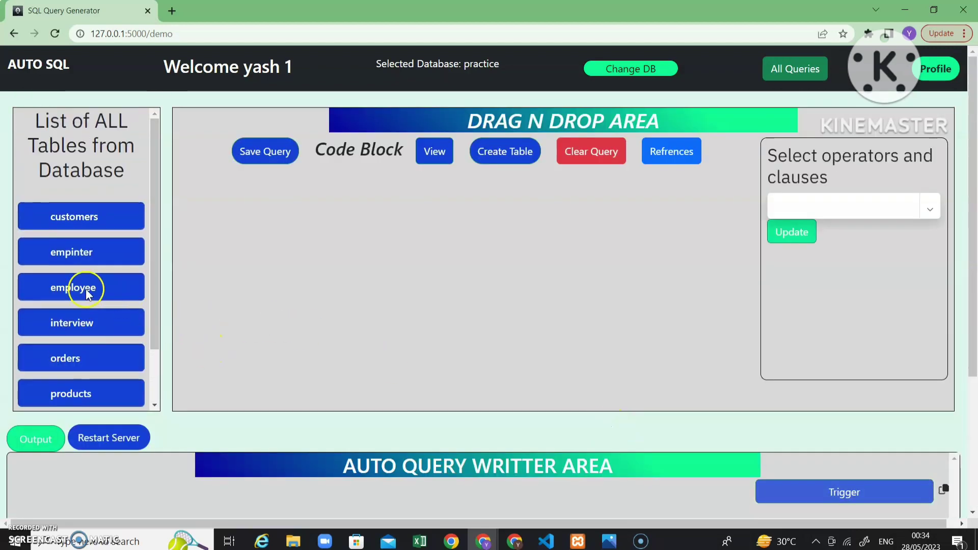
- Add the employee table to the drag-and-drop area and check the generated query with none of its columns selected
left_click_drag(86, 292, 346, 250)
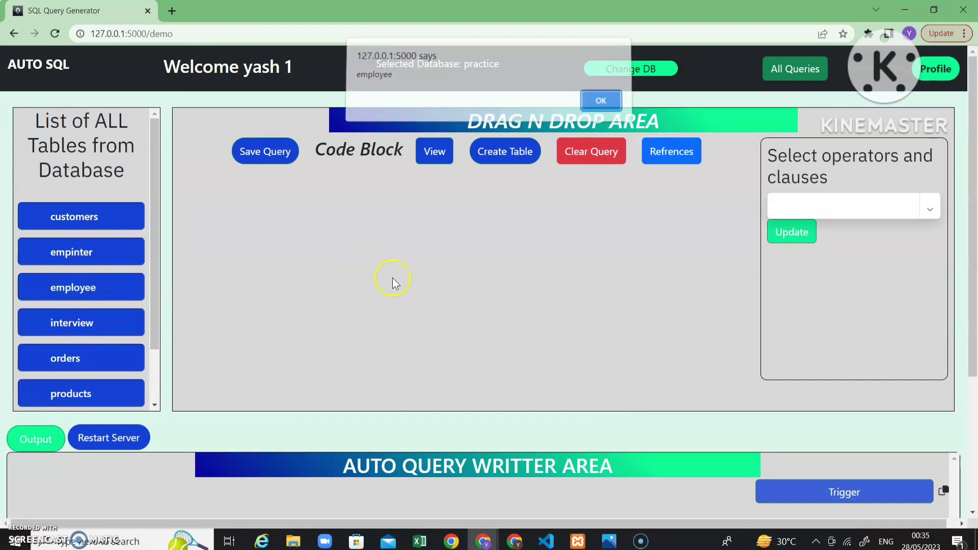
left_click(602, 106)
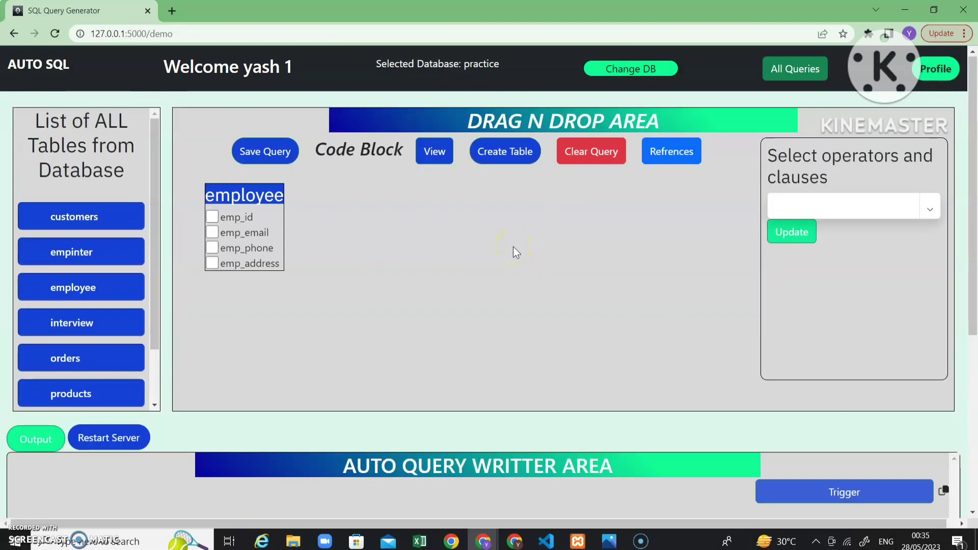
scroll(465, 228, "down", 1)
scroll(306, 214, "up", 1)
left_click(217, 234)
left_click(212, 232)
scroll(295, 292, "down", 2)
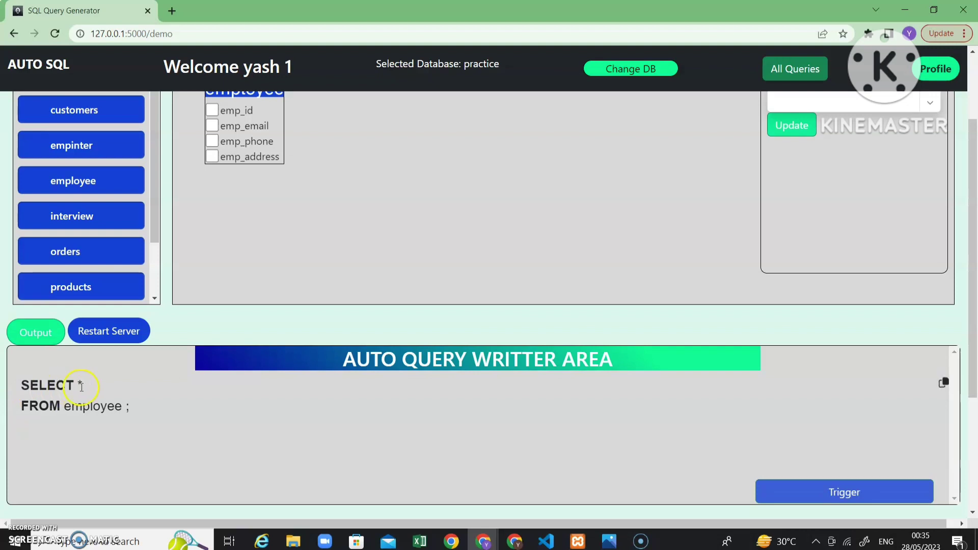
scroll(389, 387, "up", 2)
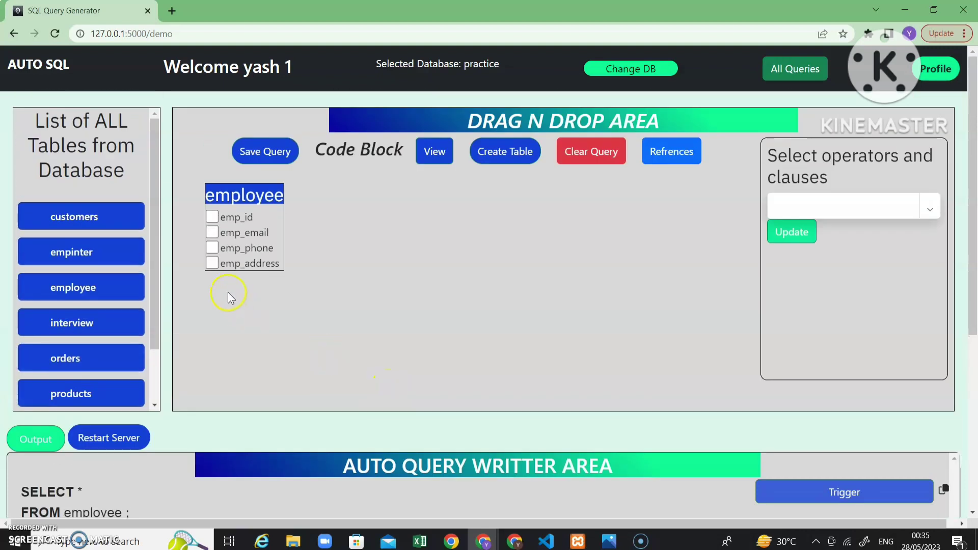
- Output the results of the query selecting all employee columns and look through the returned rows
scroll(228, 293, "down", 2)
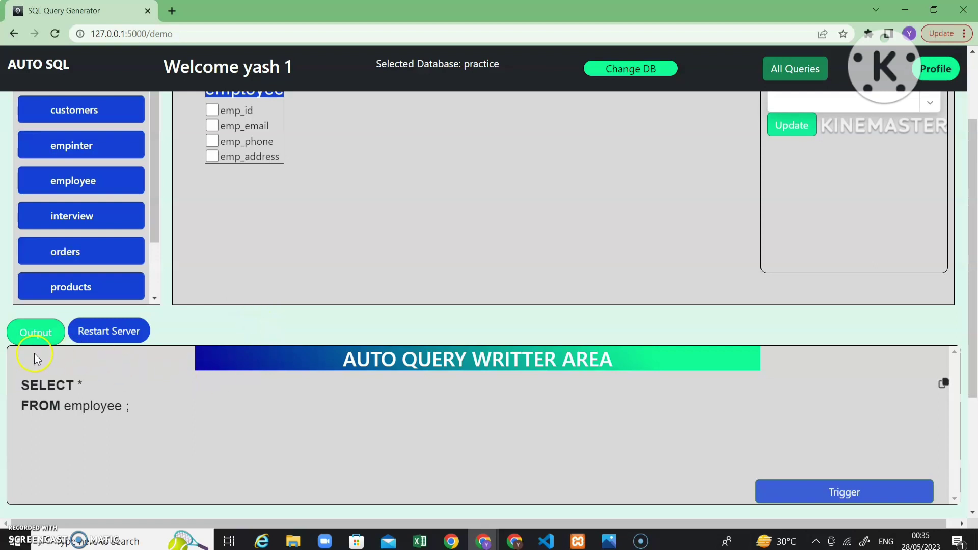
left_click(35, 332)
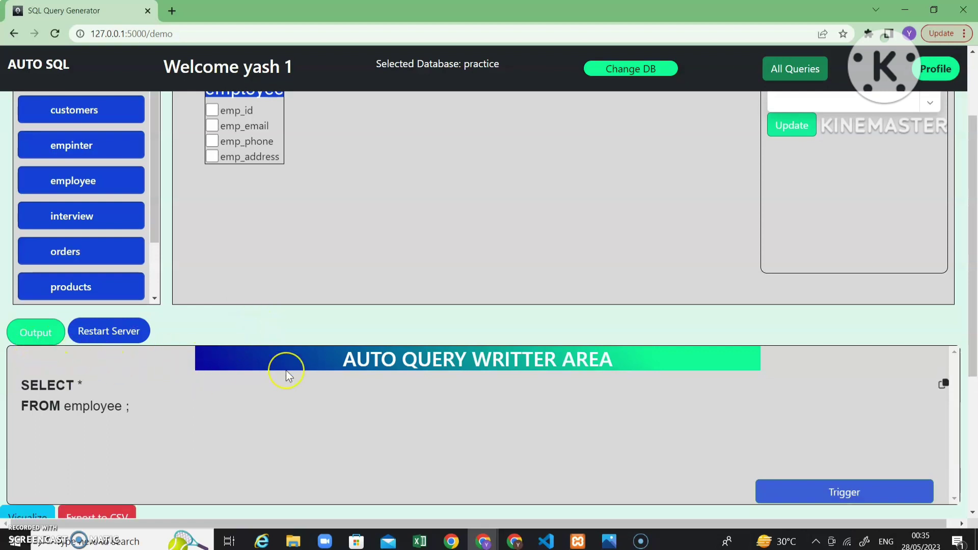
scroll(286, 370, "down", 5)
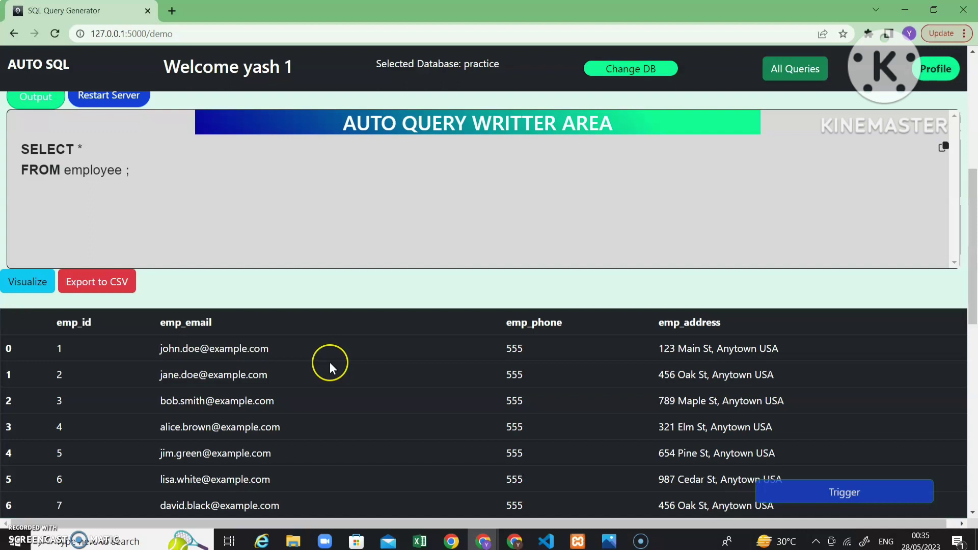
scroll(329, 362, "down", 10)
scroll(329, 364, "up", 15)
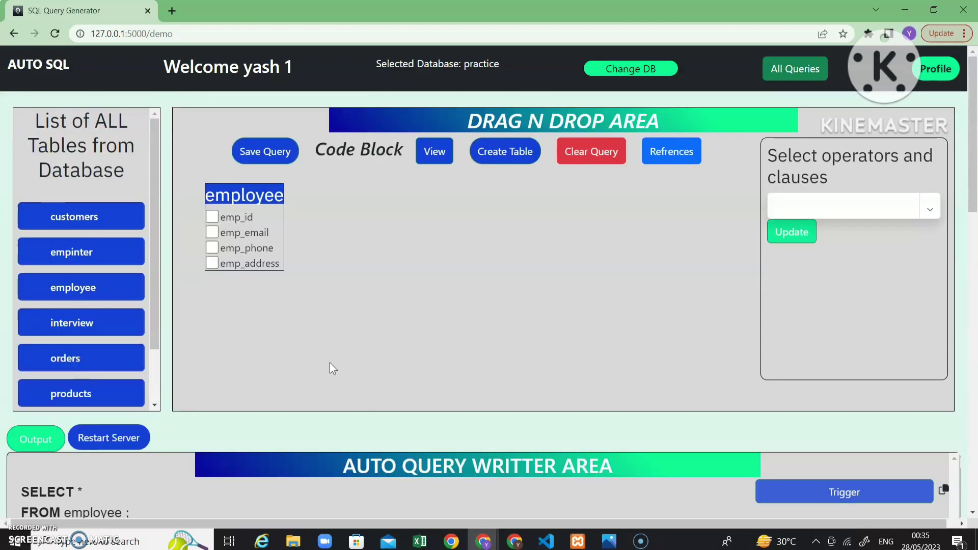
- Select the emp_email and emp_phone columns of the employee table, output the query results and review the rows
left_click(212, 233)
left_click(212, 248)
scroll(216, 349, "down", 2)
left_click(32, 330)
scroll(277, 299, "down", 4)
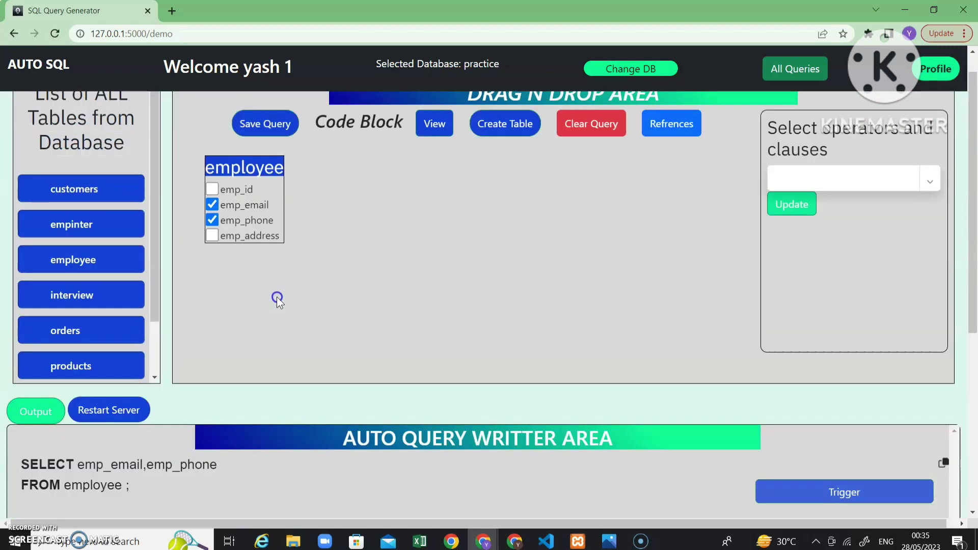
scroll(281, 299, "down", 13)
scroll(282, 298, "up", 4)
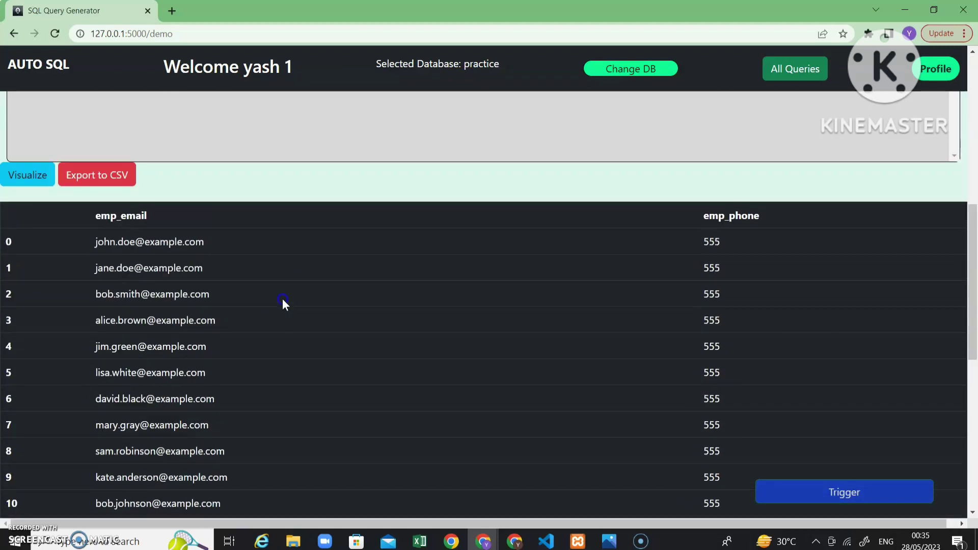
scroll(294, 304, "down", 8)
scroll(294, 305, "up", 8)
scroll(295, 304, "up", 9)
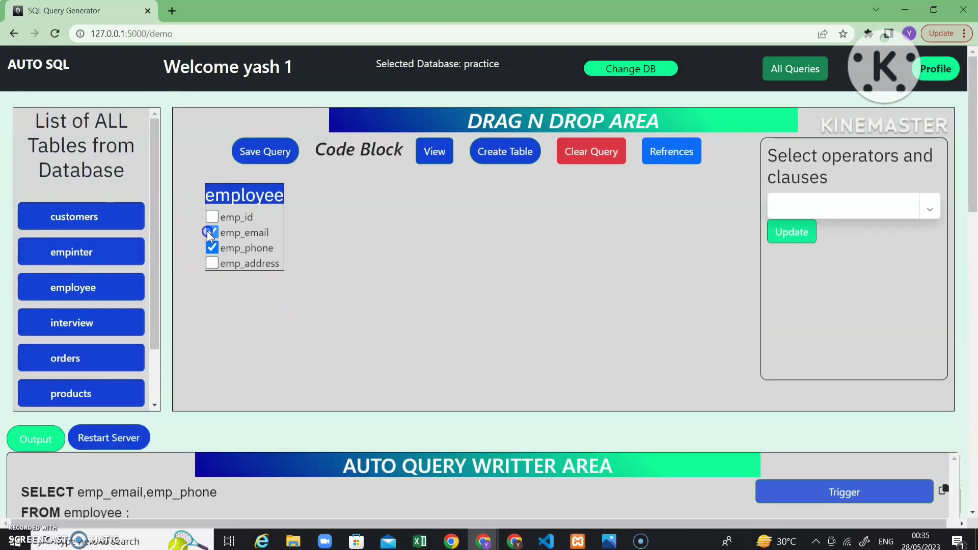
- Deselect the emp_email and emp_phone columns of the employee table
left_click(211, 232)
left_click(212, 248)
scroll(465, 268, "down", 1)
scroll(464, 267, "up", 1)
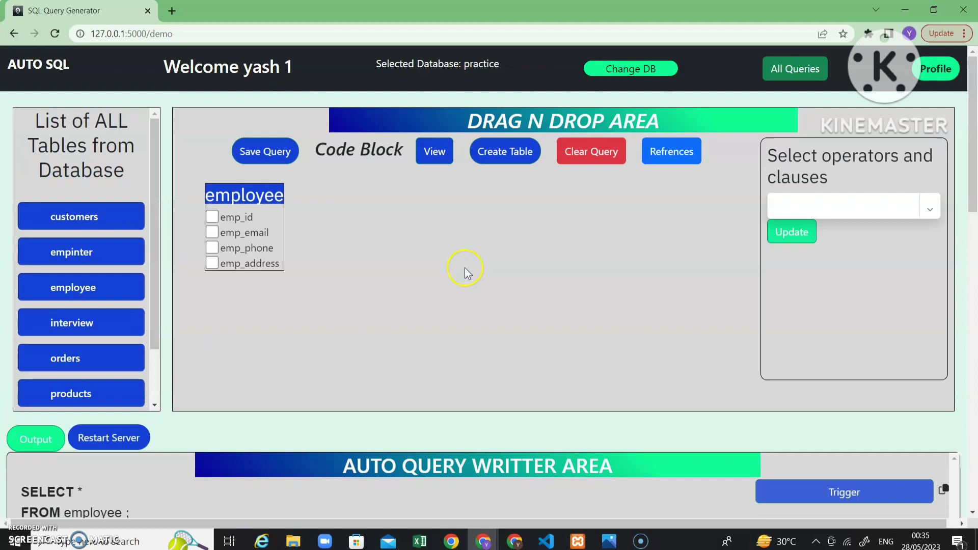
- Add a GROUP BY clause on emp_phone to the employee query and check the generated SQL
left_click(930, 209)
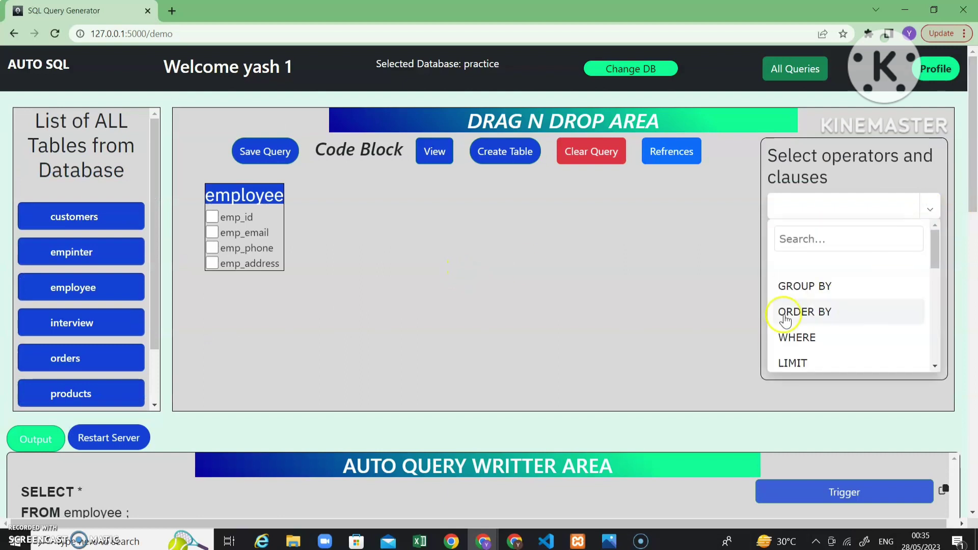
left_click(786, 293)
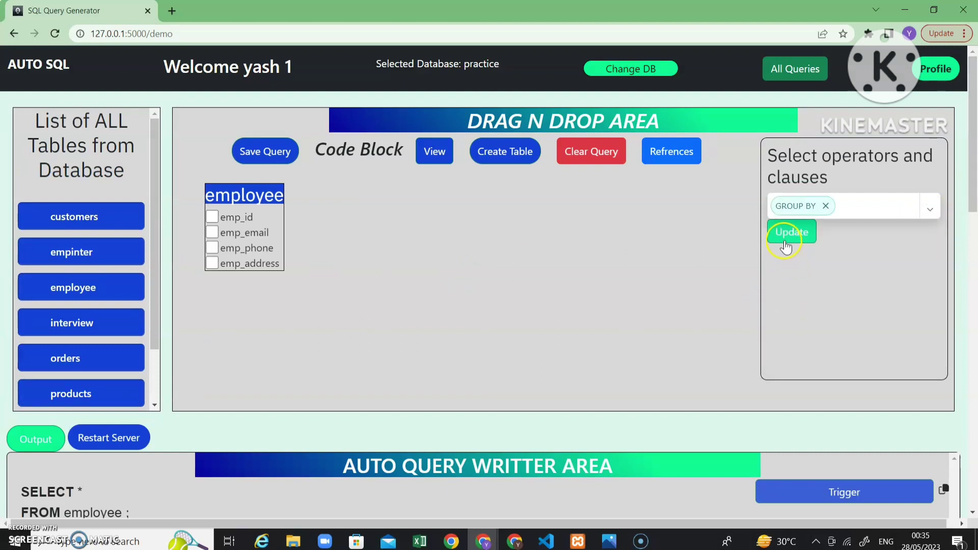
left_click(786, 246)
left_click(795, 249)
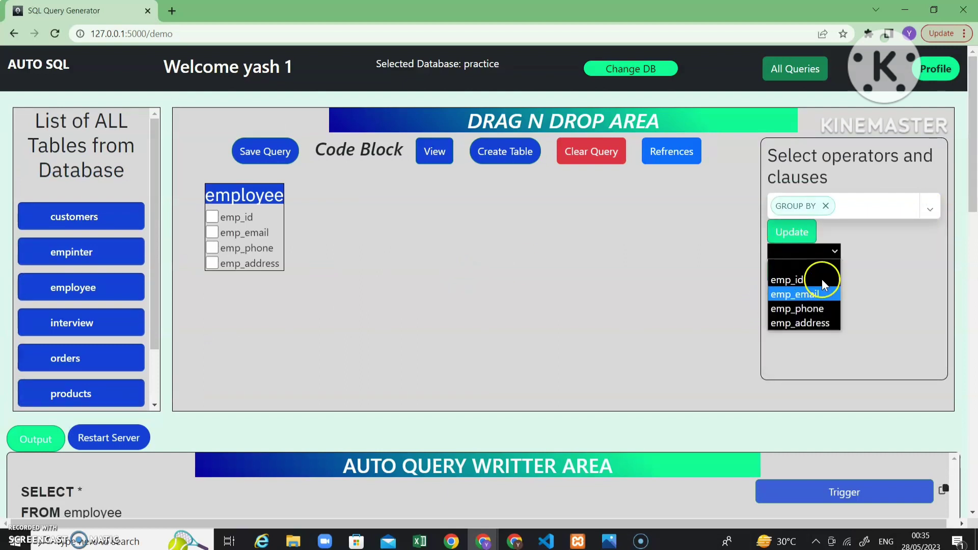
left_click(810, 309)
left_click(788, 273)
scroll(551, 365, "down", 2)
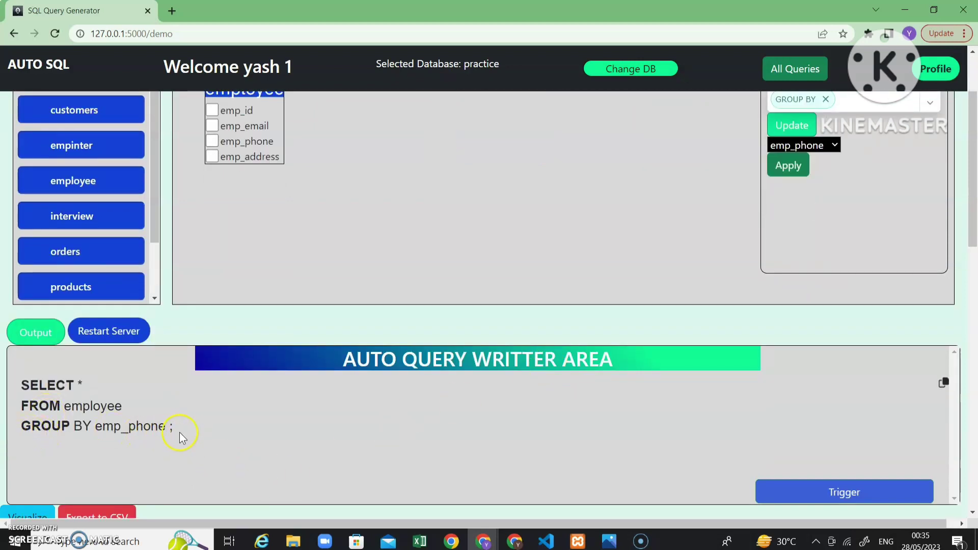
- Add an ORDER BY clause on emp_id in descending order to the employee query and check the generated SQL
scroll(172, 432, "up", 2)
left_click(931, 216)
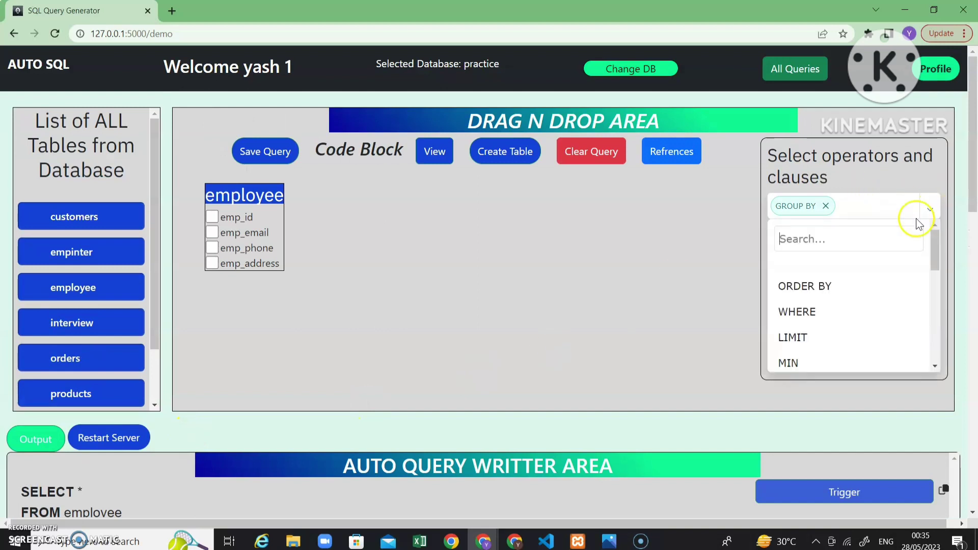
left_click(775, 286)
left_click(787, 242)
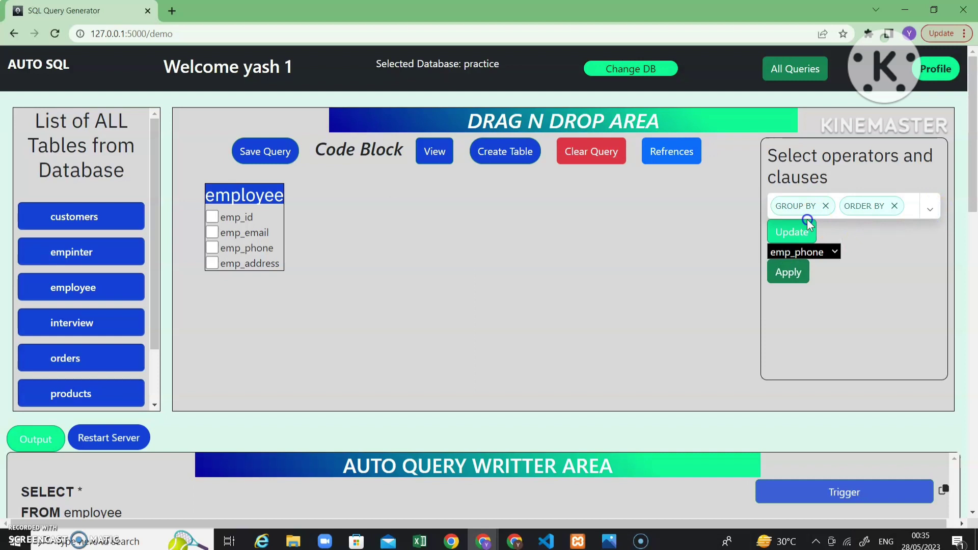
left_click(796, 225)
left_click(823, 250)
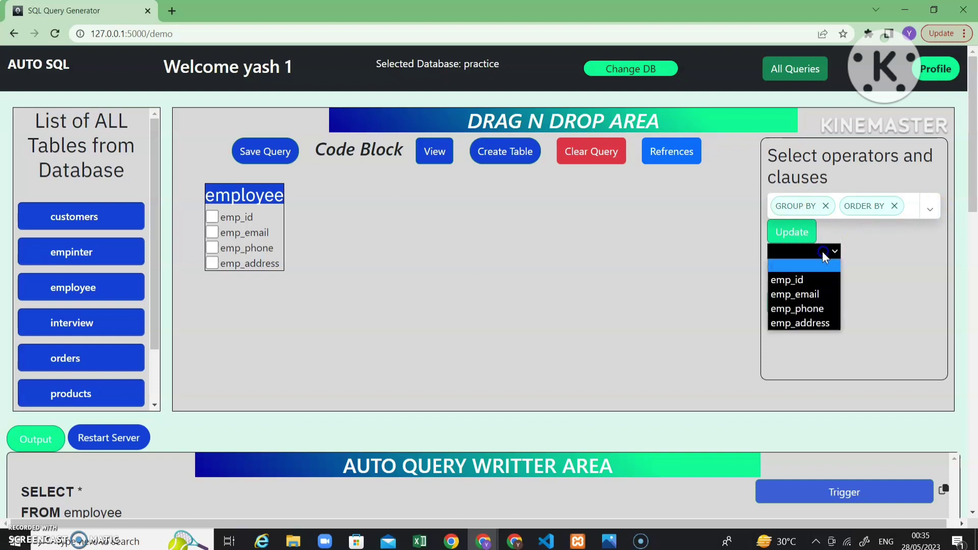
left_click(795, 280)
left_click(772, 282)
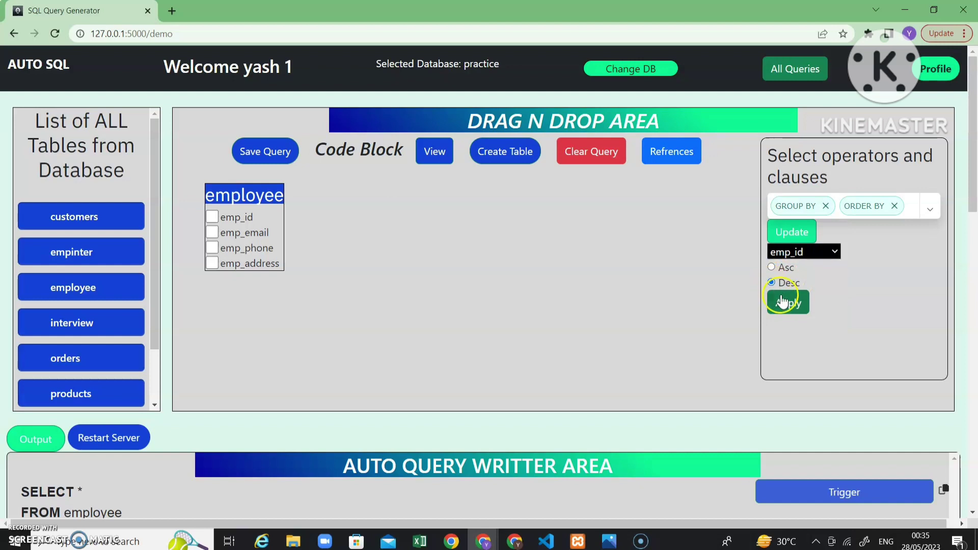
left_click(788, 303)
scroll(706, 321, "down", 4)
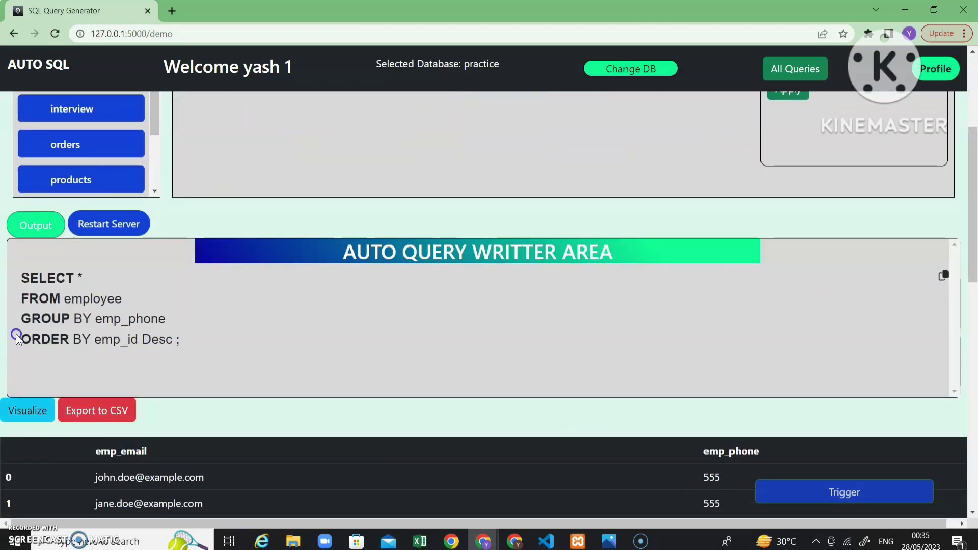
- Add a WHERE clause with emp_id Is Not Null and the condition emp_id >1, and check the generated SQL
scroll(605, 157, "up", 4)
left_click(928, 208)
left_click(813, 286)
left_click(783, 257)
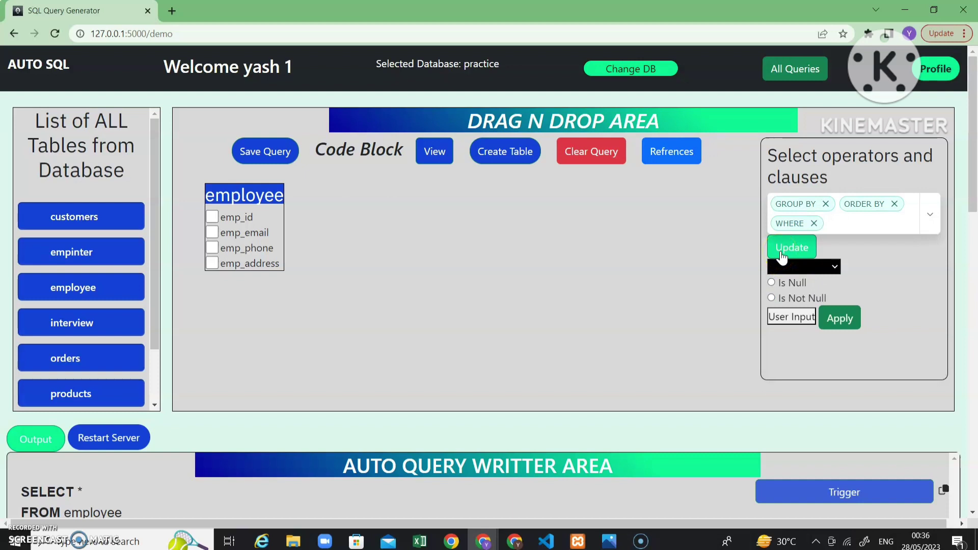
left_click(836, 271)
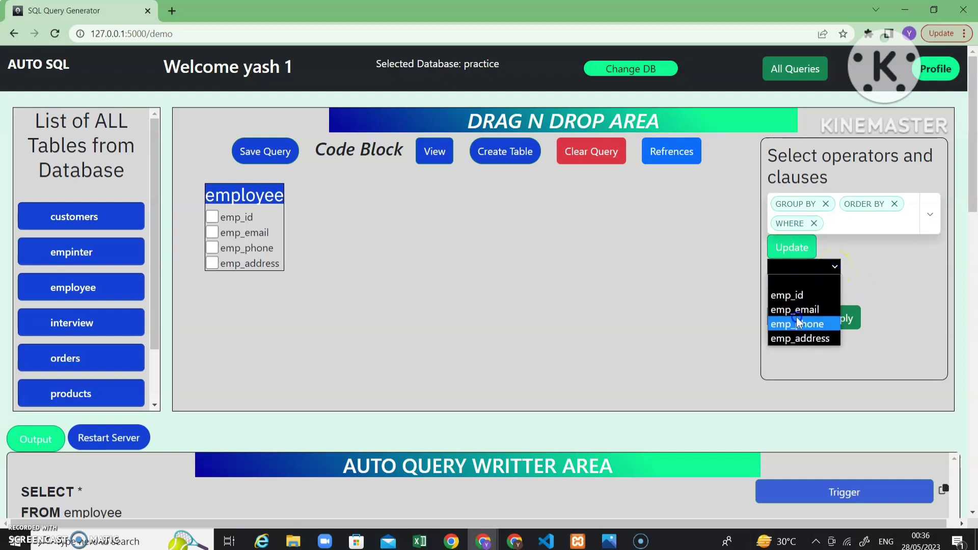
left_click(798, 294)
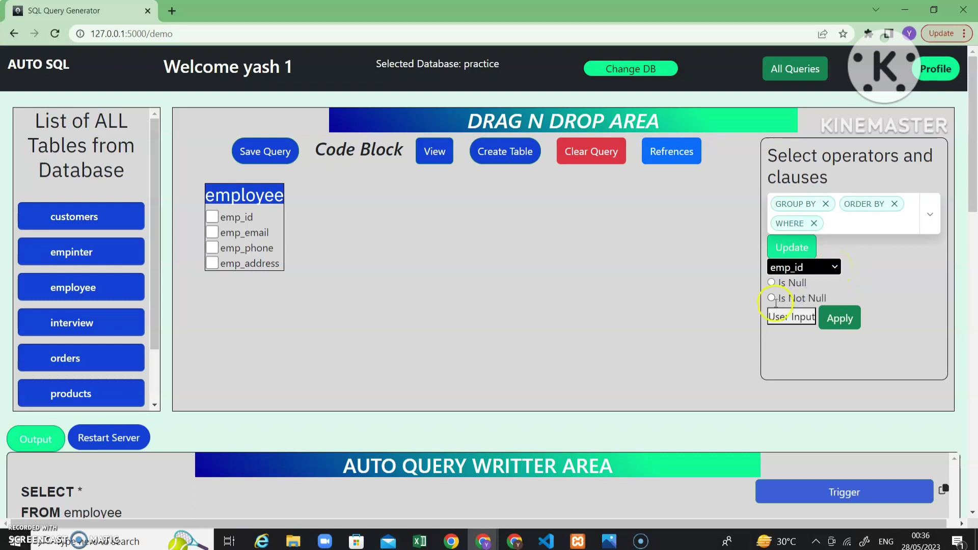
left_click(771, 299)
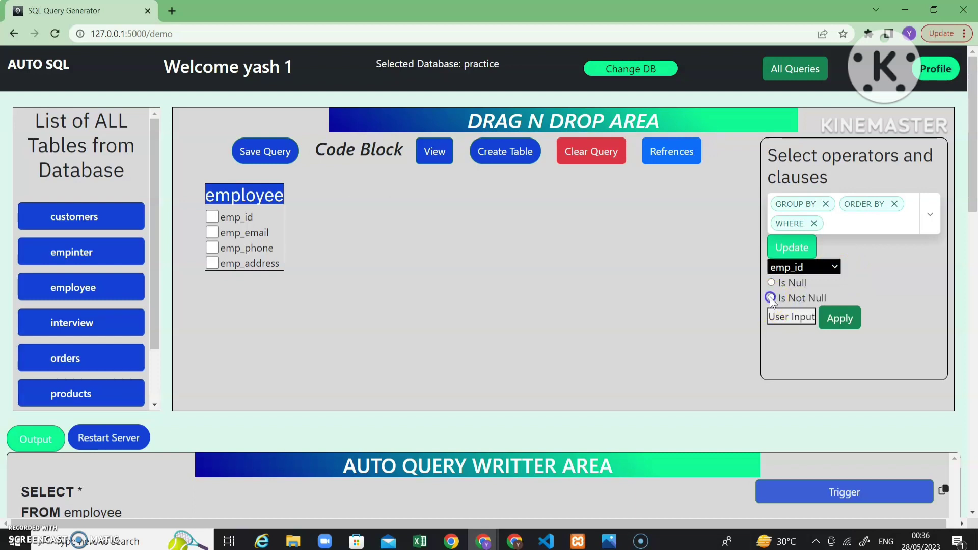
left_click(788, 318)
left_click(796, 335)
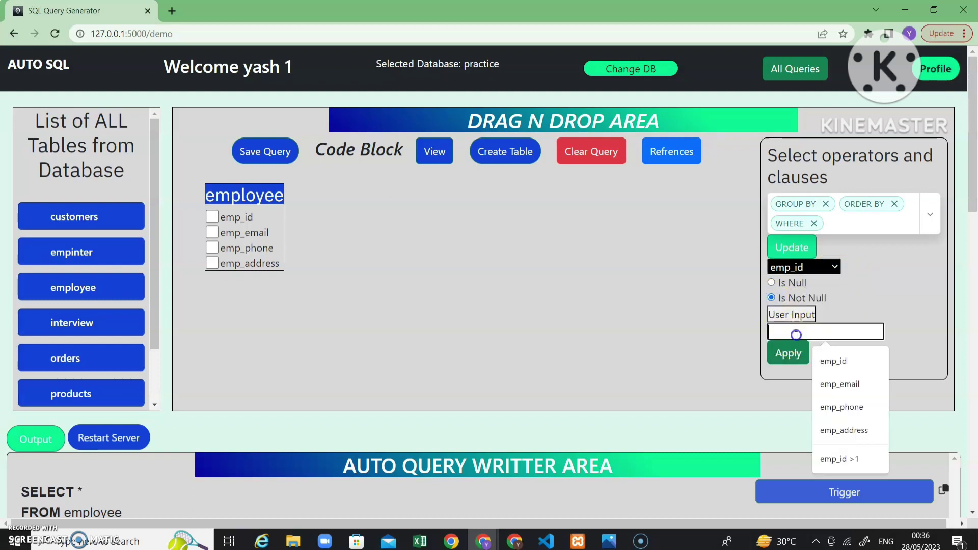
left_click(843, 408)
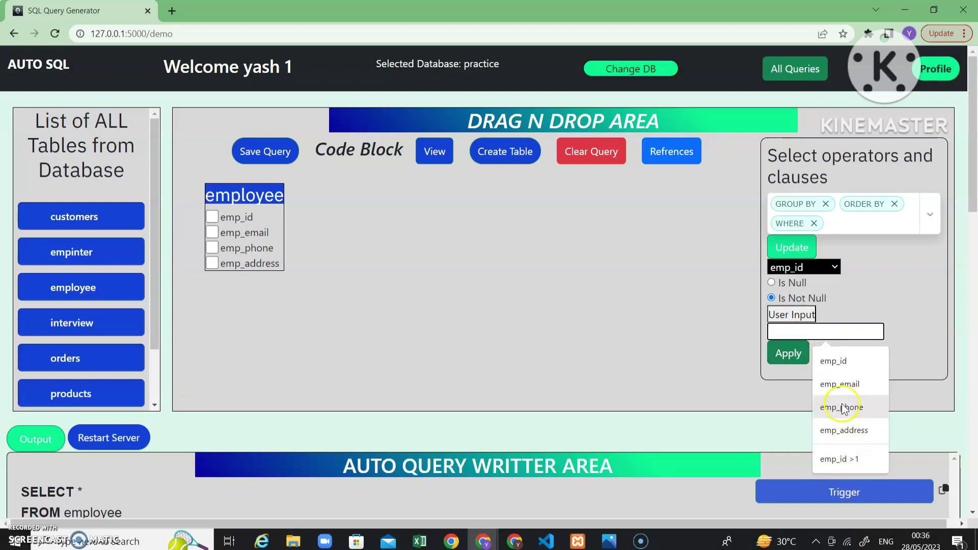
left_click(841, 460)
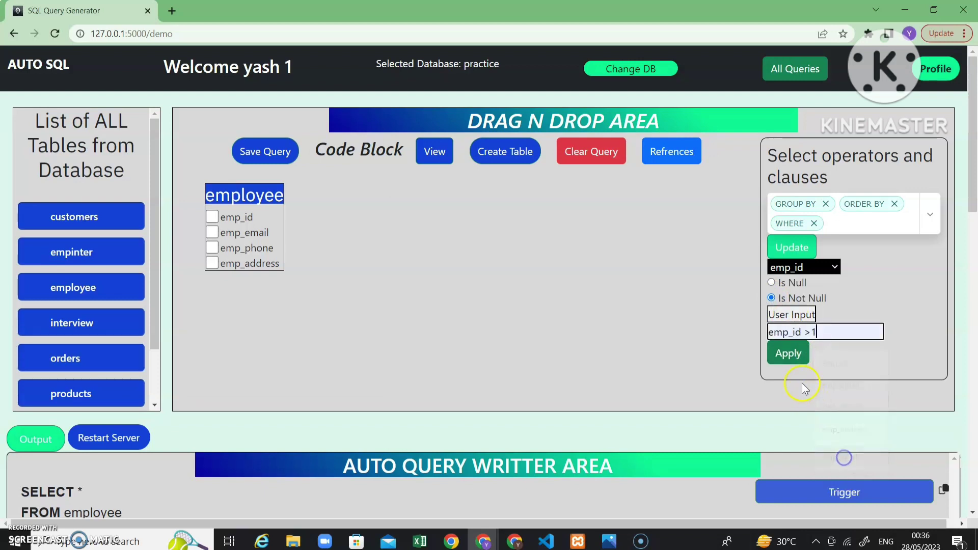
left_click(790, 356)
scroll(629, 343, "down", 6)
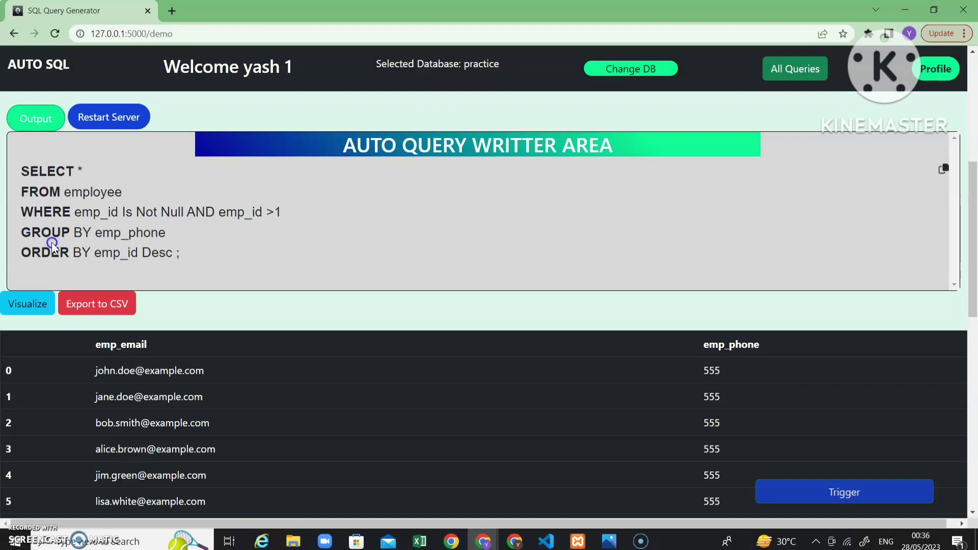
- Add a LIMIT clause of 20 to the employee query and check the generated SQL
scroll(197, 248, "up", 6)
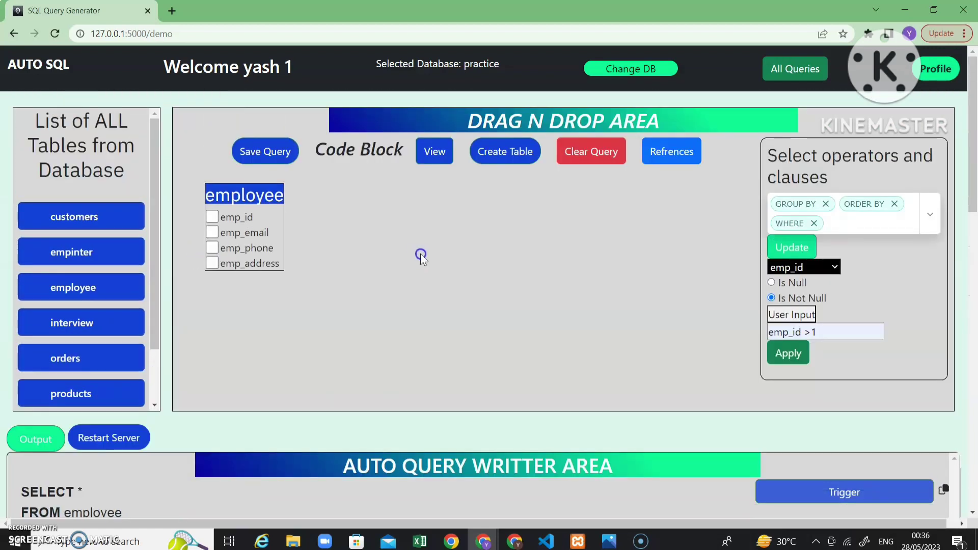
left_click(925, 218)
left_click(787, 302)
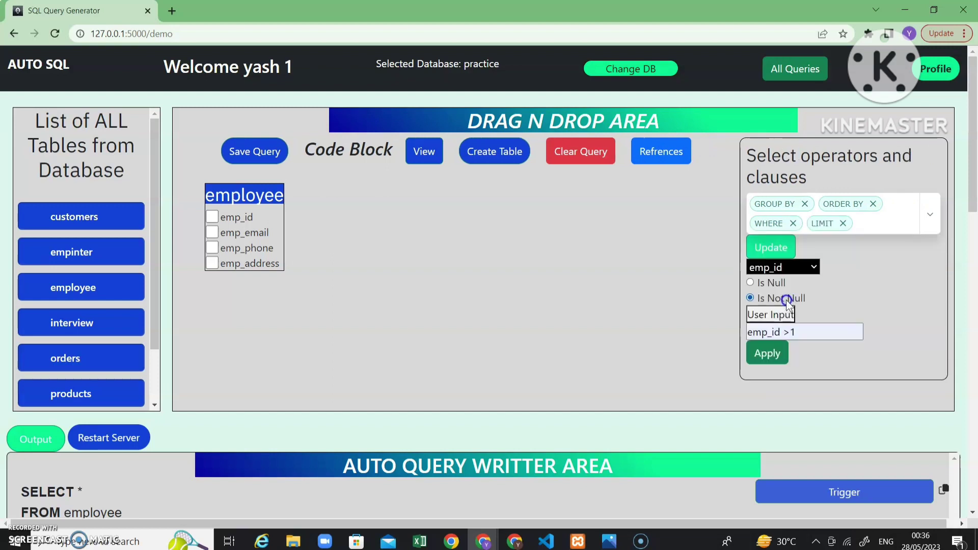
left_click(768, 248)
left_click(823, 270)
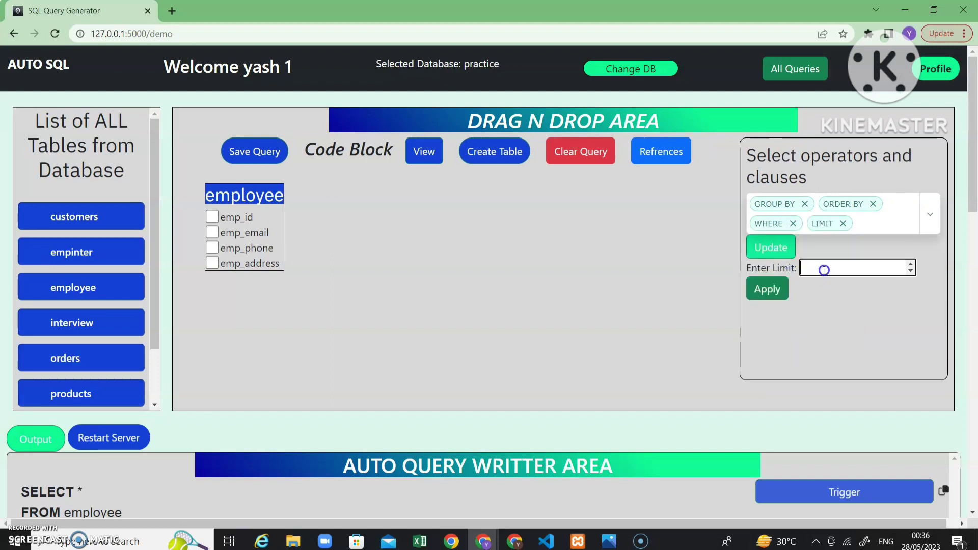
left_click(768, 288)
scroll(493, 341, "down", 4)
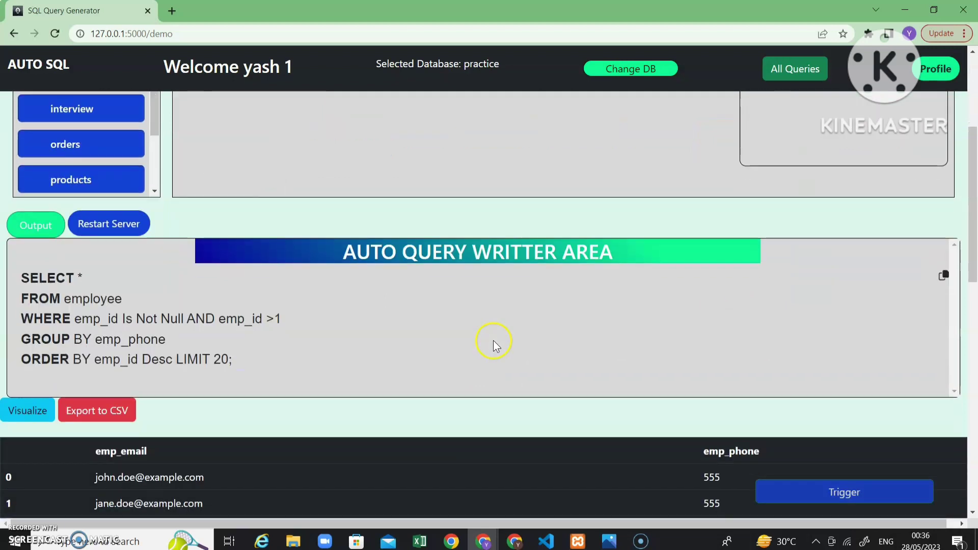
- Output the results of the employee query and review the returned row against its clauses
left_click(57, 233)
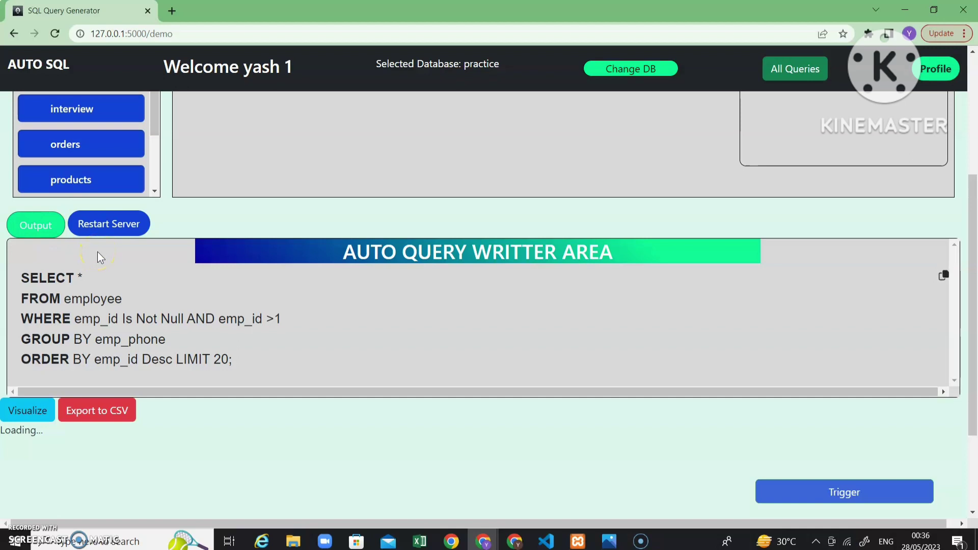
scroll(250, 319, "down", 4)
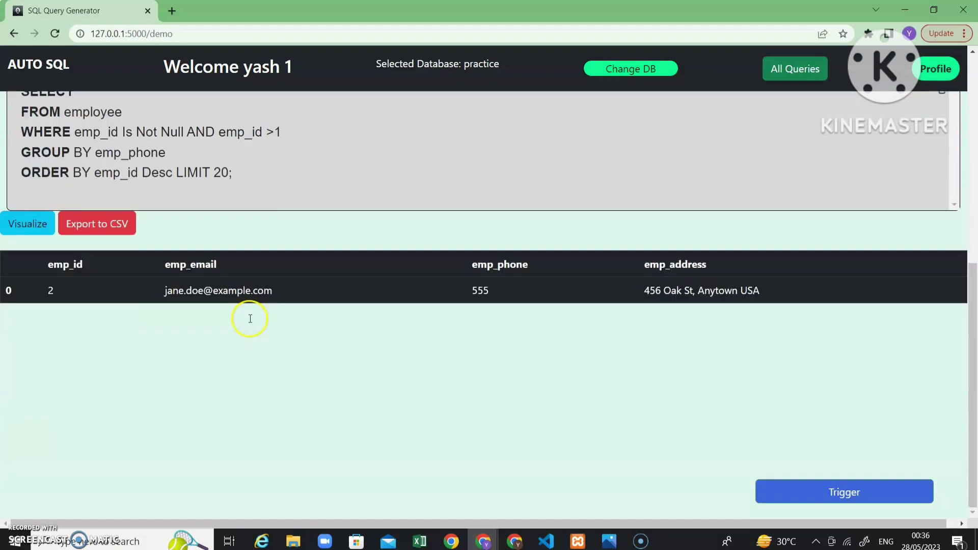
scroll(790, 307, "up", 6)
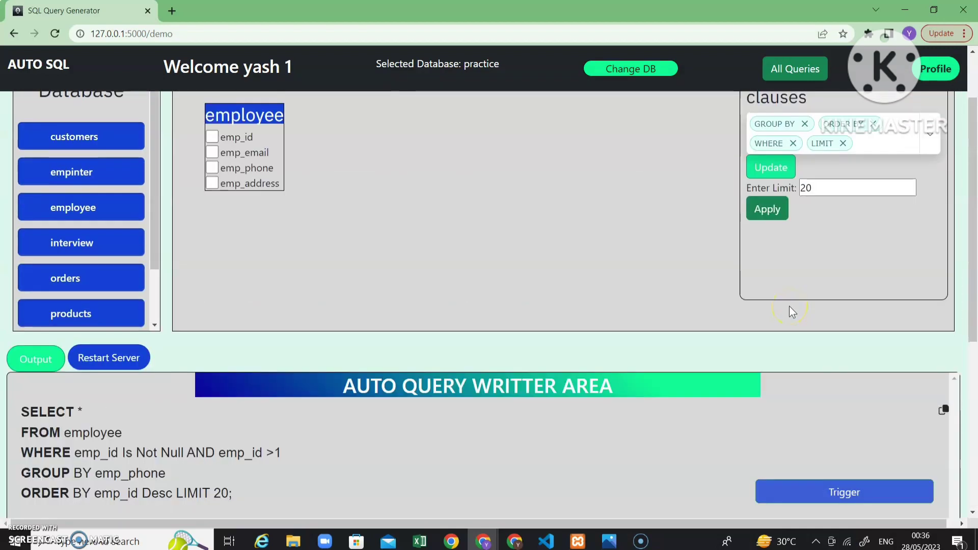
scroll(789, 307, "down", 4)
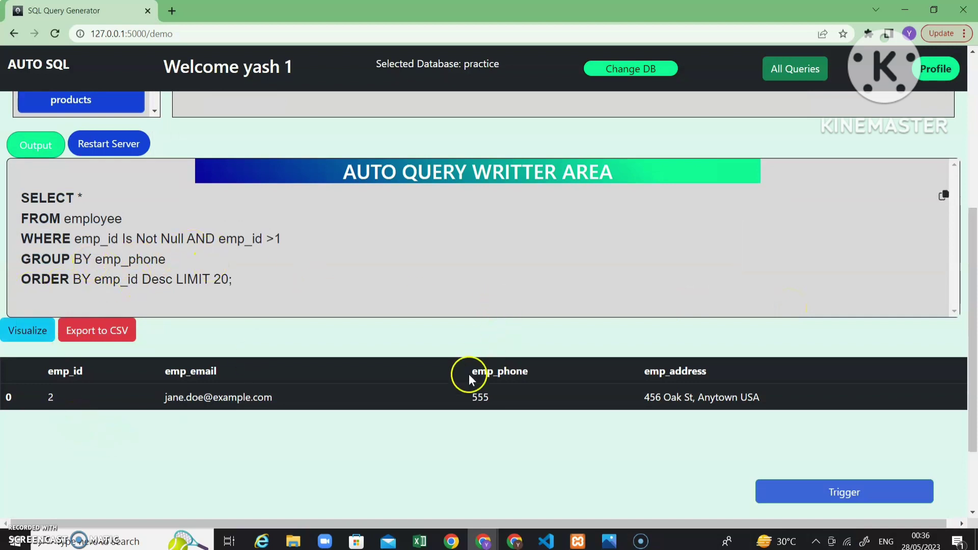
left_click_drag(474, 398, 559, 460)
left_click(544, 468)
- Add the interview table beside the employee table in the query area and check the generated INNER JOIN statement
scroll(331, 312, "up", 4)
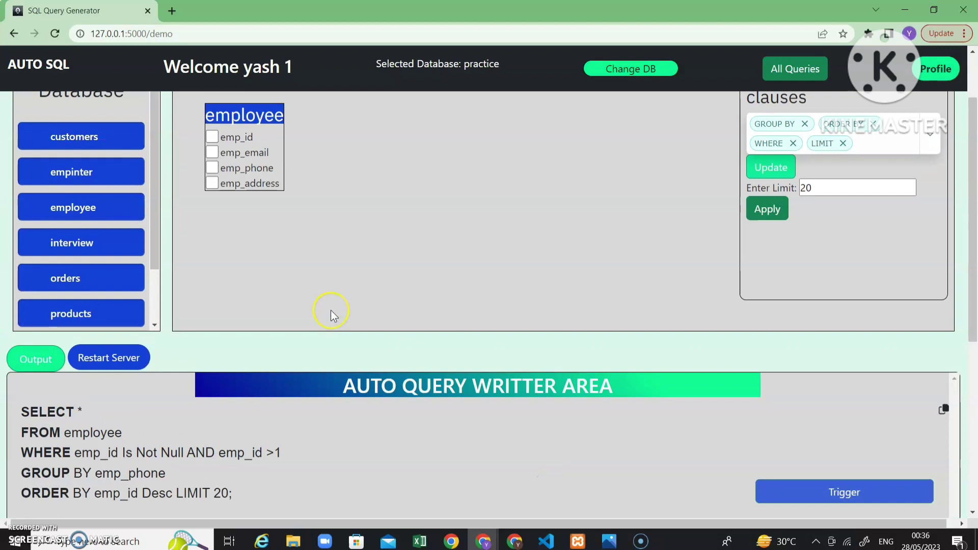
scroll(331, 312, "up", 2)
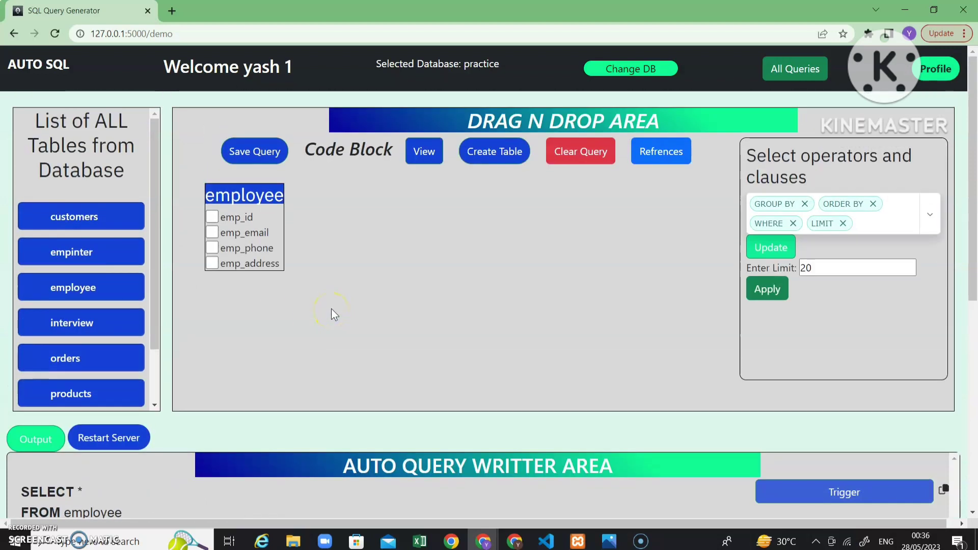
left_click_drag(73, 322, 515, 181)
left_click(601, 106)
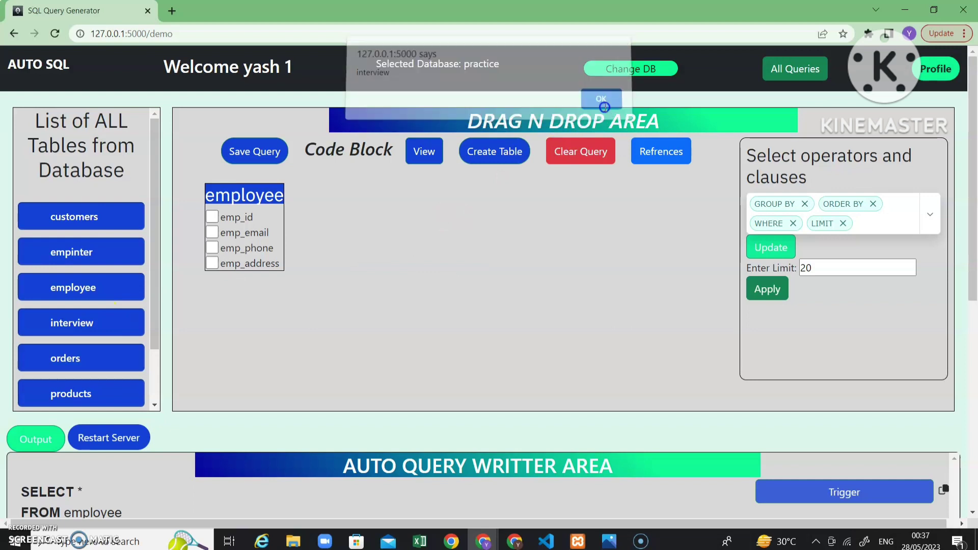
scroll(232, 356, "down", 4)
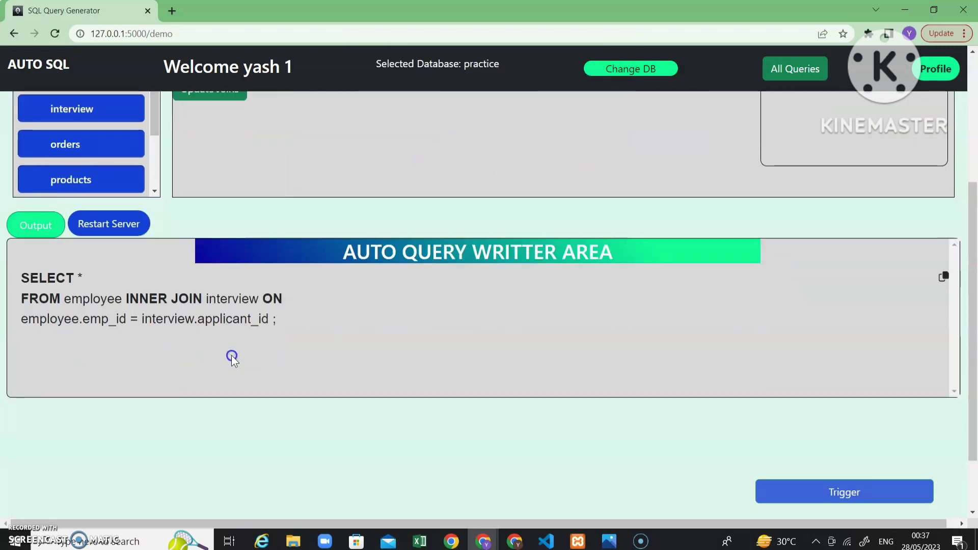
left_click_drag(21, 271, 281, 338)
left_click(280, 338)
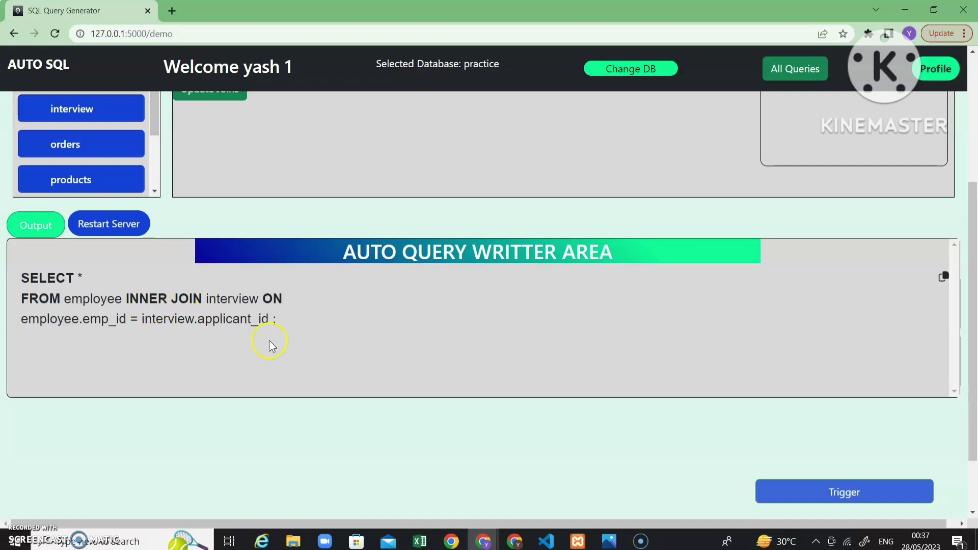
- Examine the join types and join column choices for the employee and interview tables, close the join settings and check the SQL
scroll(270, 344, "up", 4)
left_click(222, 305)
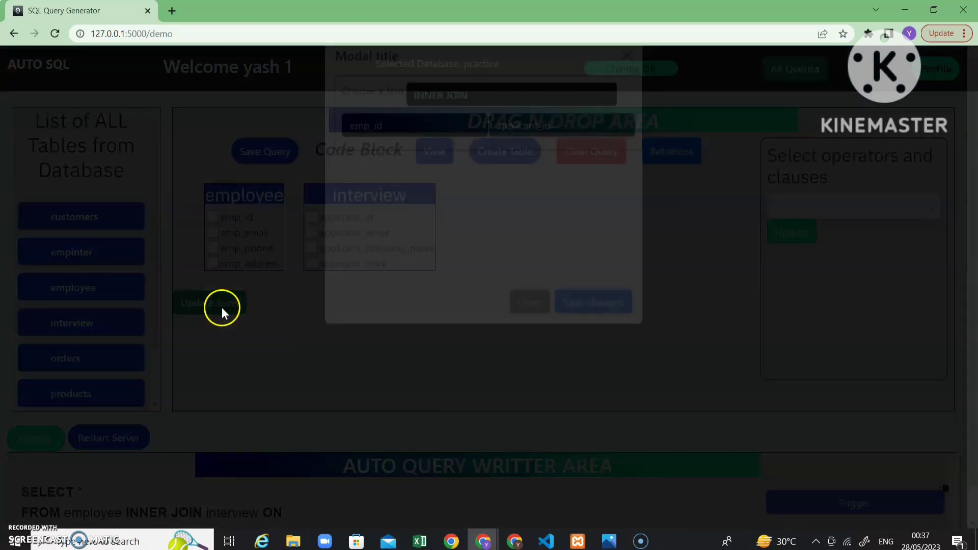
left_click(507, 124)
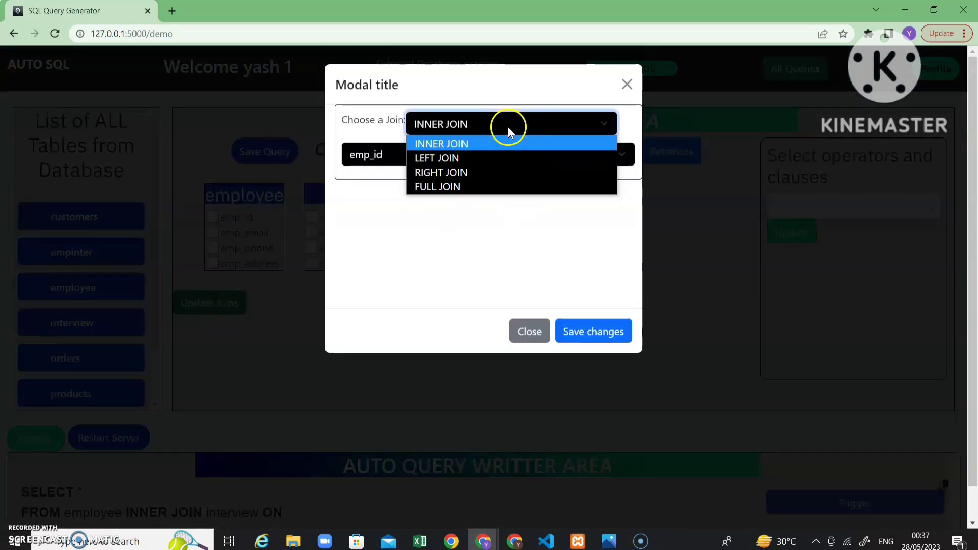
left_click(469, 156)
left_click(480, 124)
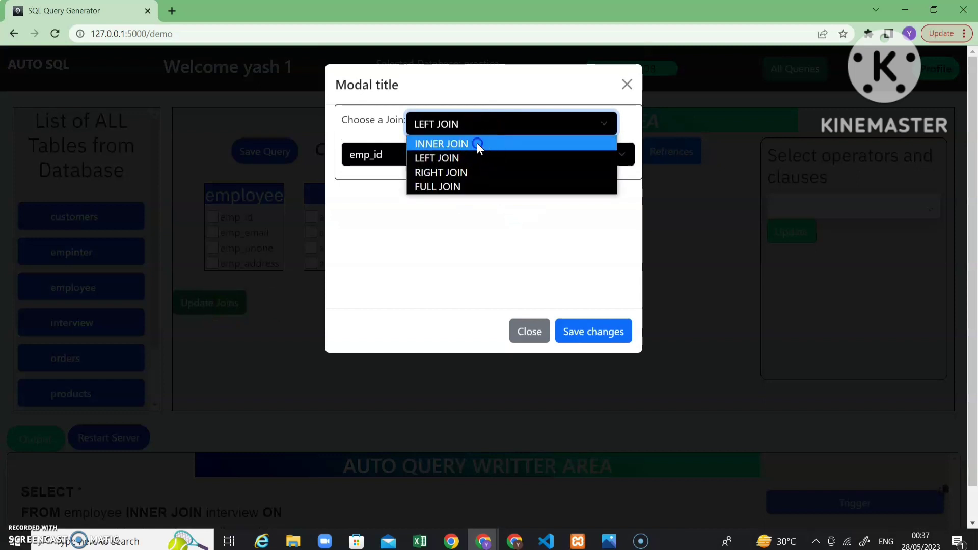
left_click(478, 143)
left_click(458, 154)
left_click(458, 155)
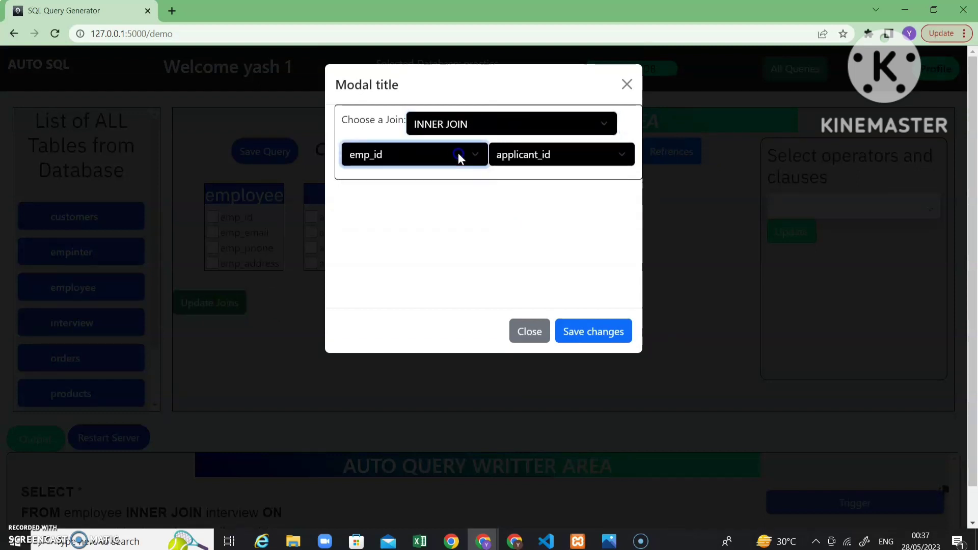
left_click(585, 155)
left_click(526, 174)
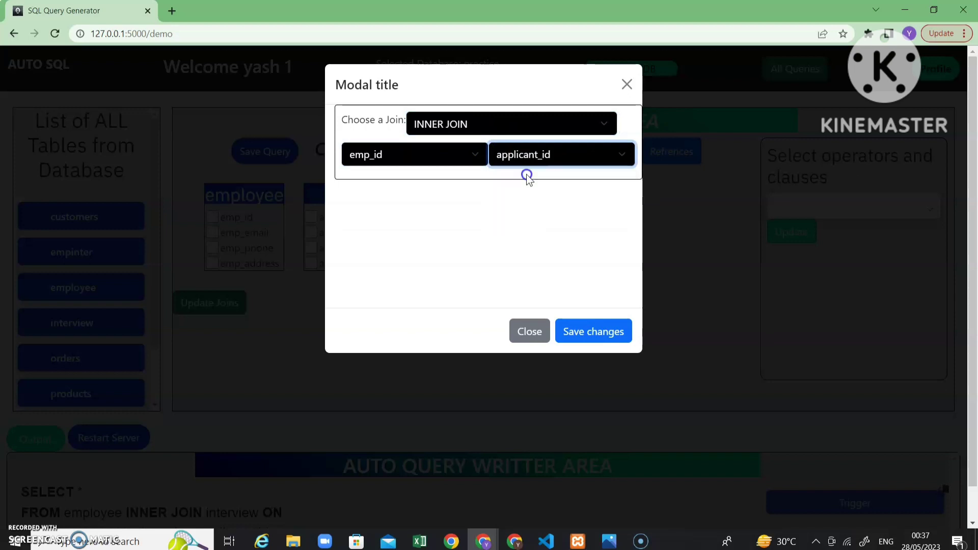
left_click(541, 330)
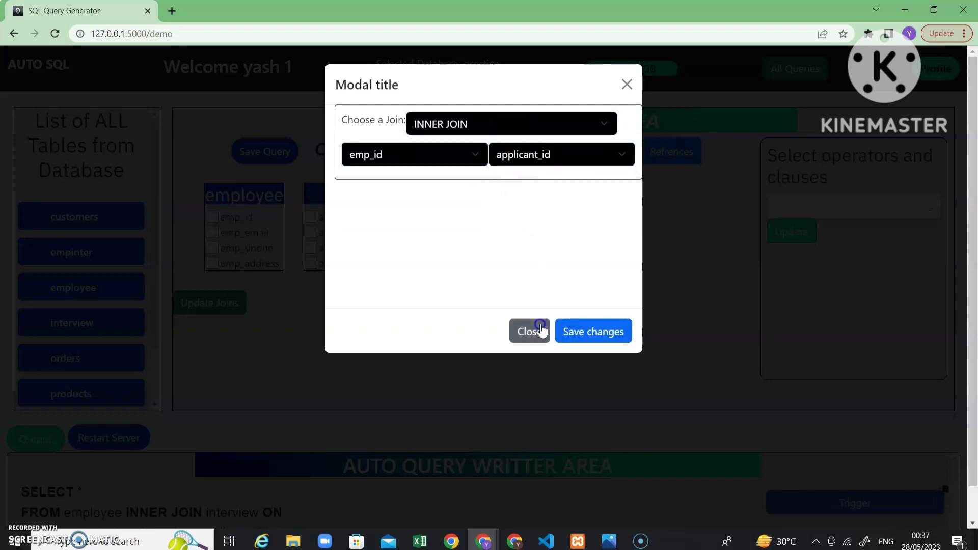
scroll(432, 344, "down", 4)
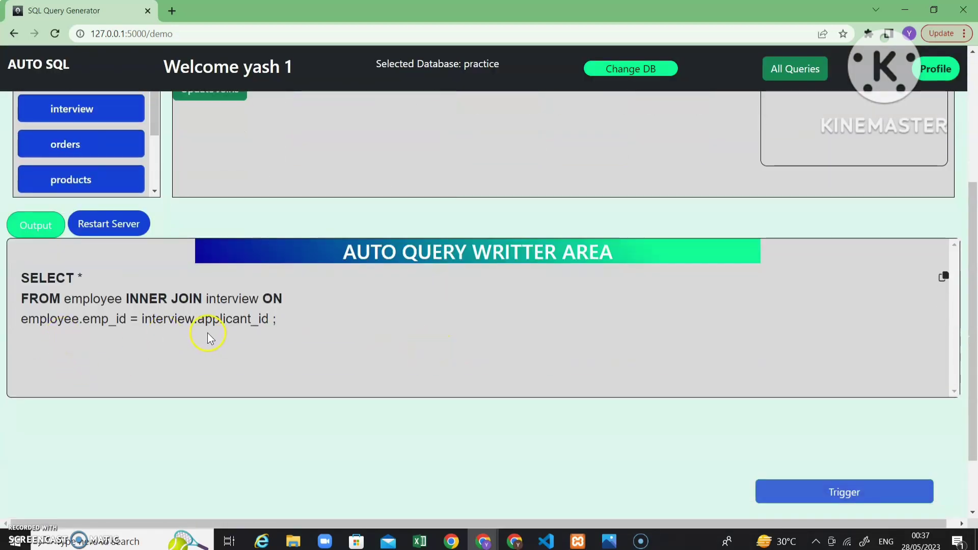
- Select the emp_email column of the employee table and check its table prefix in the generated join query
scroll(206, 334, "up", 4)
left_click(212, 232)
scroll(182, 327, "down", 4)
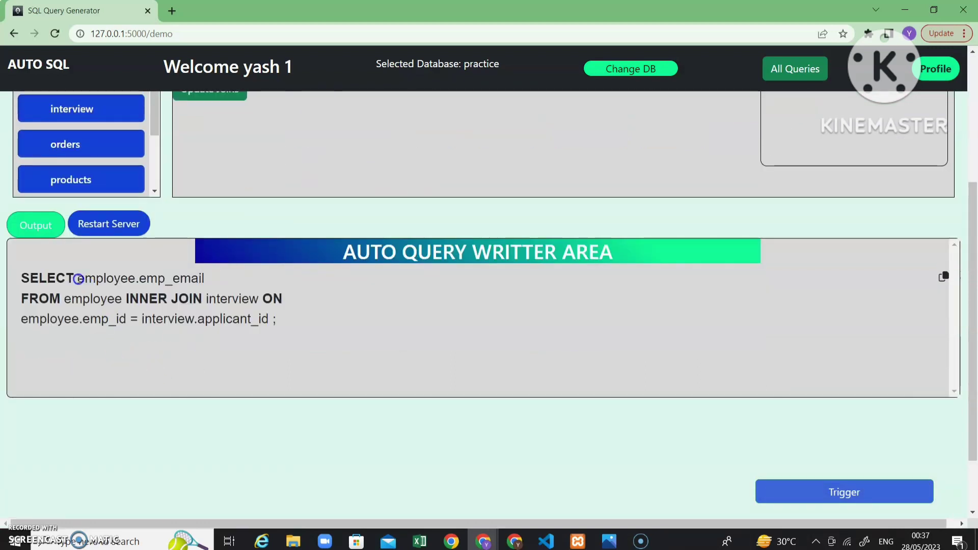
left_click_drag(78, 278, 132, 281)
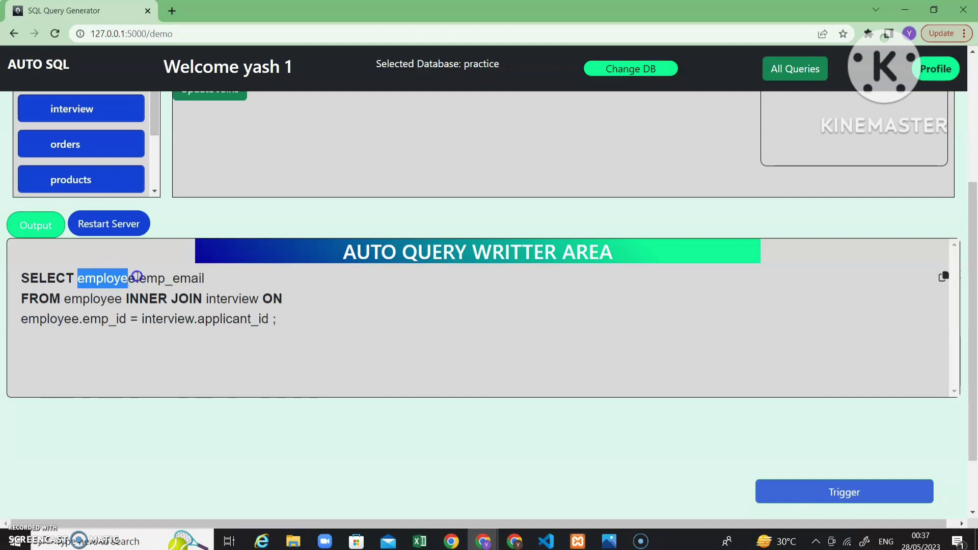
scroll(204, 273, "up", 2)
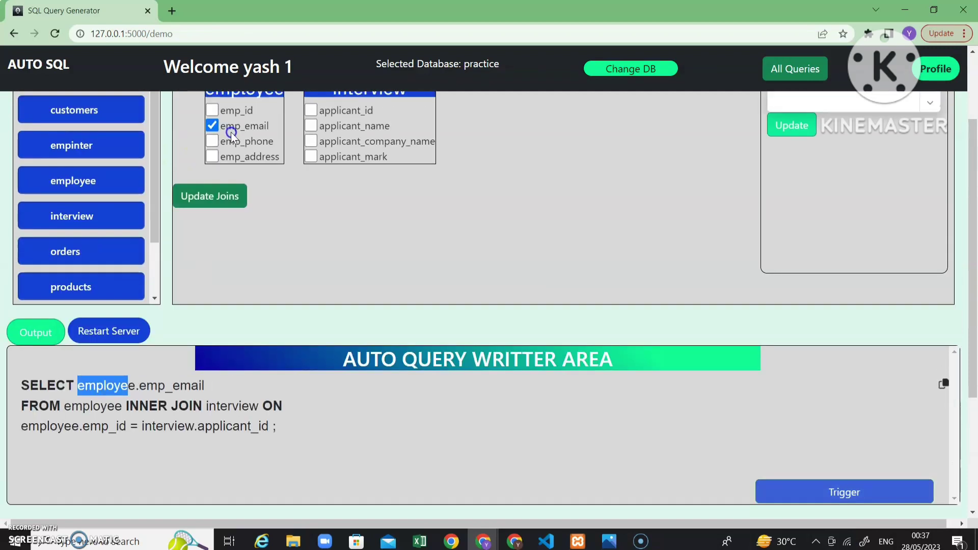
- Select the applicant_name column of the interview table and check its entry in the generated SELECT statement
scroll(236, 285, "up", 2)
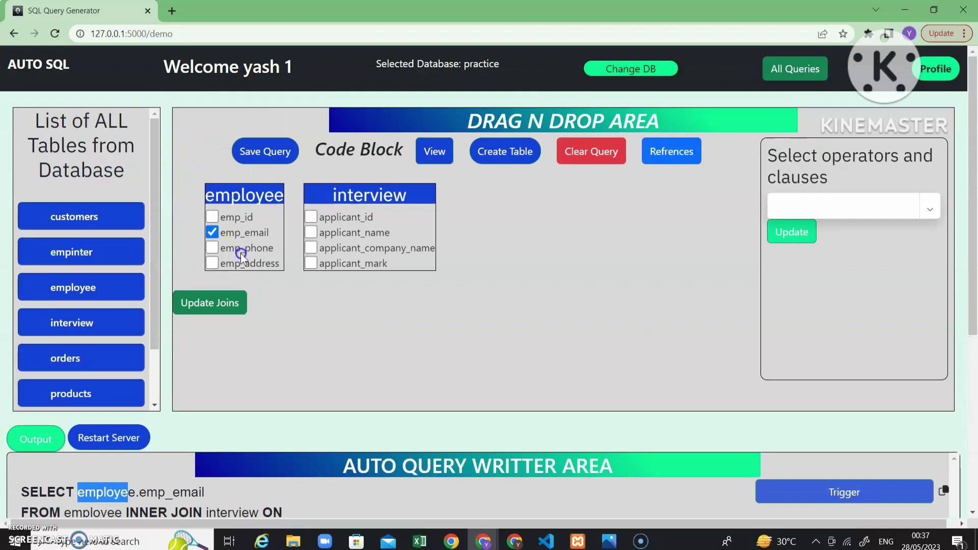
left_click(309, 320)
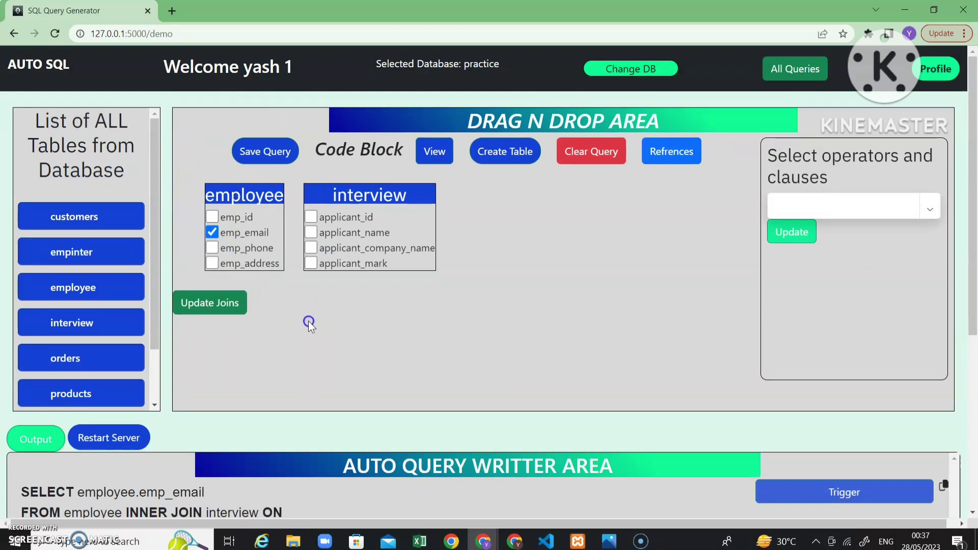
left_click(311, 232)
scroll(321, 285, "down", 2)
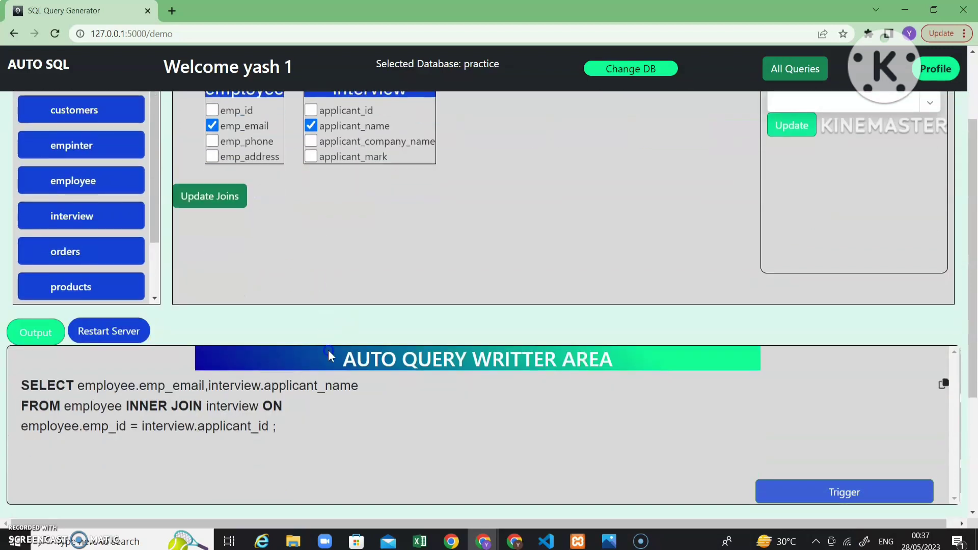
left_click_drag(205, 386, 363, 386)
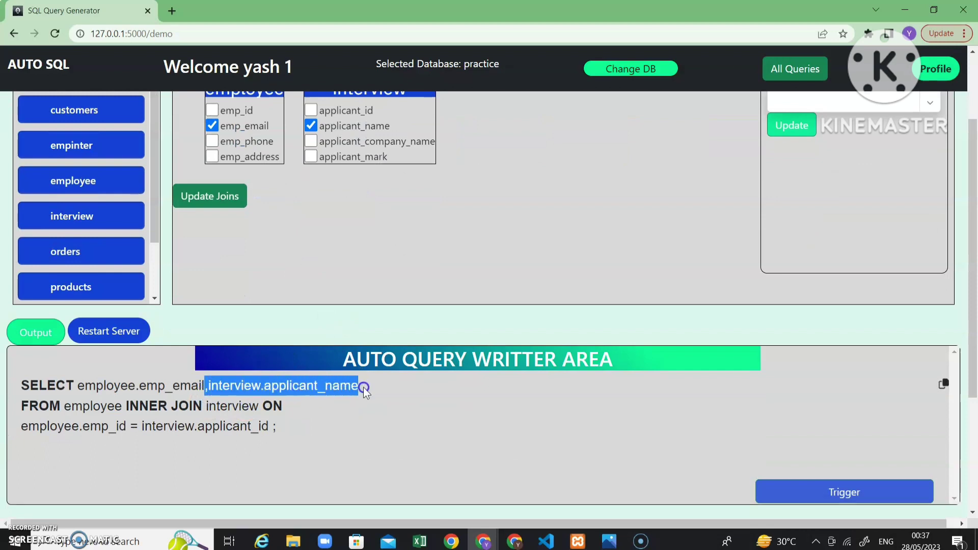
- Search the operators and clauses for "mi" and add MIN to the employee–interview join query
scroll(421, 398, "up", 2)
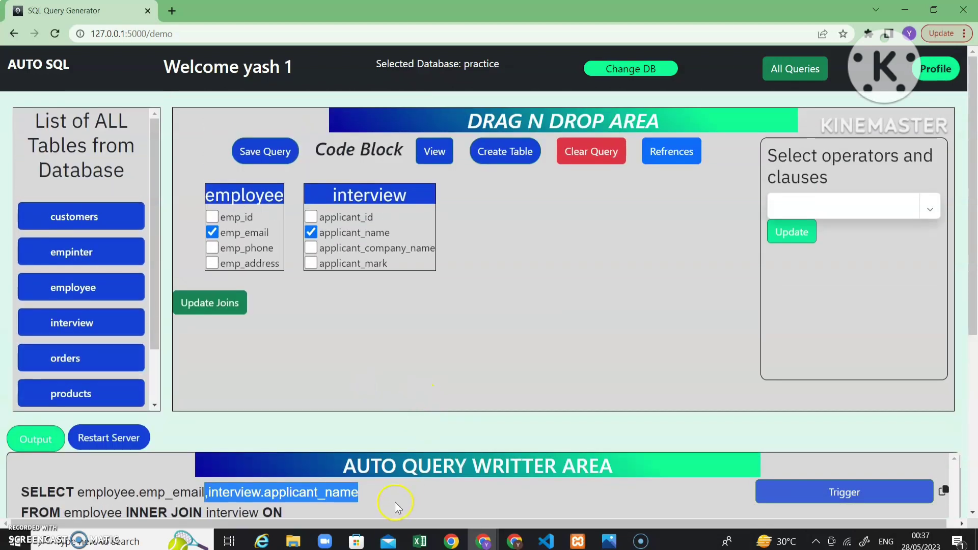
scroll(513, 304, "down", 2)
left_click(345, 461)
scroll(443, 364, "up", 2)
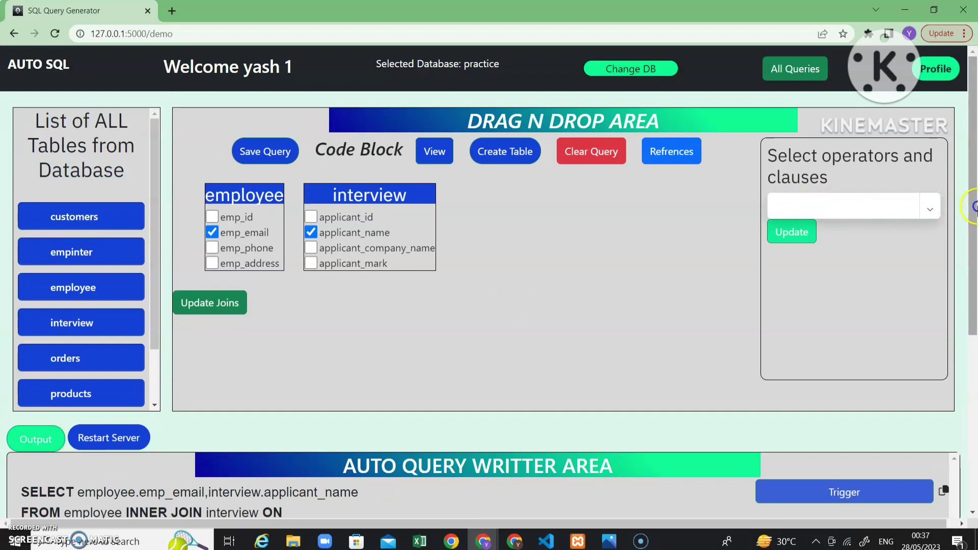
left_click(930, 212)
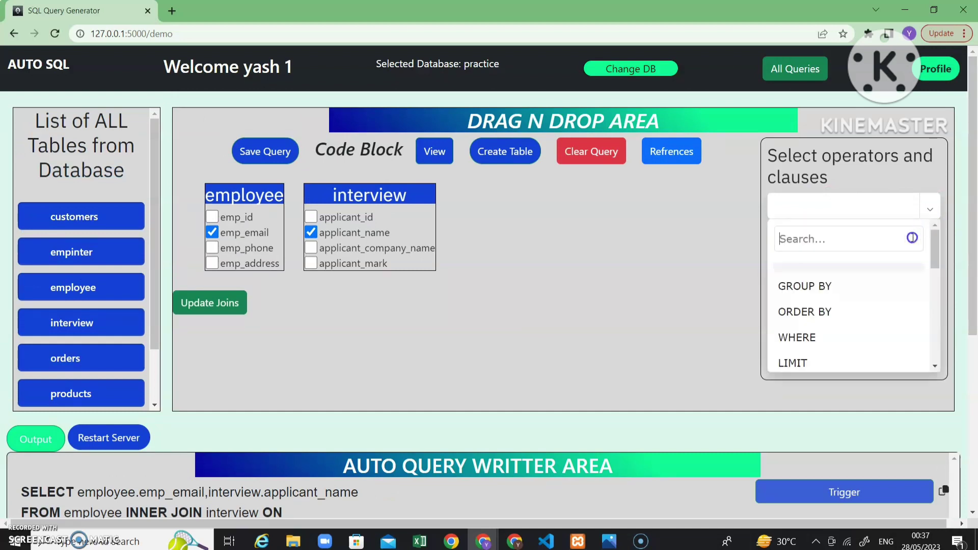
scroll(801, 306, "down", 5)
scroll(815, 280, "up", 5)
left_click(820, 243)
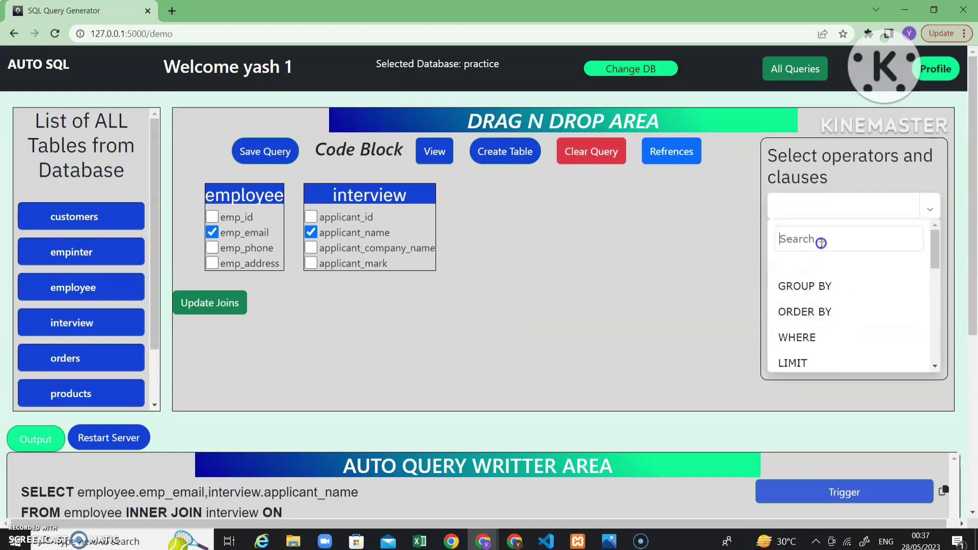
type("mi")
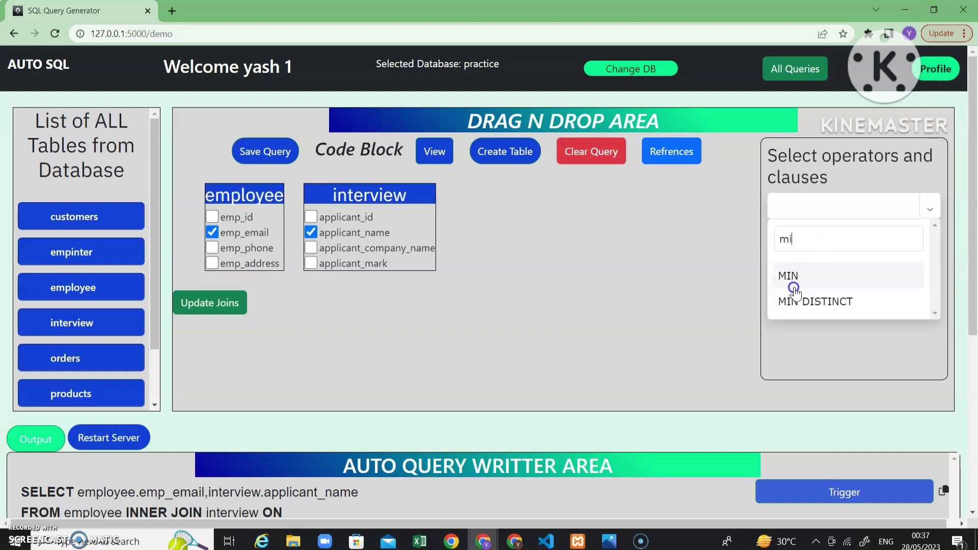
left_click(798, 277)
- Update the selected operators and apply MIN to the employee.emp_id column
left_click(792, 230)
left_click(809, 250)
left_click(835, 280)
left_click(782, 272)
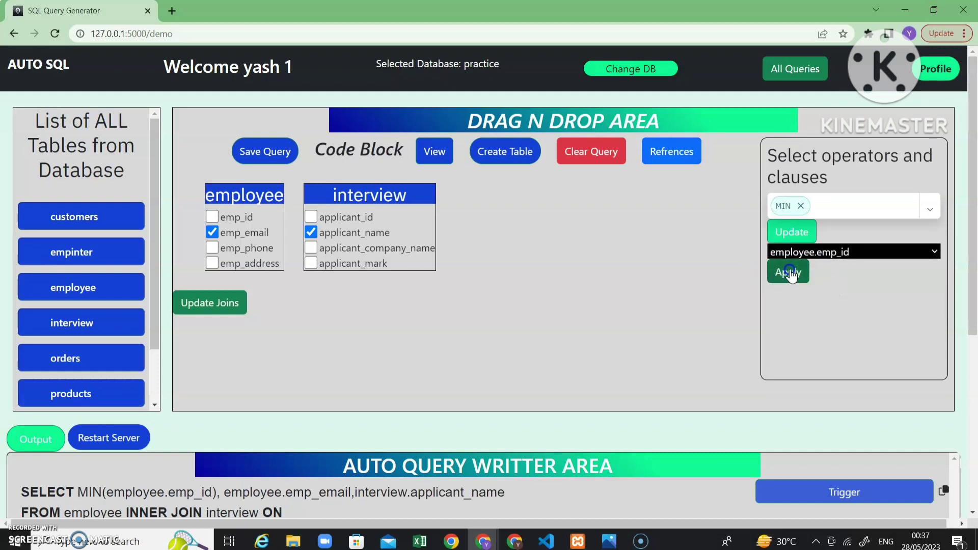
- Add MAX to the selected operators, apply the interview.applicant_id column and check the generated SELECT statement
left_click(929, 210)
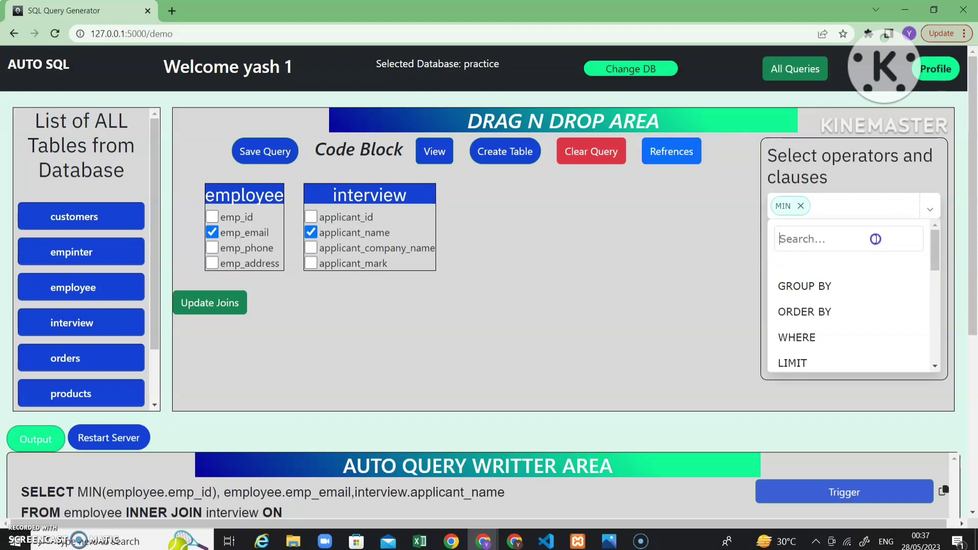
type("ma")
left_click(830, 275)
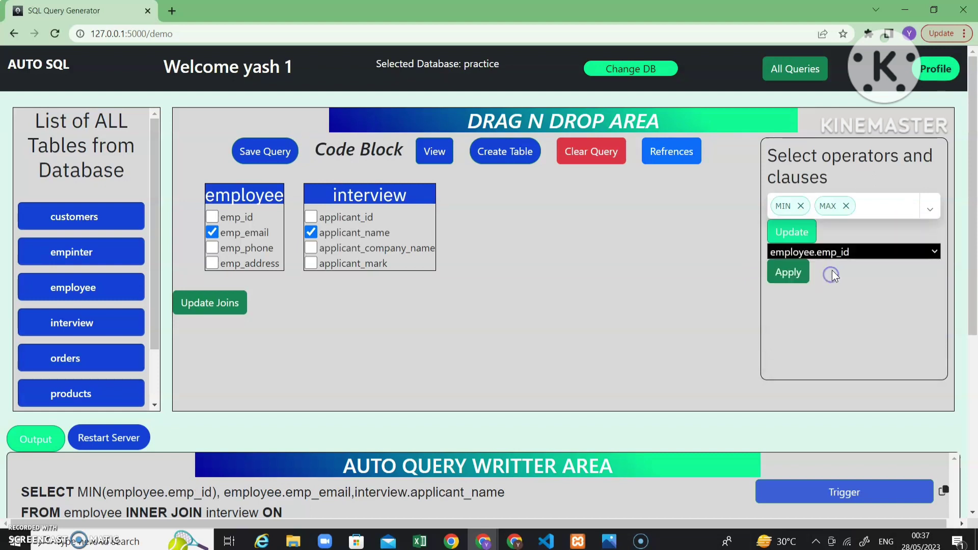
left_click(856, 253)
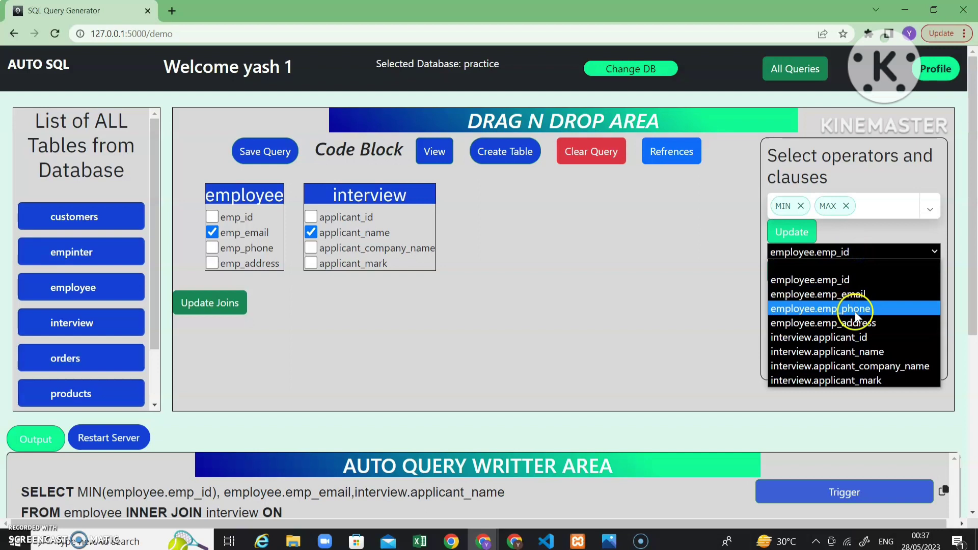
left_click(849, 337)
left_click(788, 271)
scroll(220, 419, "down", 2)
scroll(204, 398, "down", 2)
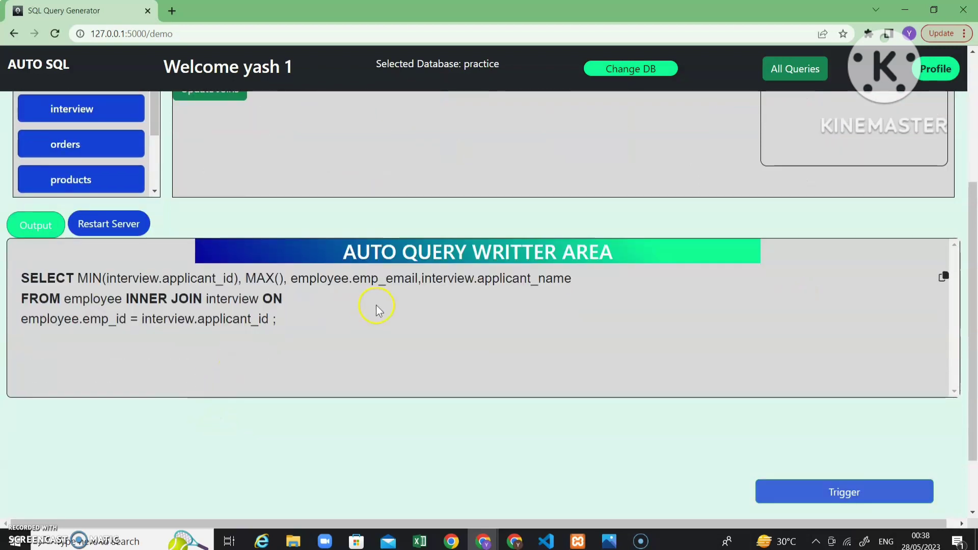
- Apply the employee.emp_email column for the MAX function and check the generated SQL
scroll(367, 306, "up", 1)
scroll(359, 301, "up", 4)
left_click(925, 252)
left_click(856, 287)
left_click(788, 271)
scroll(612, 331, "down", 2)
scroll(366, 406, "down", 2)
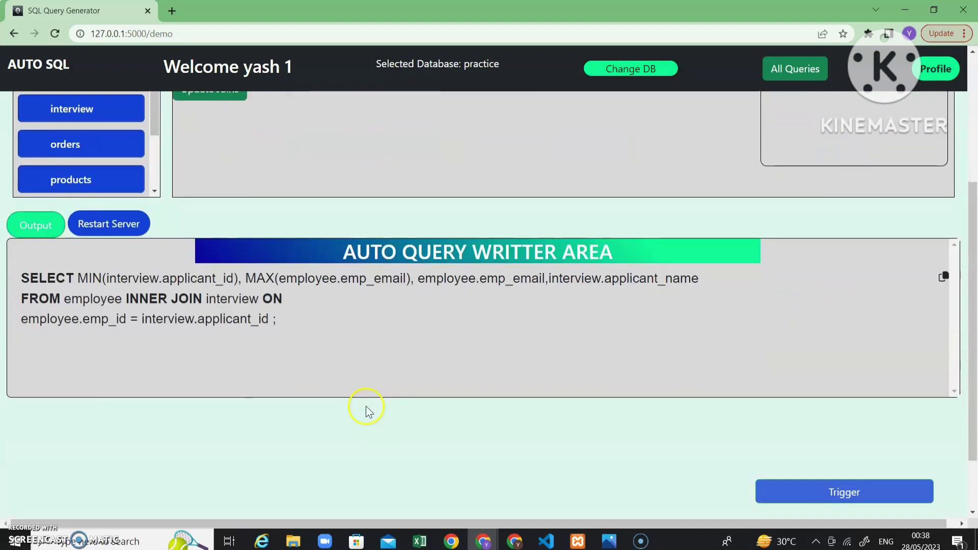
scroll(815, 407, "down", 1)
- Run the join query with MIN and MAX and examine the returned output table
scroll(723, 349, "up", 5)
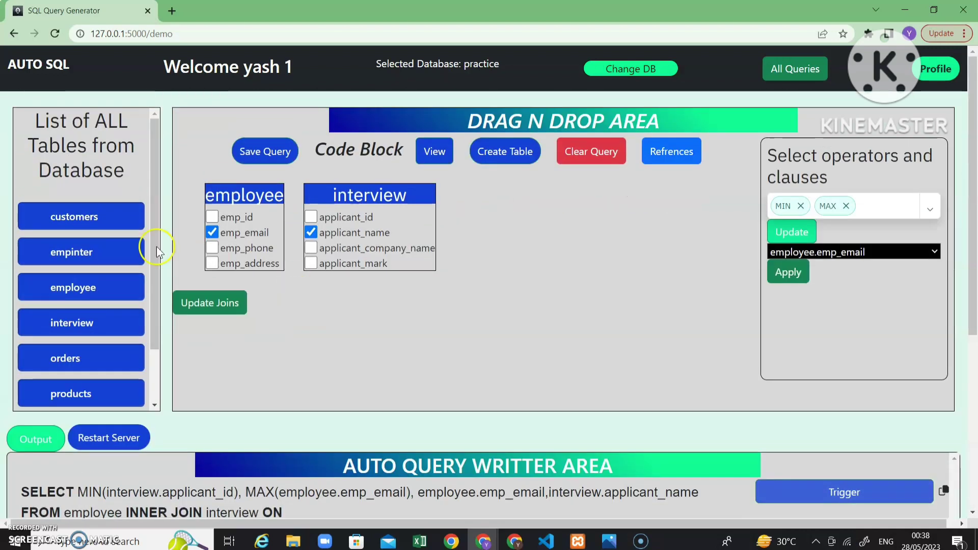
left_click(31, 441)
scroll(713, 432, "down", 5)
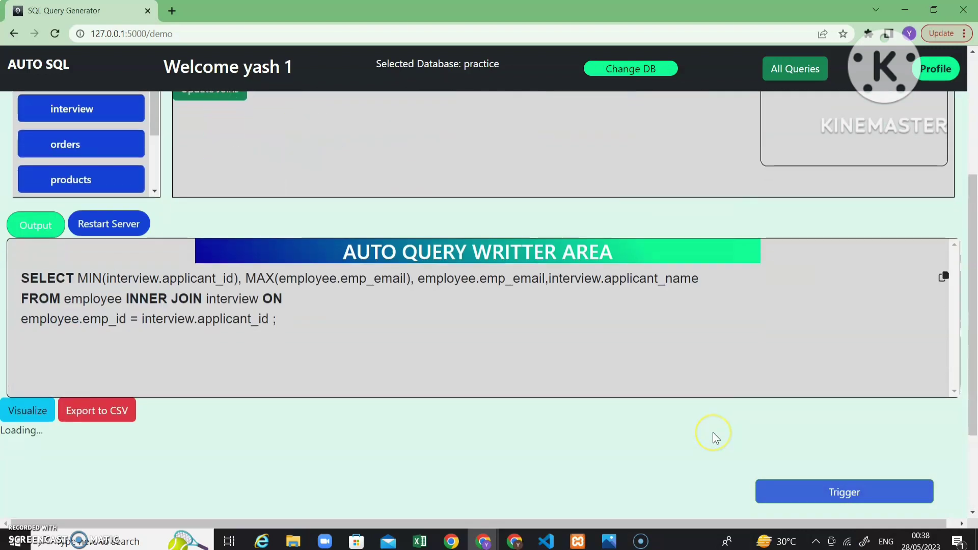
scroll(714, 432, "down", 2)
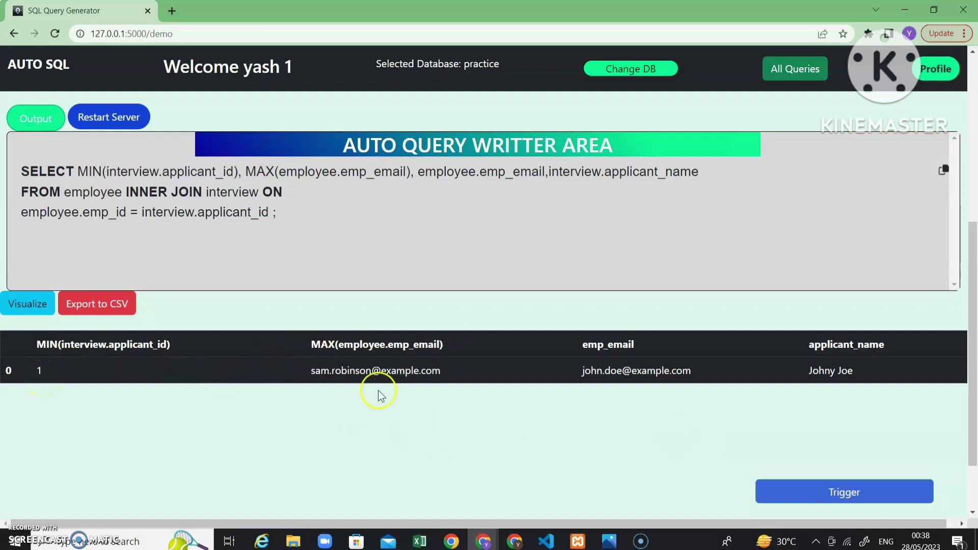
scroll(514, 371, "up", 6)
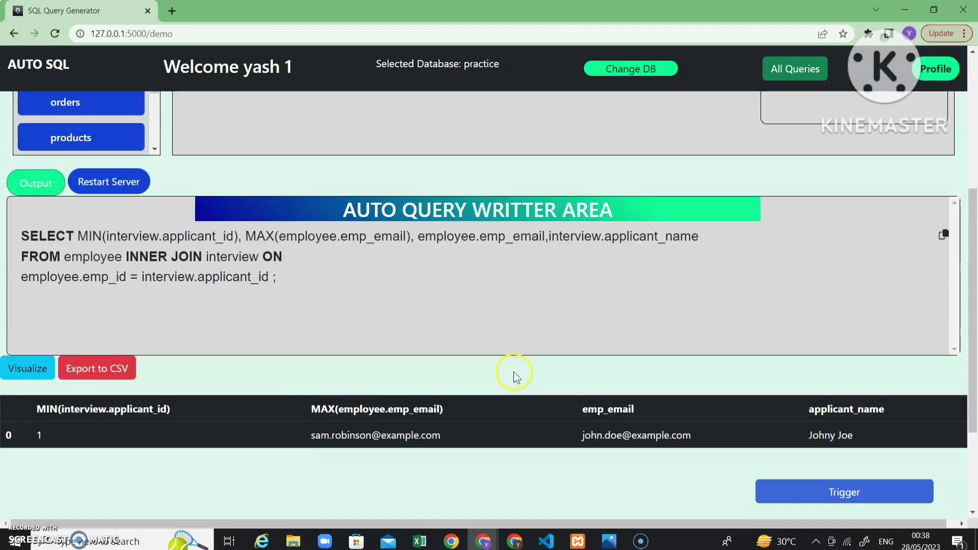
scroll(513, 372, "down", 6)
- Add SUM to the selected operators and apply it to the employee.emp_id column
scroll(472, 432, "up", 6)
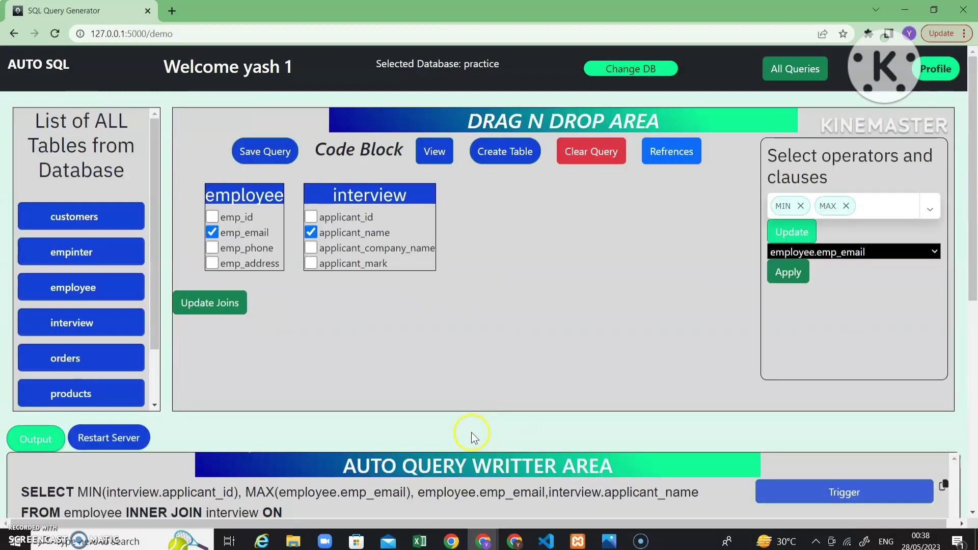
left_click(930, 211)
scroll(867, 312, "down", 8)
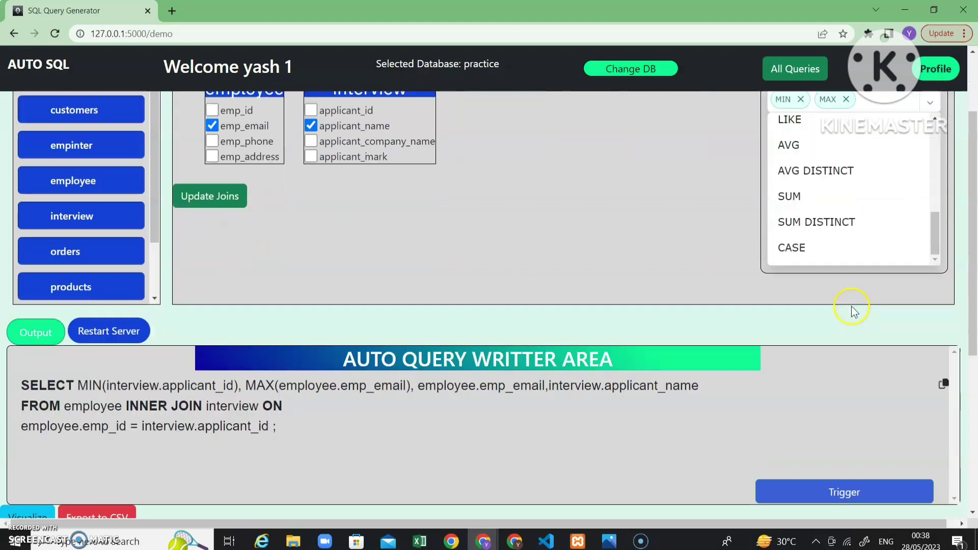
left_click(789, 197)
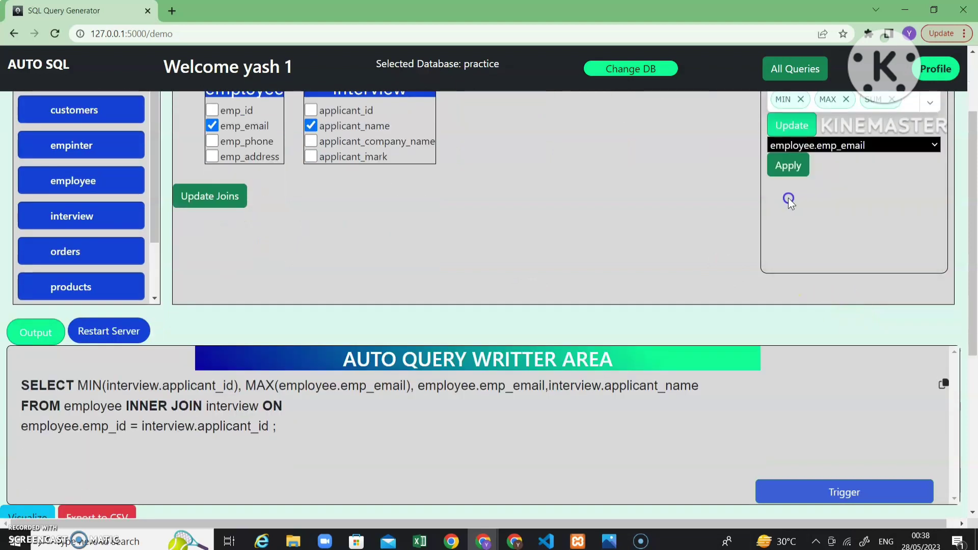
left_click(807, 122)
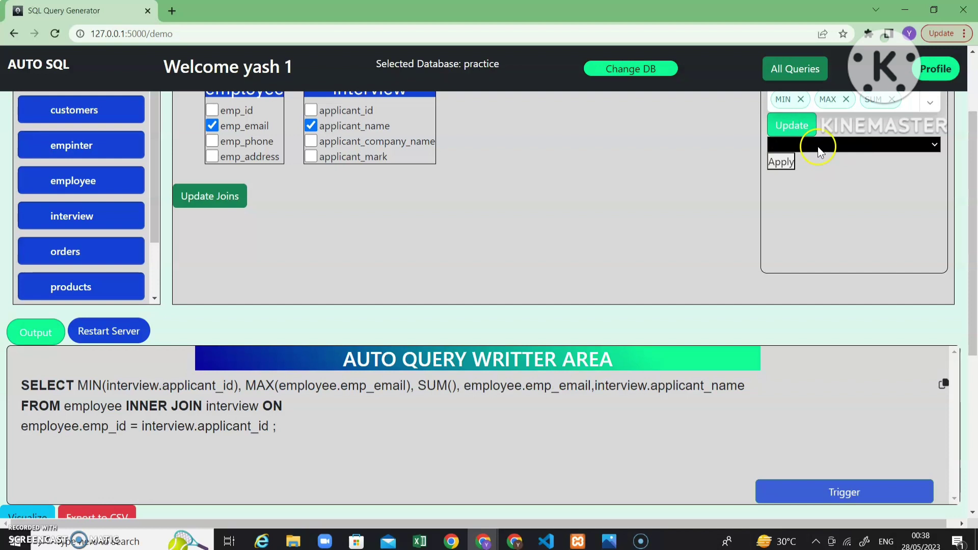
left_click(814, 146)
left_click(810, 173)
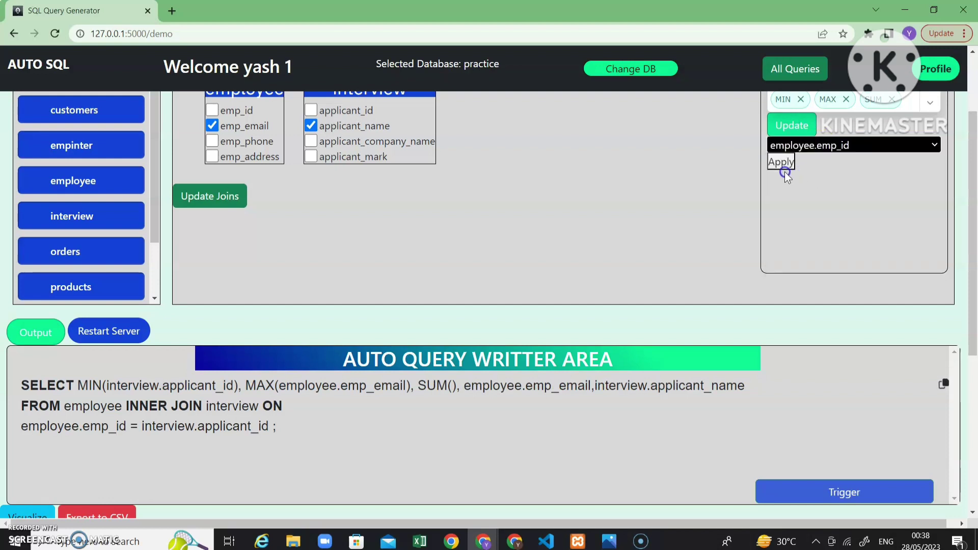
left_click(772, 168)
- Run the query with the added SUM function and check the SUM column in the output table
left_click(34, 332)
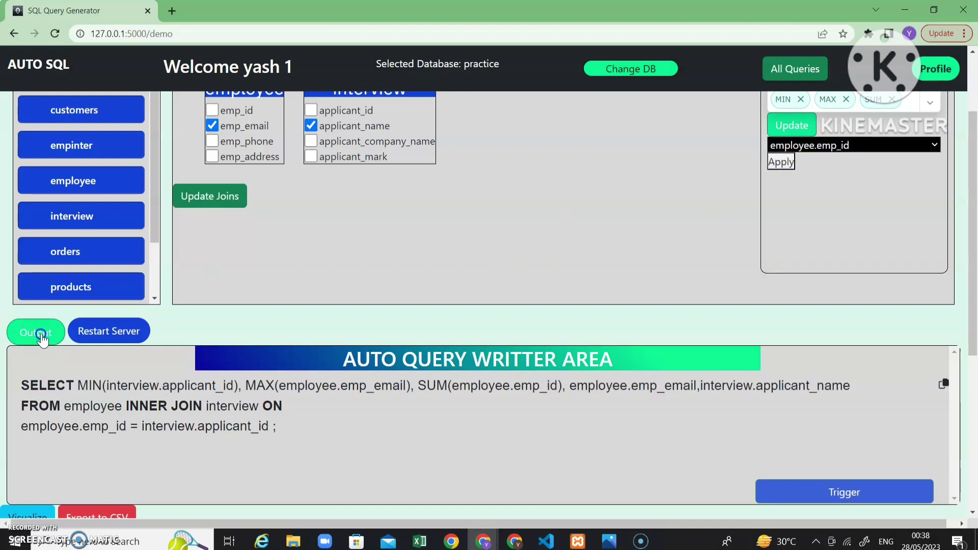
scroll(405, 408, "down", 1)
scroll(405, 408, "down", 3)
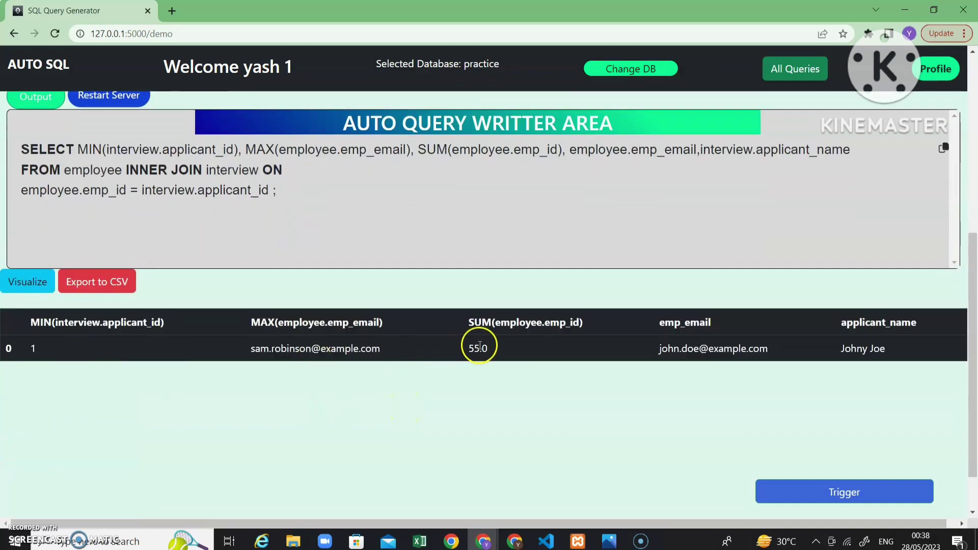
- Restart the server to clear the tables, operators and generated query
scroll(512, 383, "up", 5)
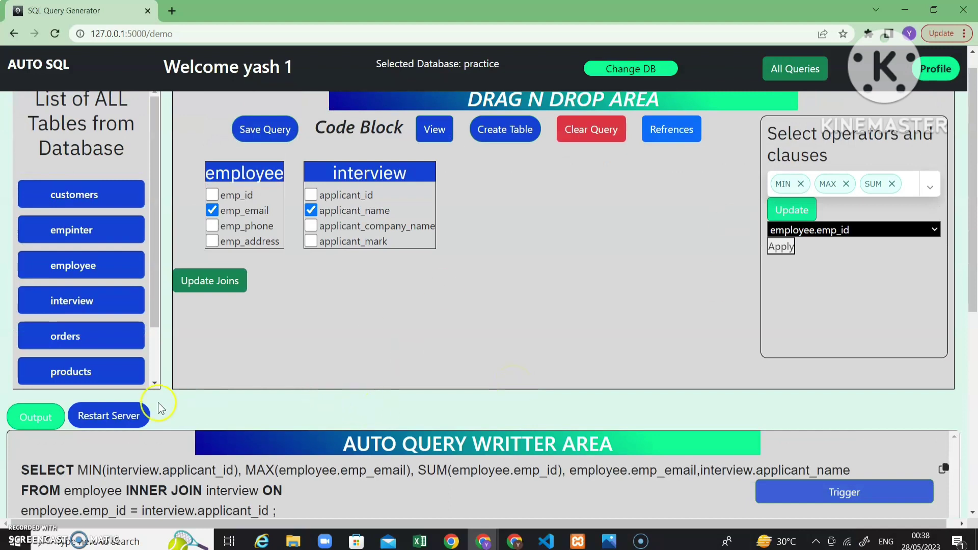
left_click(108, 418)
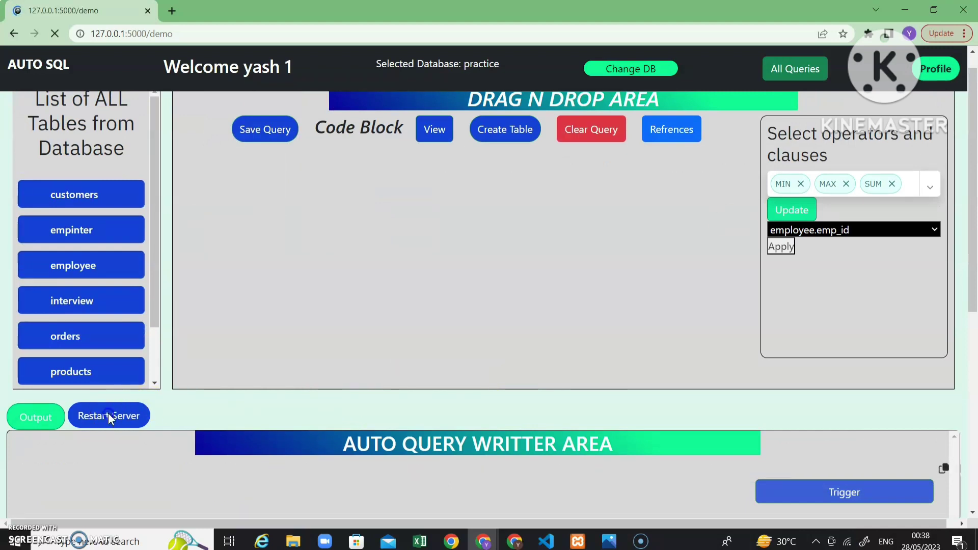
scroll(445, 394, "down", 2)
scroll(446, 394, "up", 2)
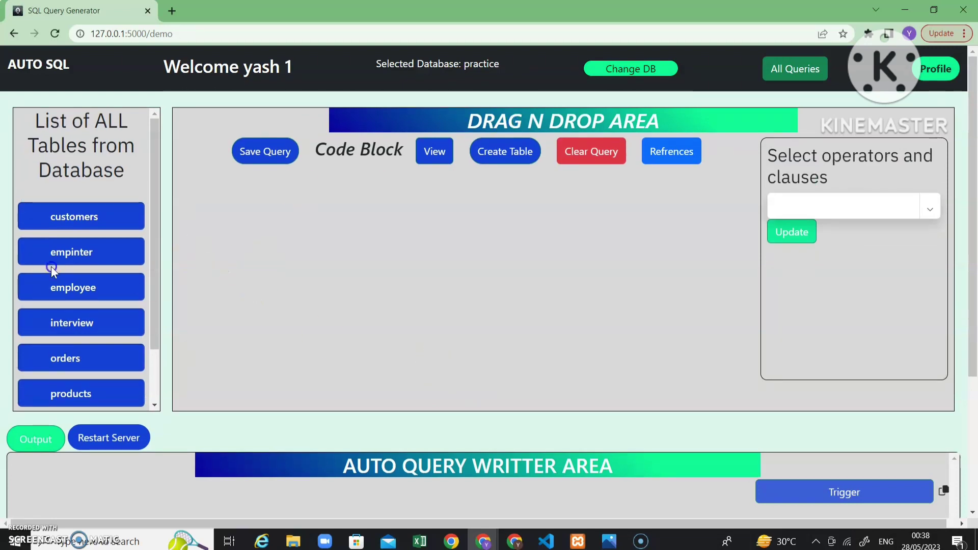
- Add the employee table to the query area and select only its emp_phone column
left_click_drag(60, 289, 299, 264)
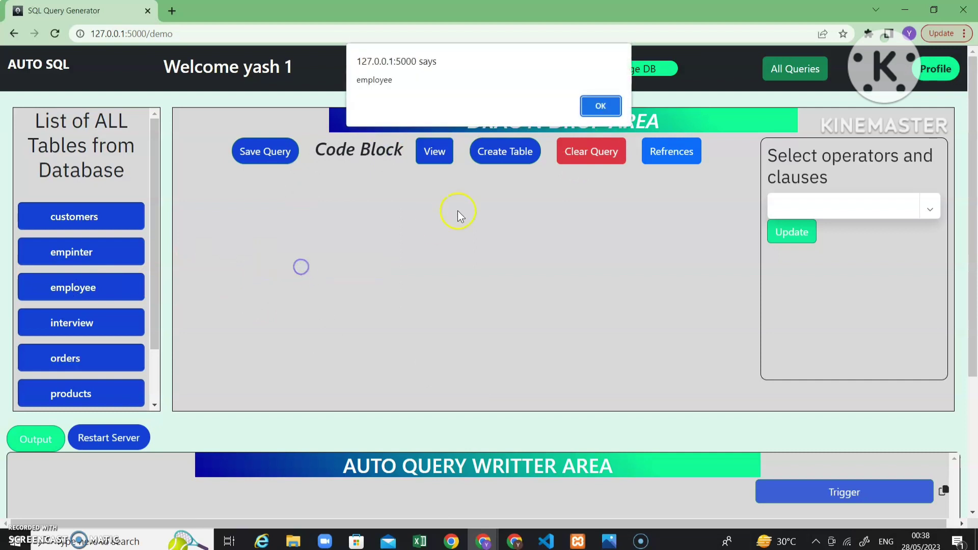
left_click(589, 106)
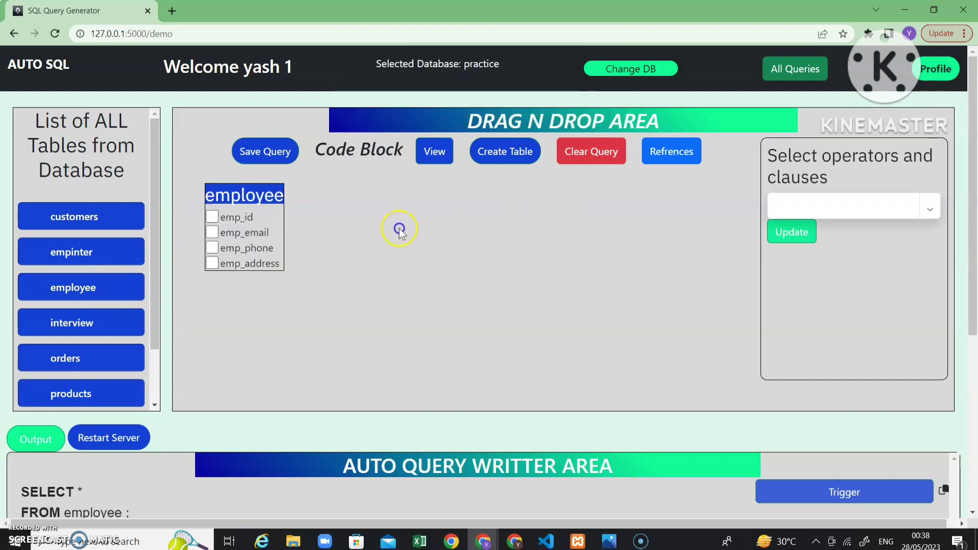
left_click(212, 232)
left_click(214, 248)
- Save the emp_phone query and dismiss the confirmation message
left_click(258, 164)
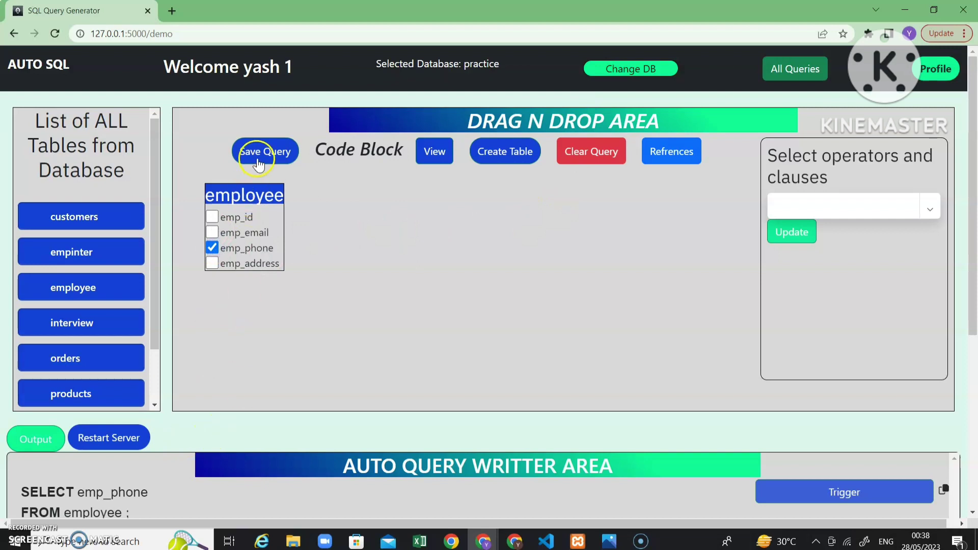
left_click(545, 134)
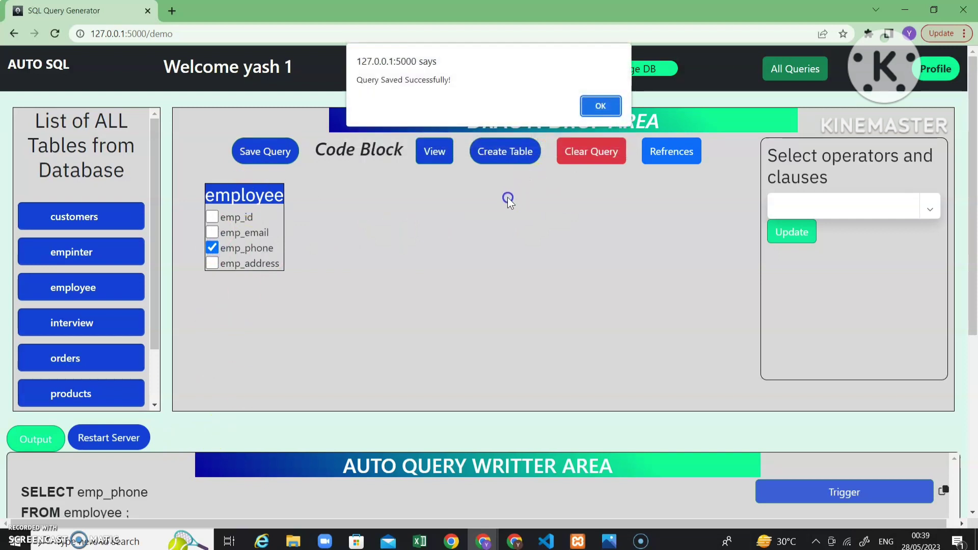
left_click(600, 106)
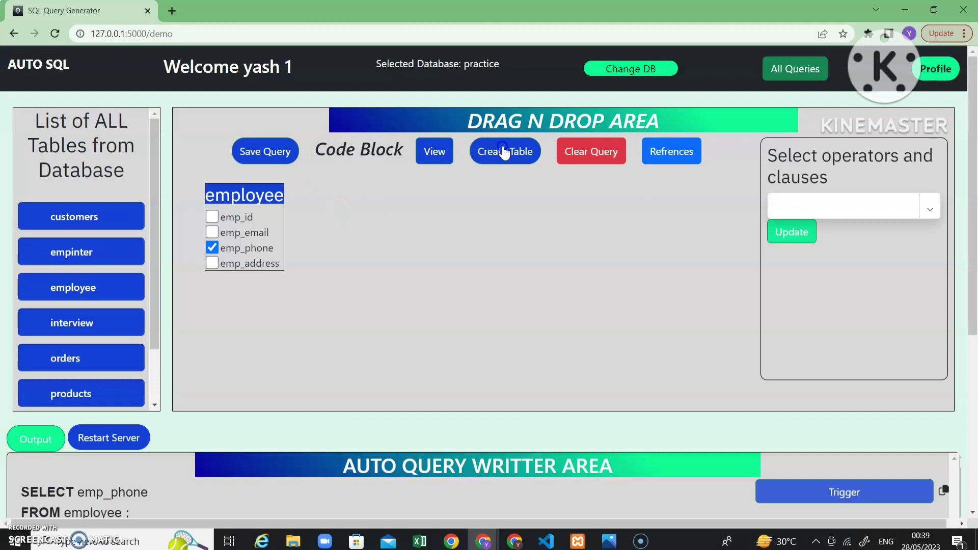
- Add the interview table beside the employee table and select the emp_email and applicant_name columns for the join
left_click(193, 295)
scroll(93, 367, "down", 2)
left_click_drag(87, 252, 358, 243)
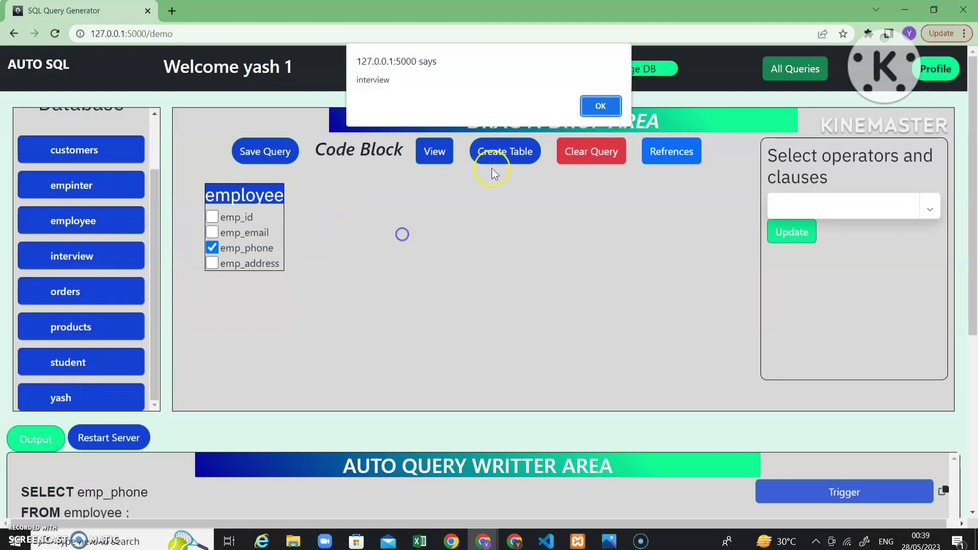
left_click(594, 104)
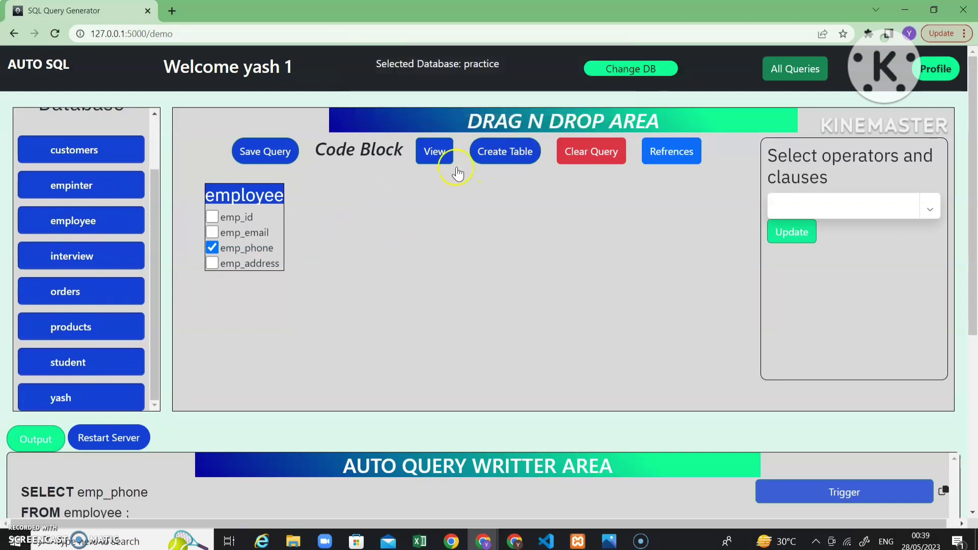
left_click(212, 233)
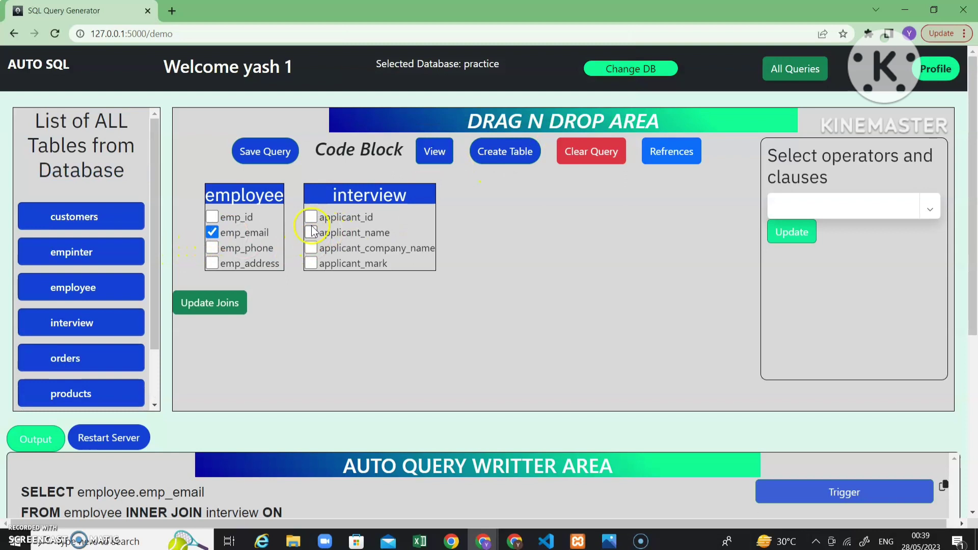
left_click(311, 233)
- Create a new database table from the join query, giving it a name that starts with interE
left_click(491, 159)
left_click(405, 99)
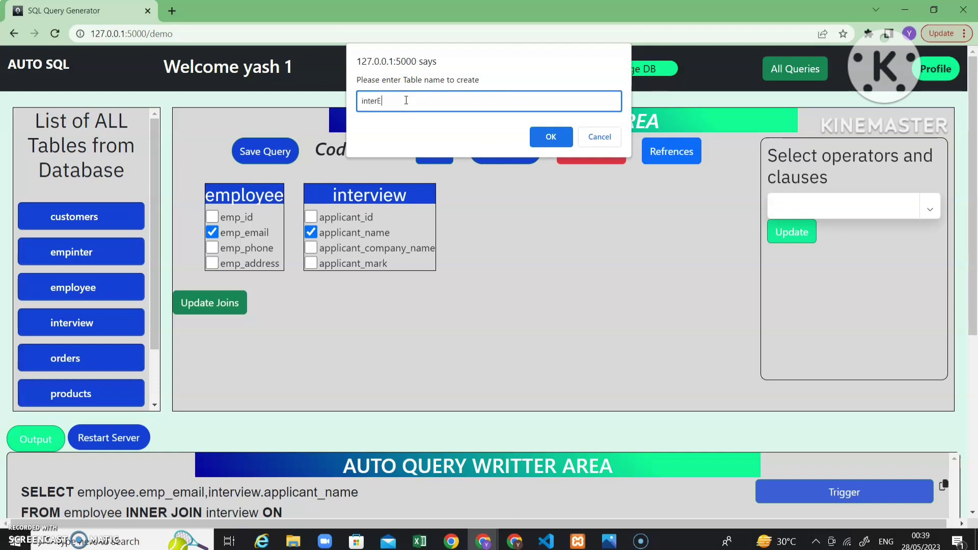
left_click(552, 136)
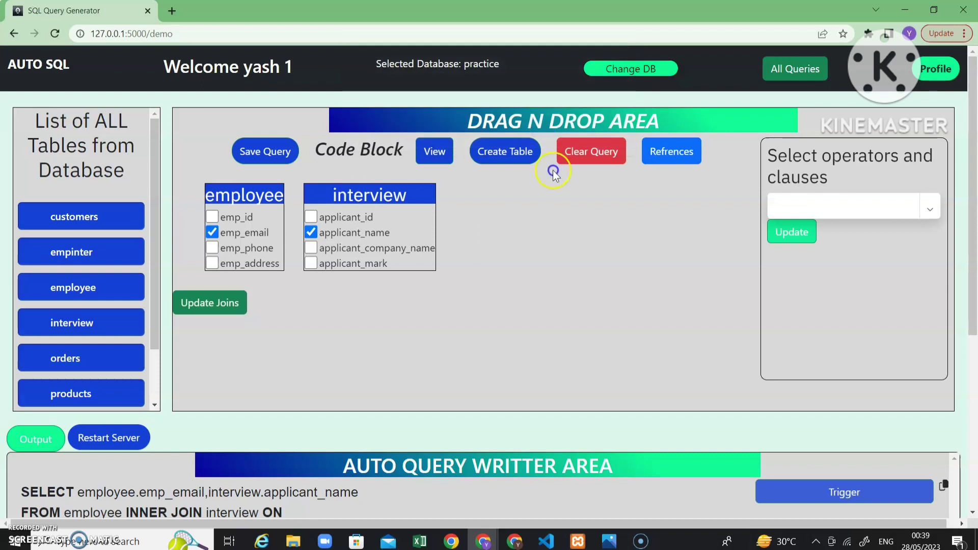
scroll(91, 267, "down", 2)
scroll(90, 267, "up", 2)
scroll(90, 267, "down", 2)
scroll(89, 267, "up", 2)
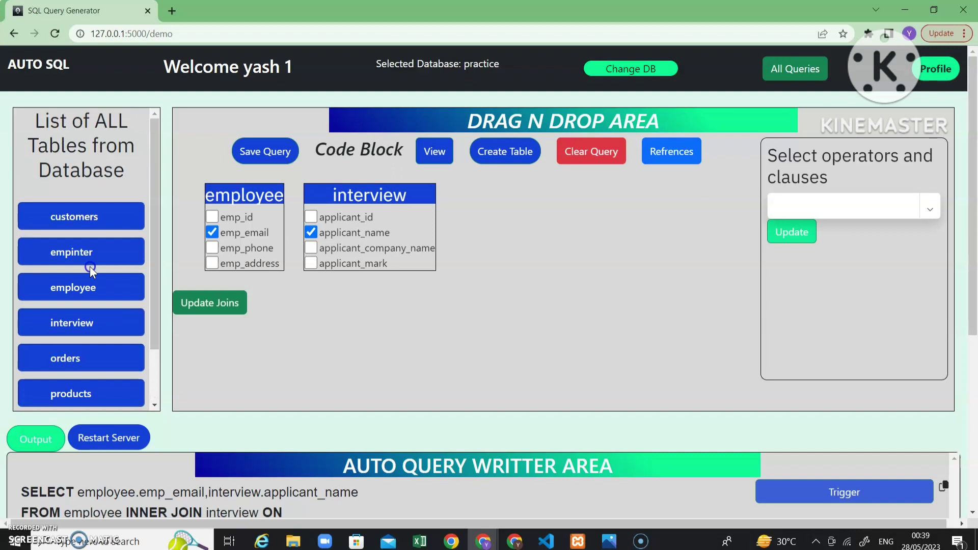
left_click(545, 541)
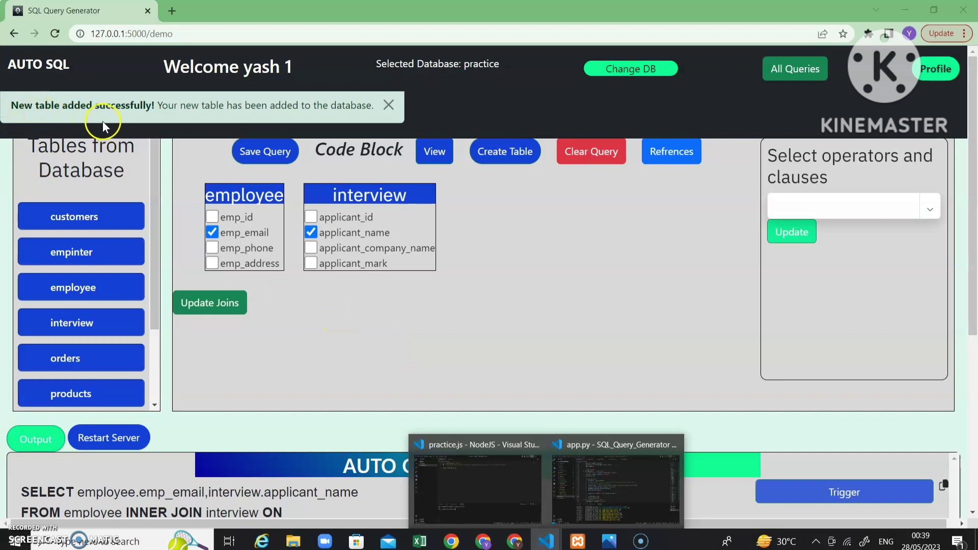
- Dismiss the new-table confirmation message and look for the interemp table in the list of database tables
left_click(389, 105)
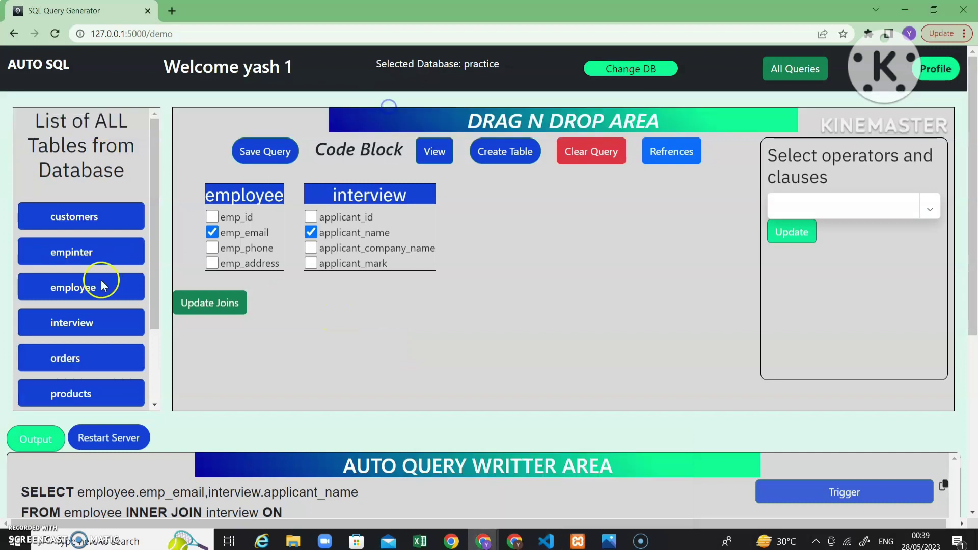
scroll(86, 283, "down", 5)
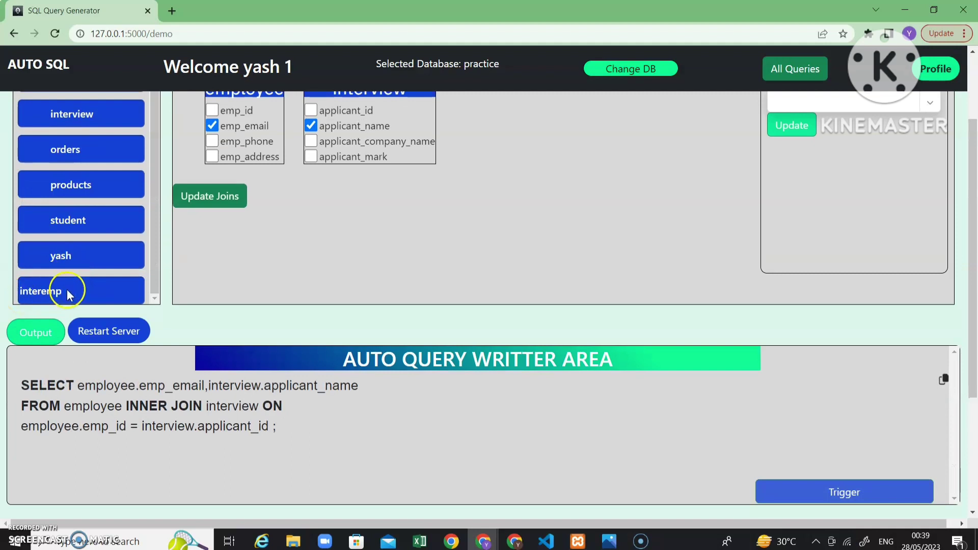
scroll(66, 289, "up", 5)
scroll(366, 230, "up", 3)
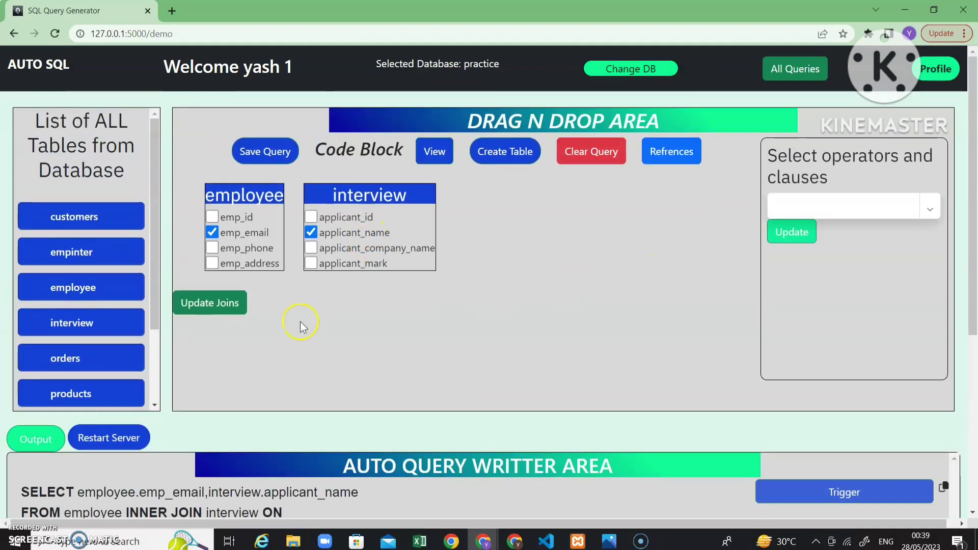
- Add the interemp table to the query area beside the interview table and restart the server
scroll(70, 285, "down", 3)
left_click_drag(74, 398, 558, 247)
left_click(603, 106)
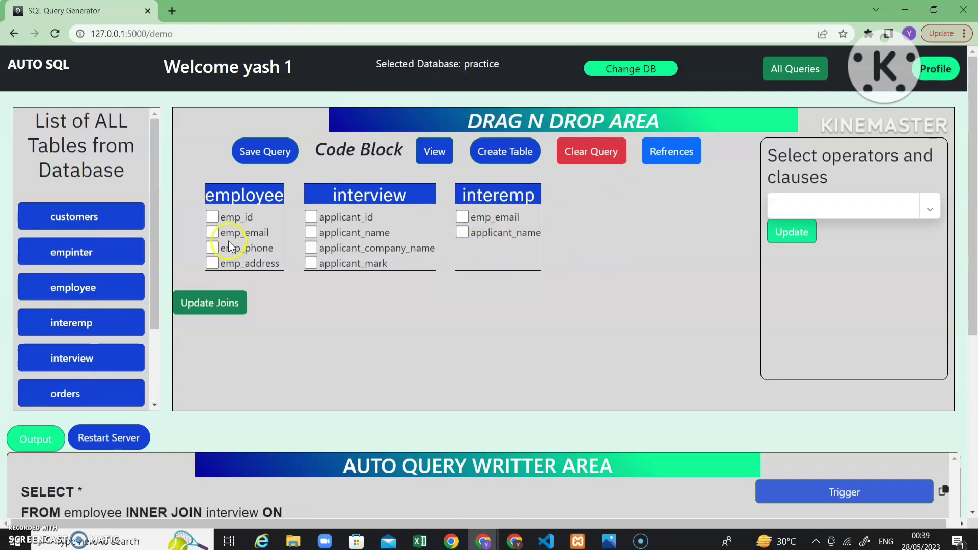
left_click(99, 440)
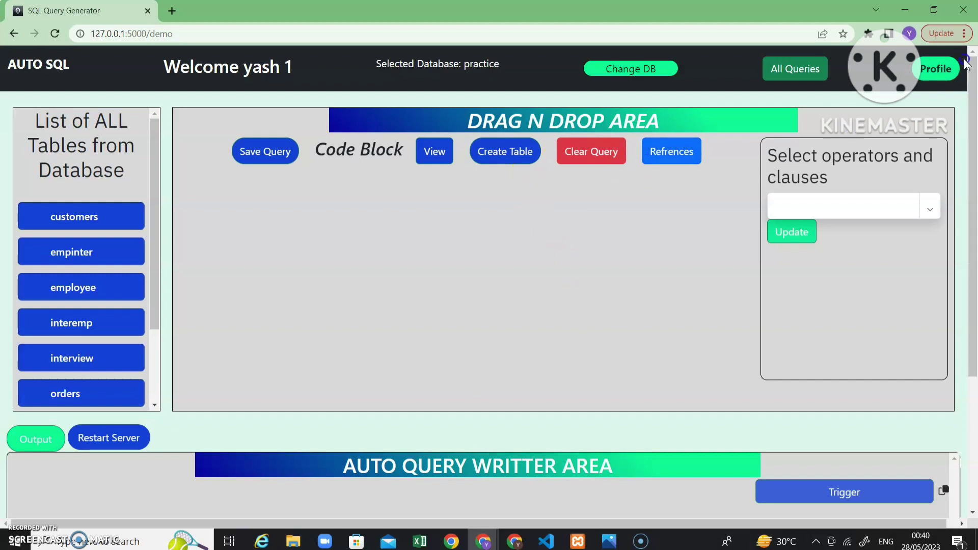
- Load the list of all saved queries, browse through its entries and close it
left_click(804, 72)
left_click(757, 143)
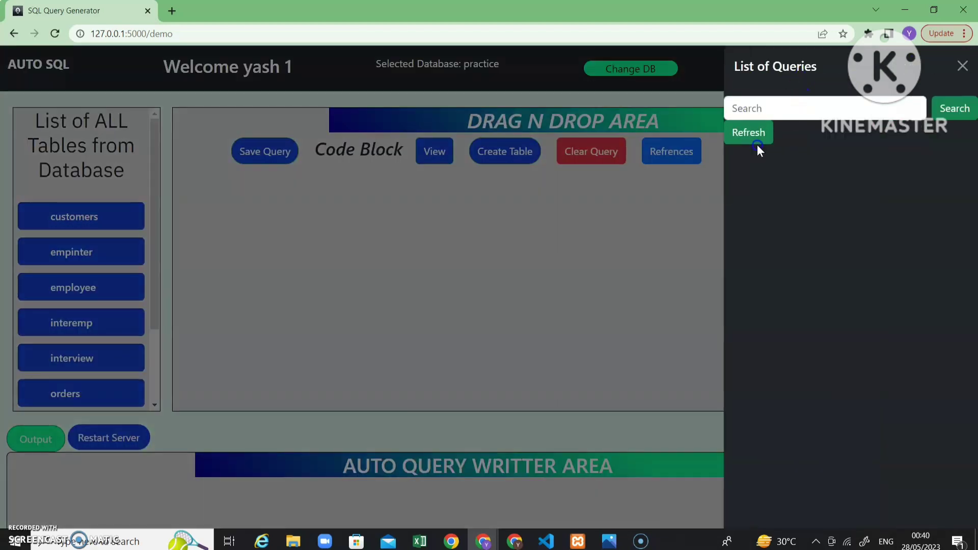
scroll(815, 217, "down", 8)
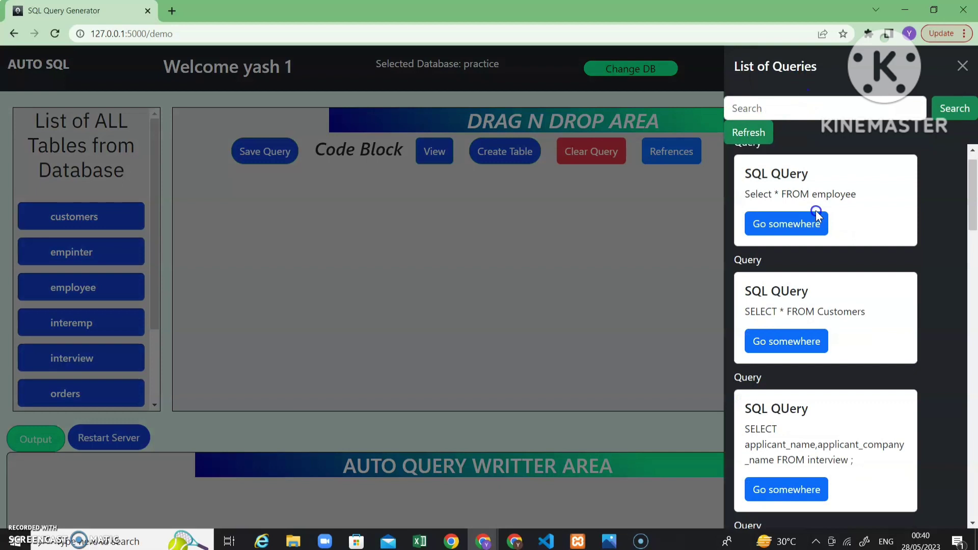
scroll(816, 213, "down", 6)
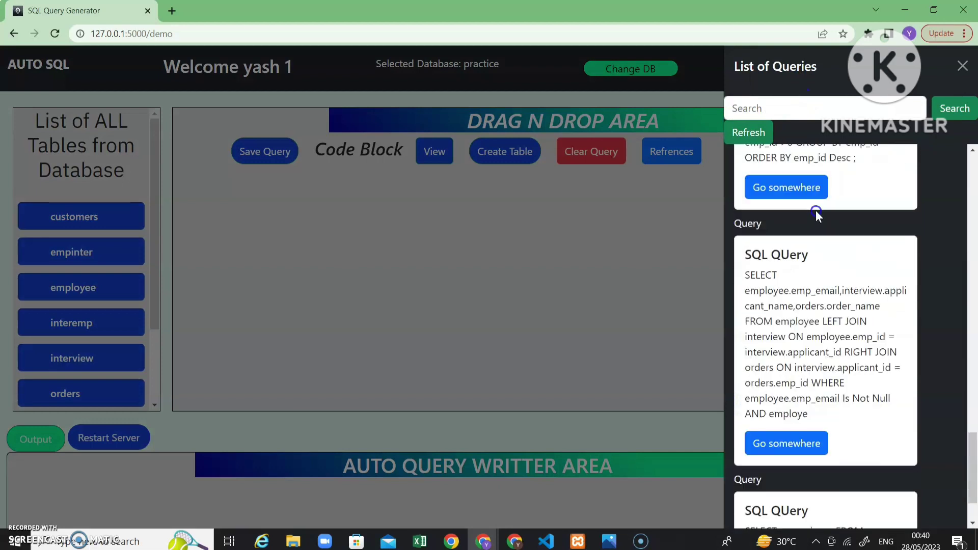
scroll(815, 210, "up", 1)
left_click(807, 110)
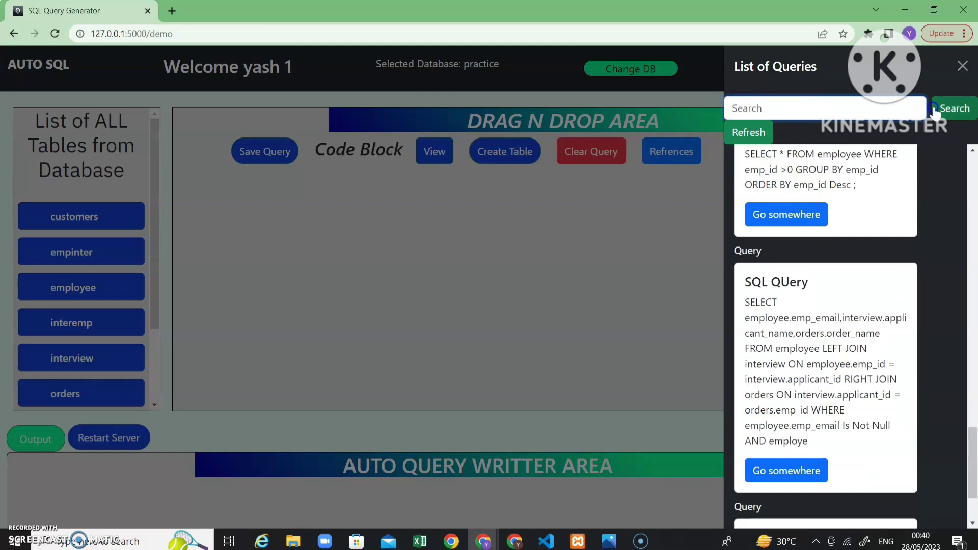
left_click(966, 66)
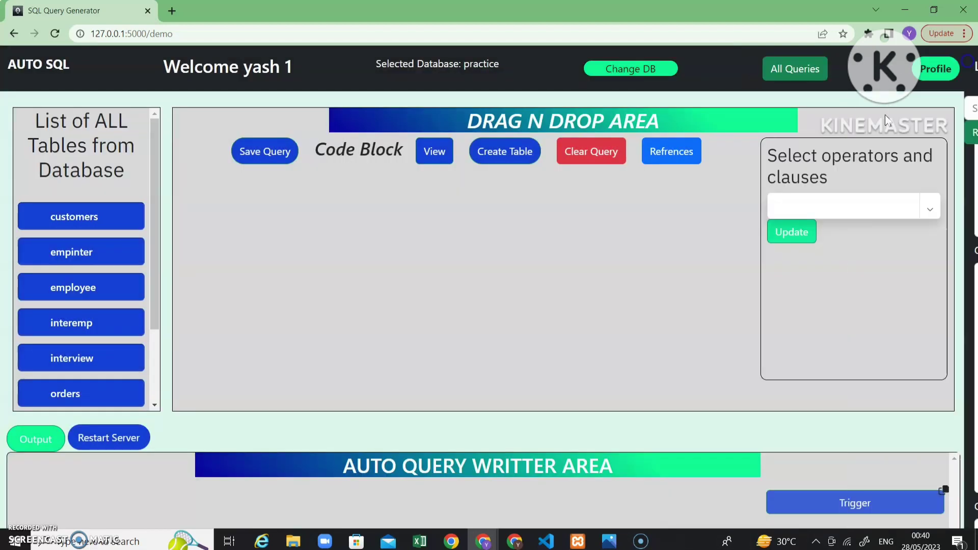
- Open the user profile and reveal the number of saved queries
left_click(935, 74)
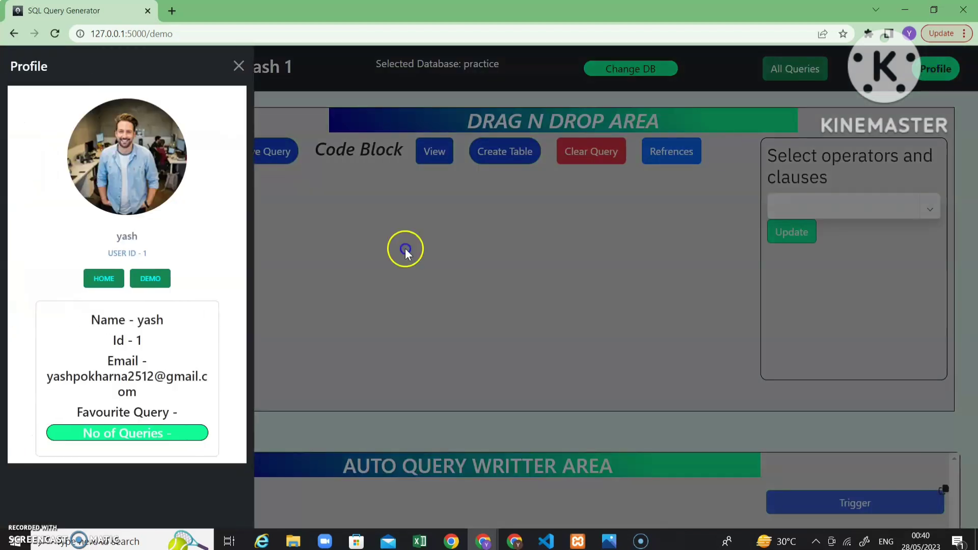
left_click(127, 237)
left_click(132, 434)
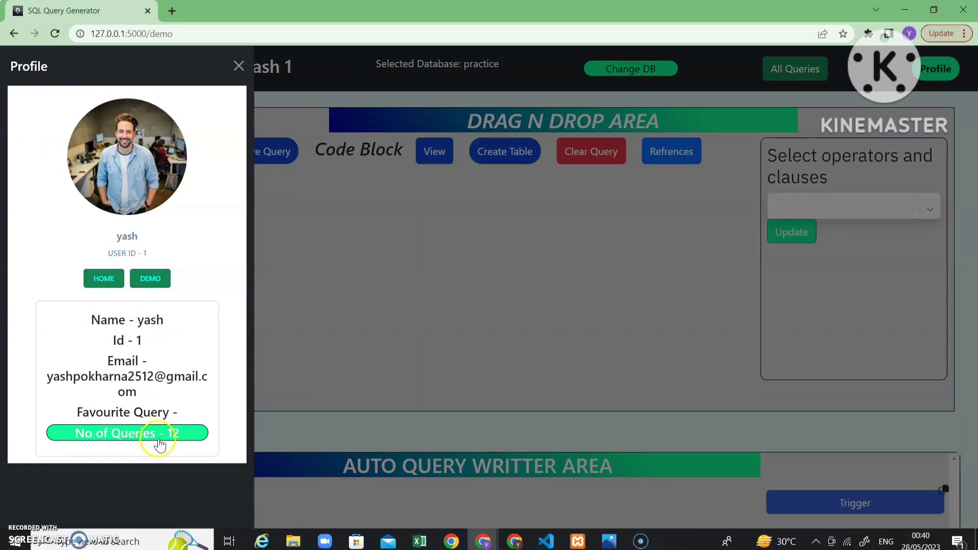
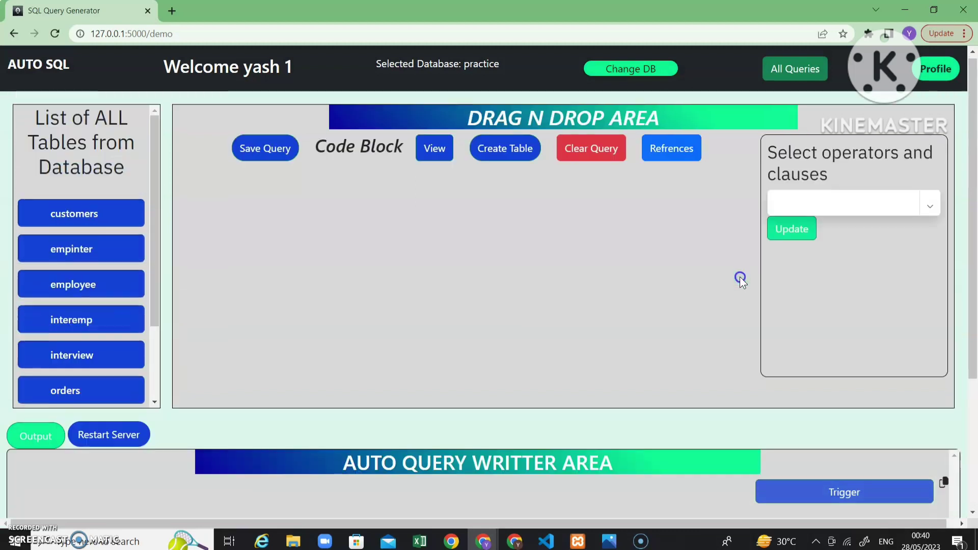
- Add the employee, interview and orders tables to the empty query area, accepting each table alert
scroll(570, 286, "down", 2)
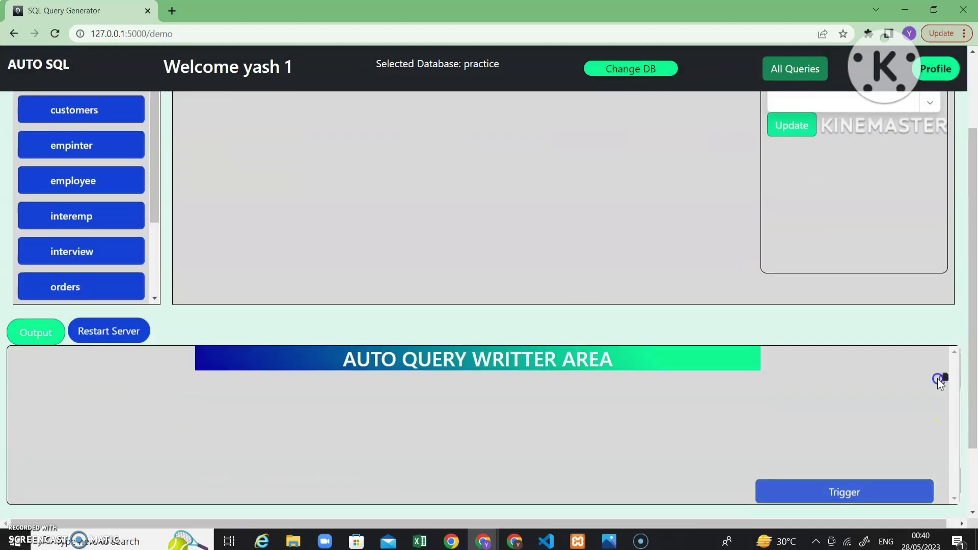
scroll(43, 284, "up", 2)
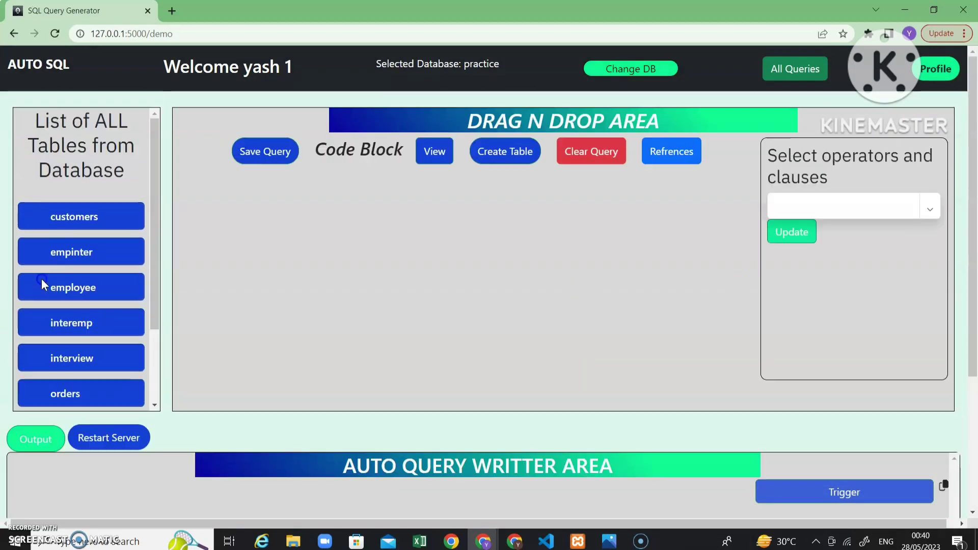
left_click_drag(68, 292, 296, 291)
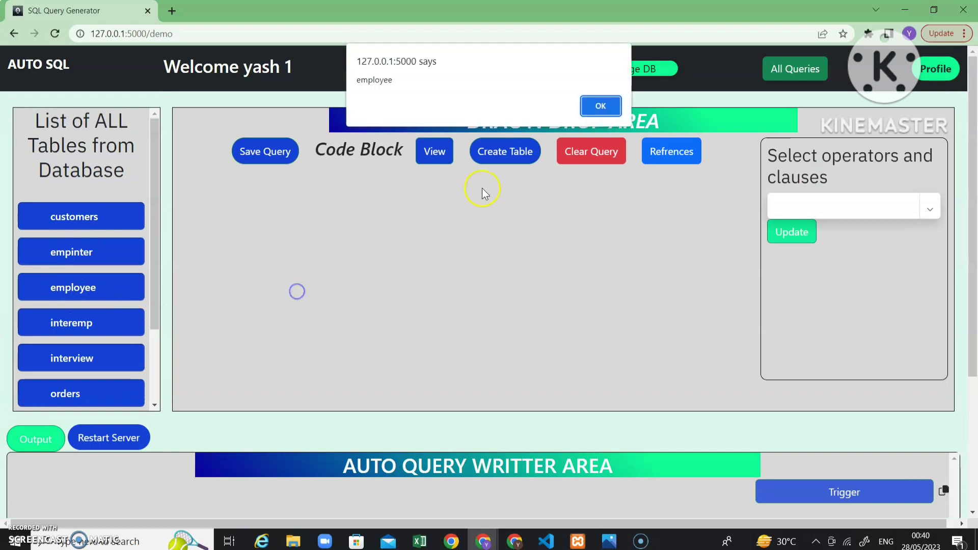
left_click(598, 104)
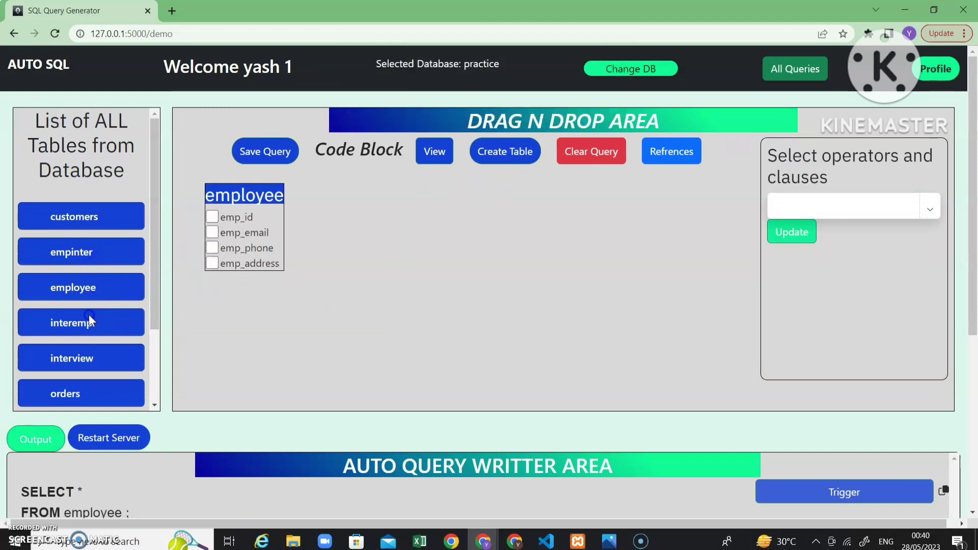
left_click_drag(78, 351, 378, 212)
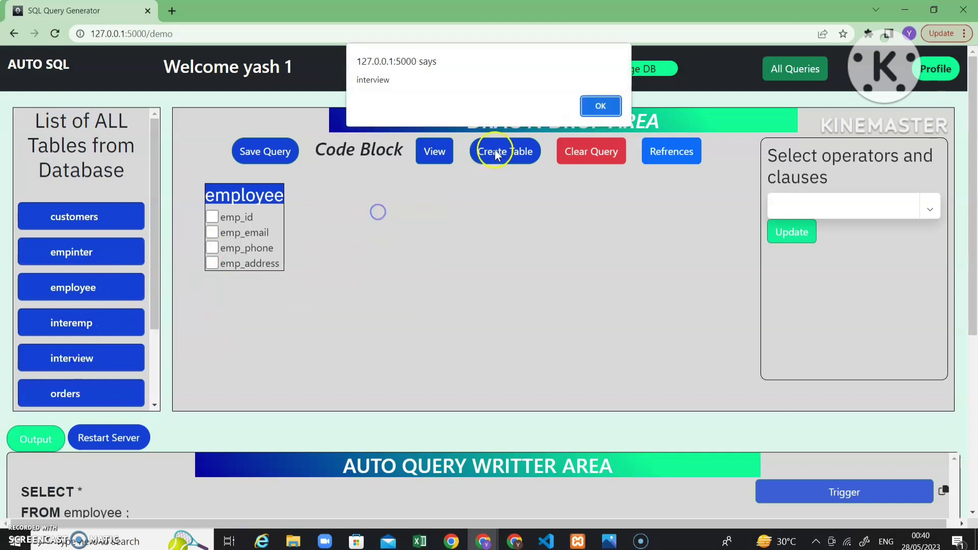
left_click(589, 106)
scroll(255, 305, "down", 2)
scroll(284, 305, "up", 2)
left_click_drag(80, 392, 602, 220)
left_click(594, 111)
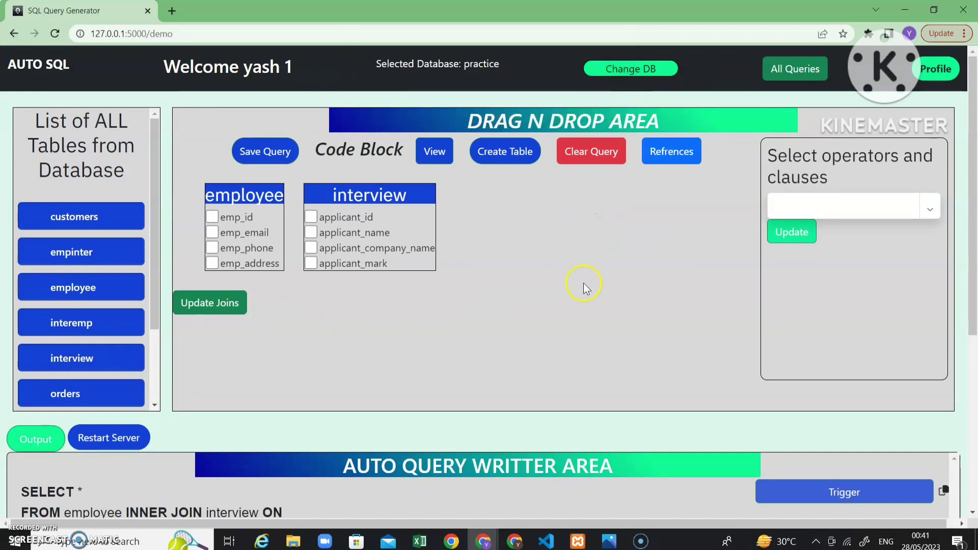
- Update the join with the orders table to a LEFT JOIN on its emp_id column and save the changes
scroll(583, 284, "down", 4)
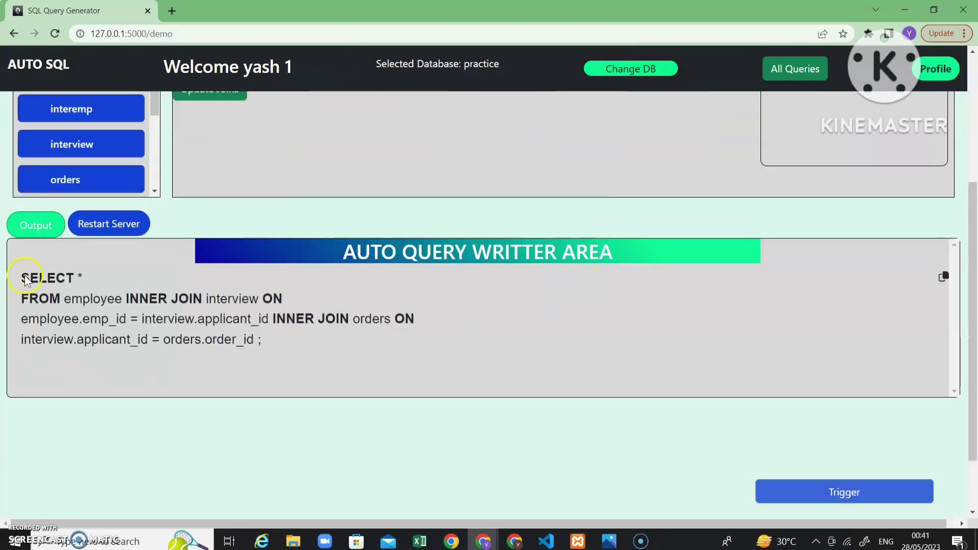
scroll(202, 306, "up", 4)
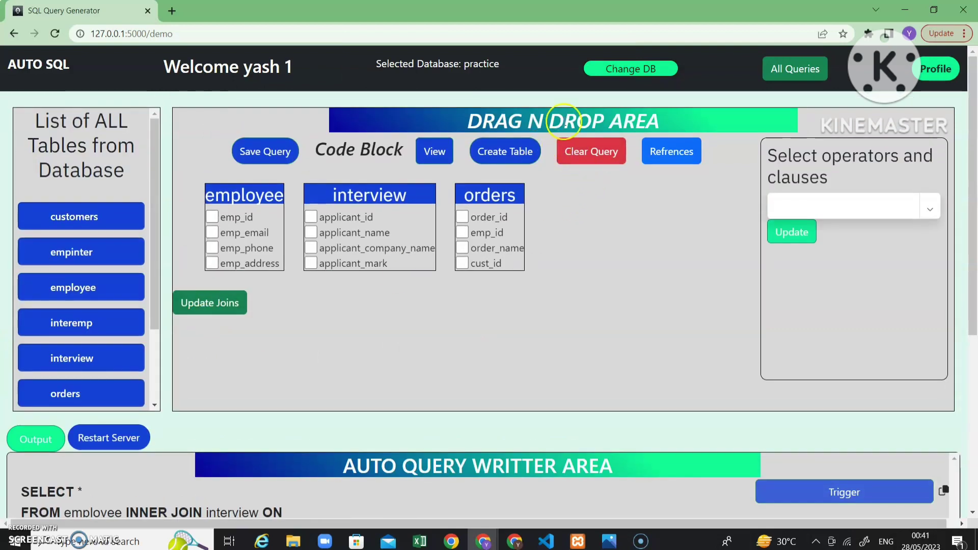
scroll(296, 381, "down", 2)
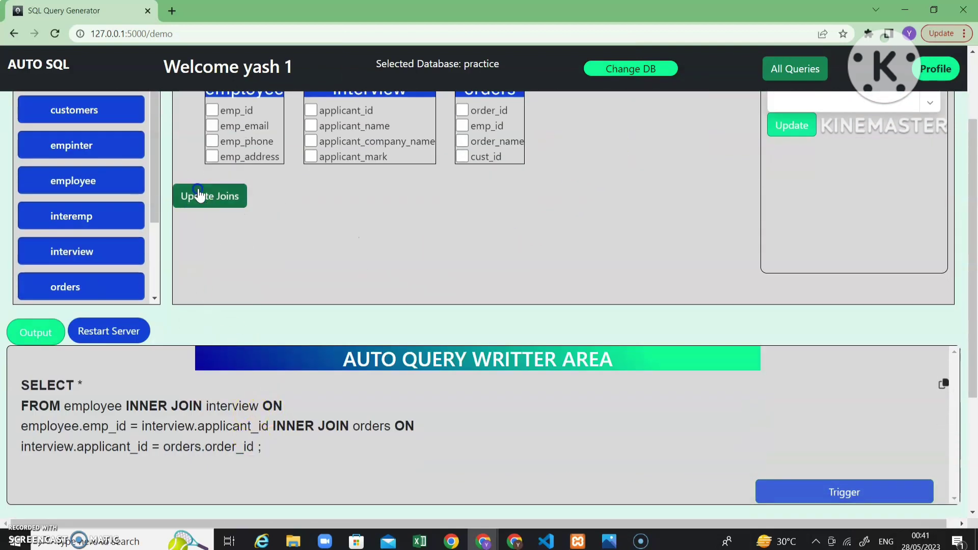
left_click(197, 195)
left_click(591, 124)
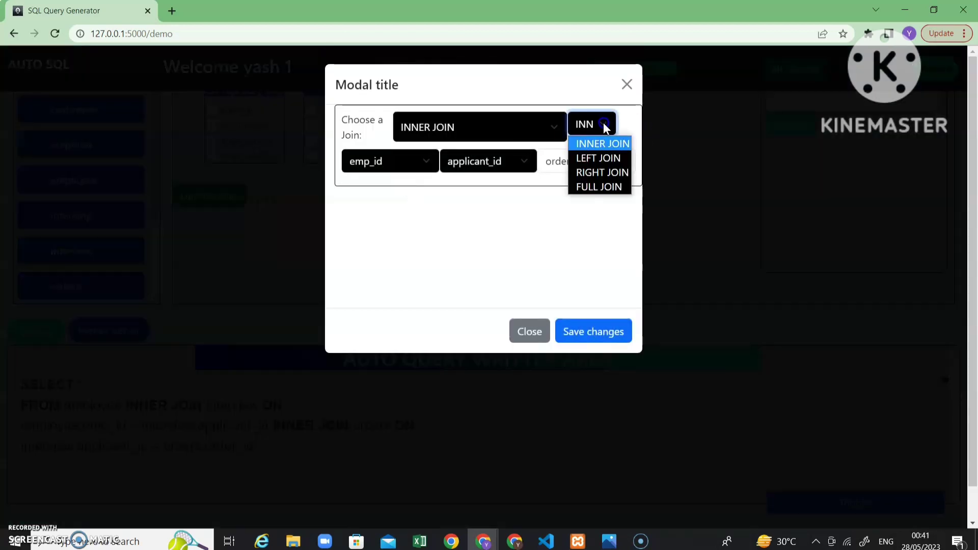
left_click(594, 155)
left_click(473, 169)
left_click(483, 161)
left_click(596, 162)
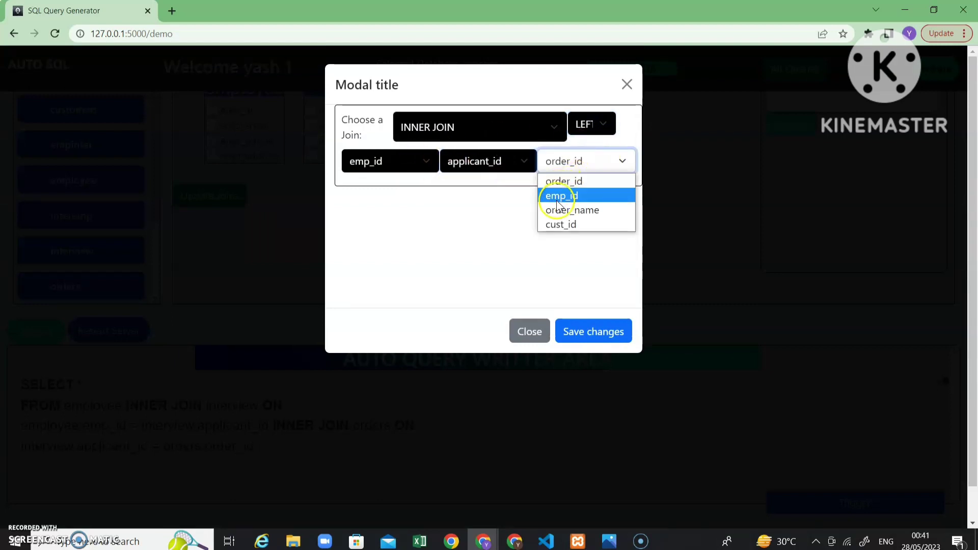
left_click(562, 195)
left_click(596, 334)
left_click(529, 332)
- Run the three-table join query and review the rows in its output table
scroll(538, 362, "down", 2)
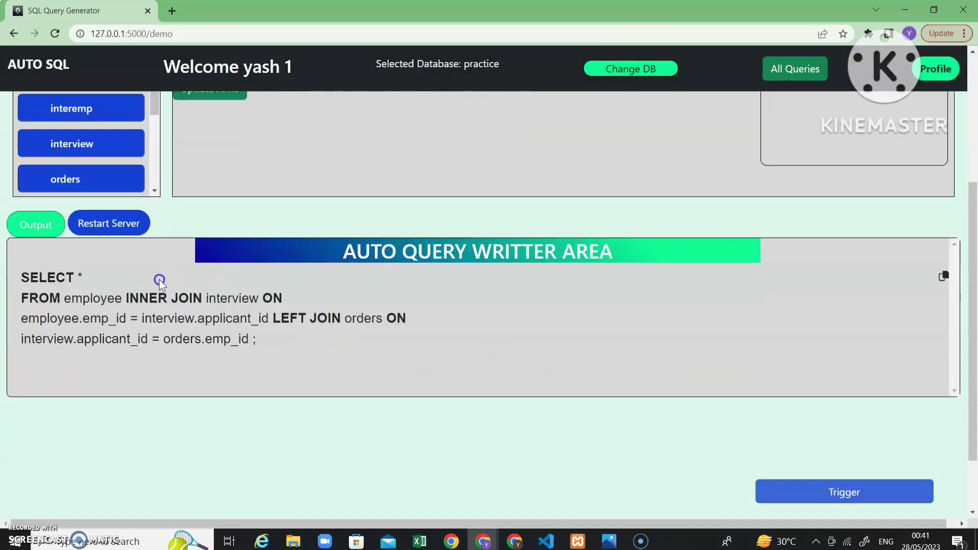
left_click(202, 369)
scroll(405, 346, "up", 2)
left_click(19, 333)
scroll(206, 343, "down", 4)
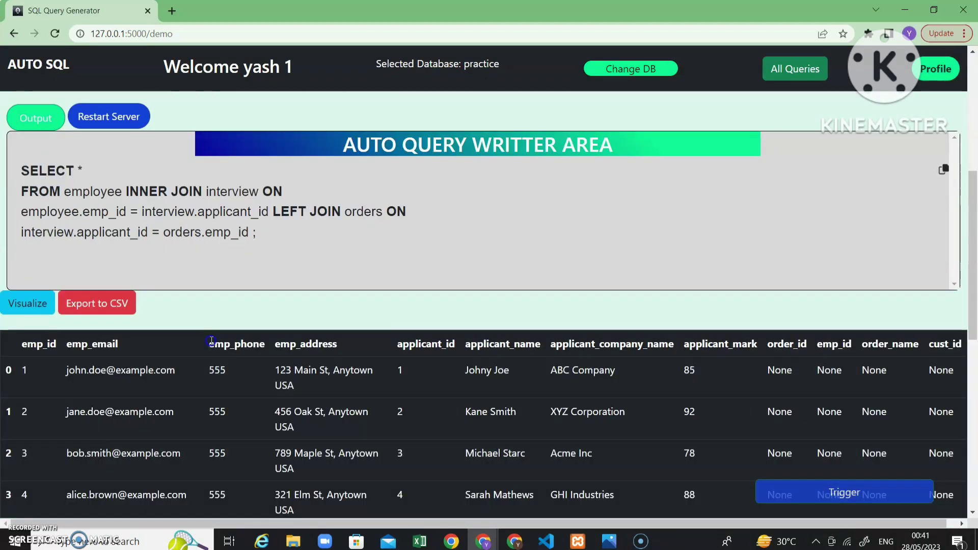
scroll(441, 364, "down", 2)
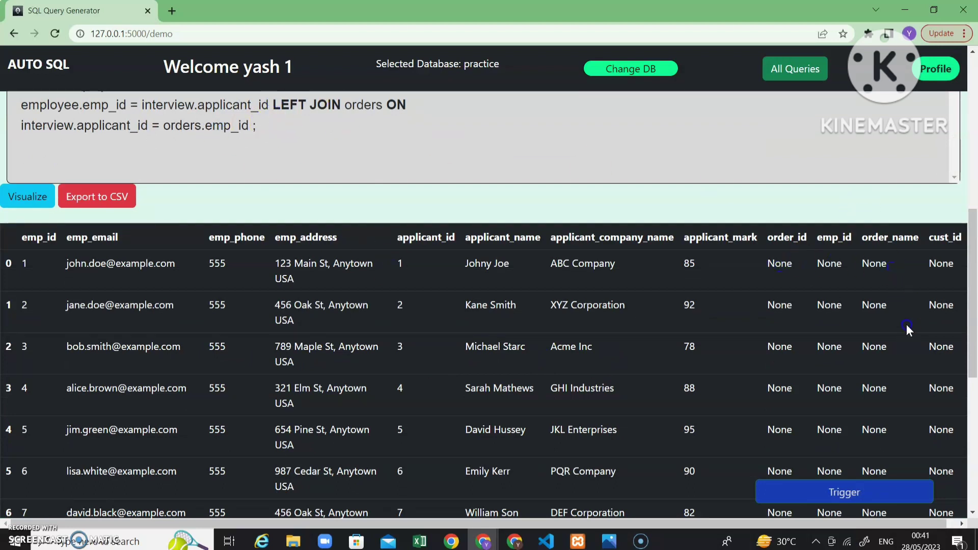
scroll(857, 295, "down", 5)
scroll(857, 298, "up", 9)
scroll(857, 298, "up", 2)
scroll(952, 264, "down", 2)
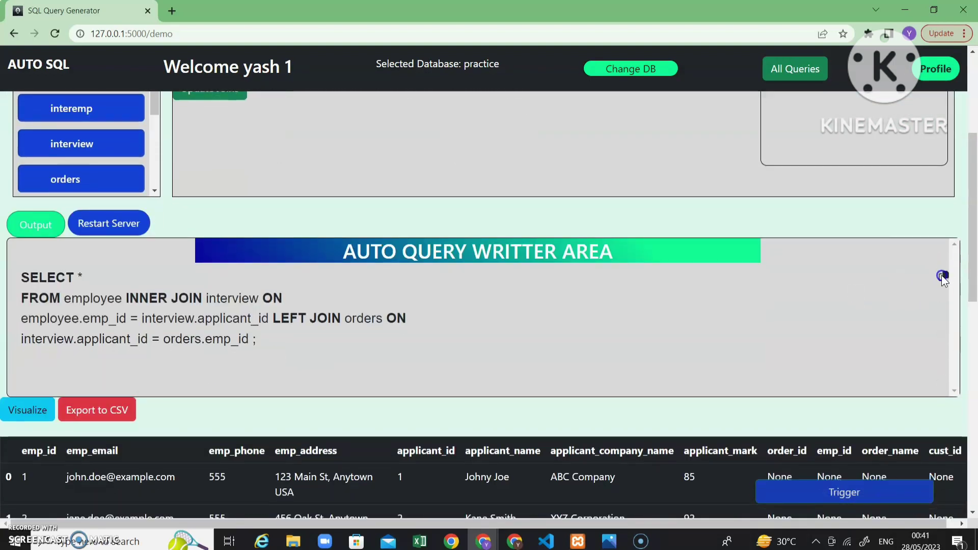
- Copy the generated join query to the clipboard and dismiss the copy alert
left_click(943, 277)
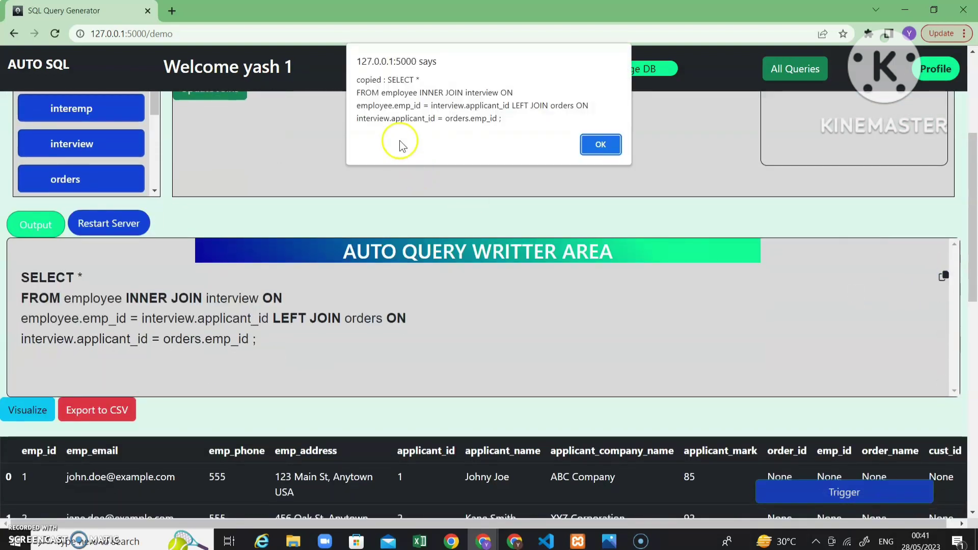
left_click(601, 145)
scroll(716, 312, "up", 4)
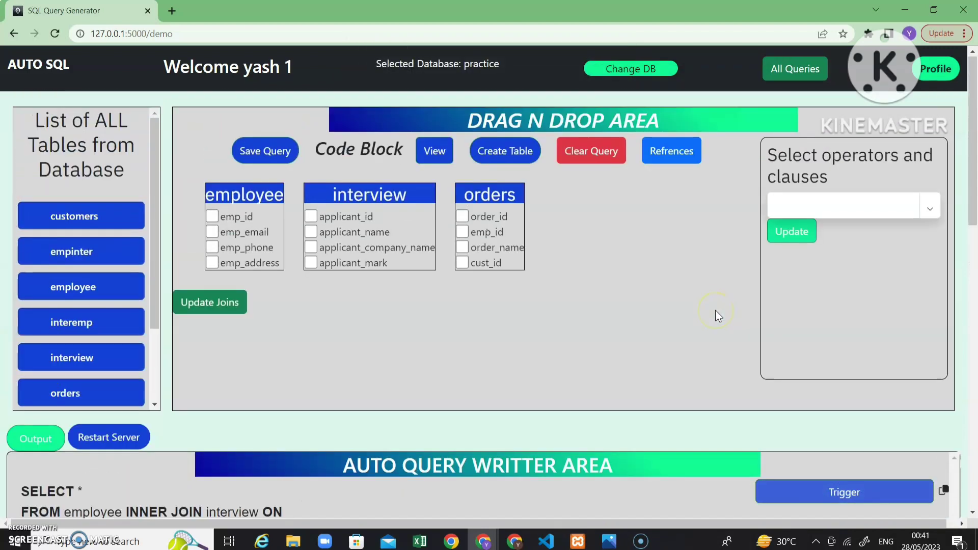
scroll(716, 310, "down", 2)
scroll(715, 310, "up", 2)
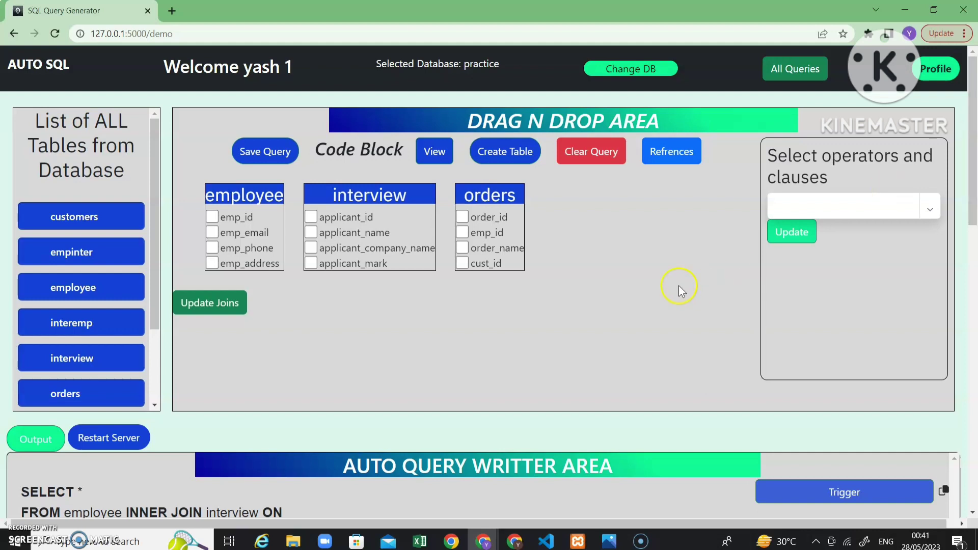
scroll(679, 285, "down", 10)
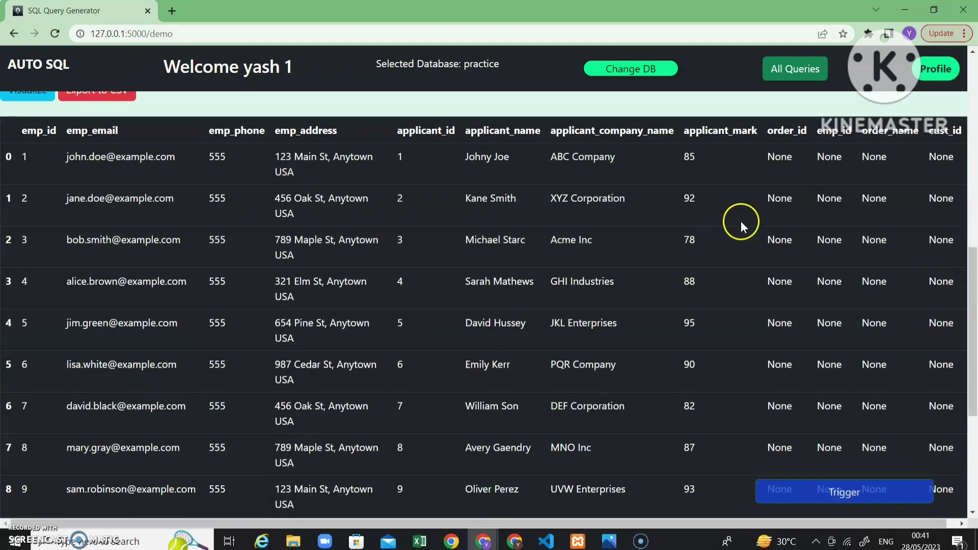
scroll(742, 224, "down", 2)
scroll(747, 237, "up", 8)
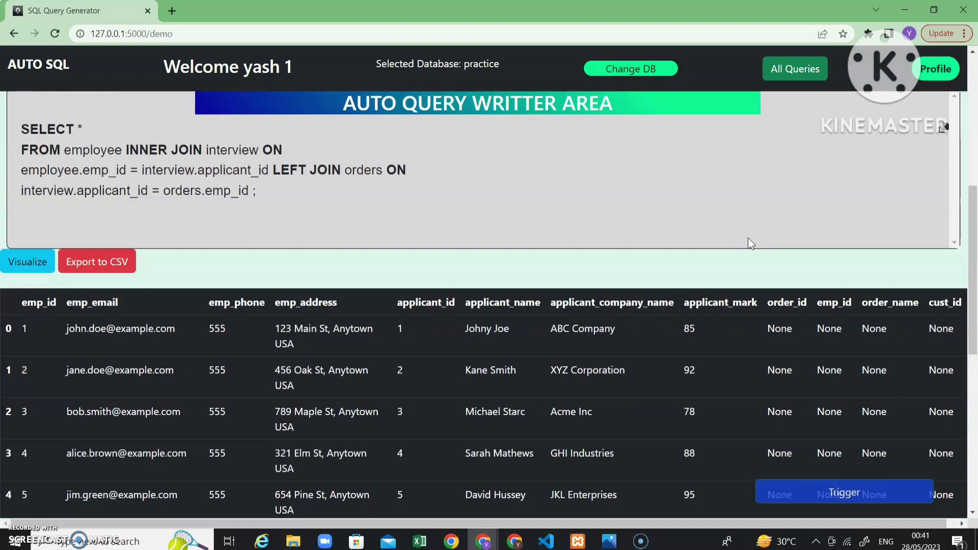
- Export the three-table join output to a CSV file named file12
scroll(225, 192, "down", 2)
left_click(93, 383)
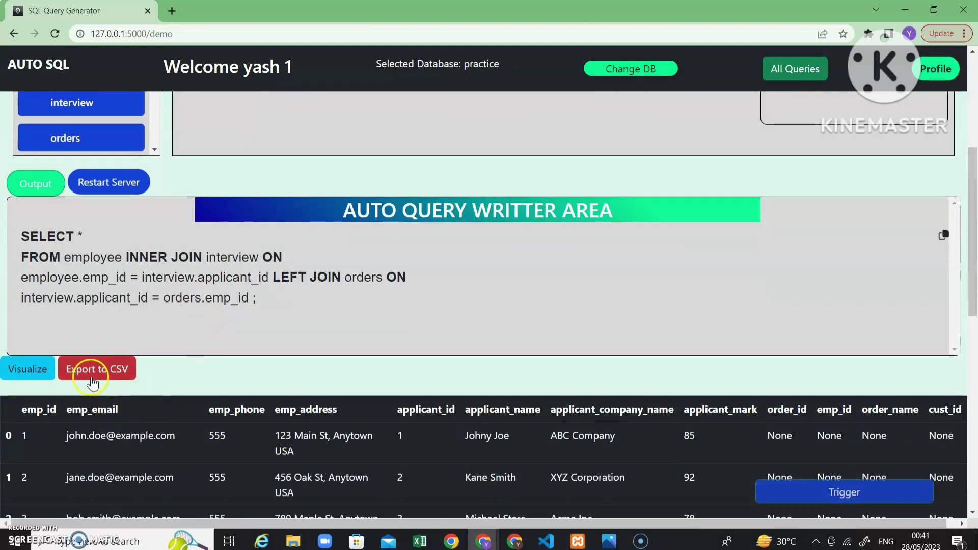
left_click(417, 103)
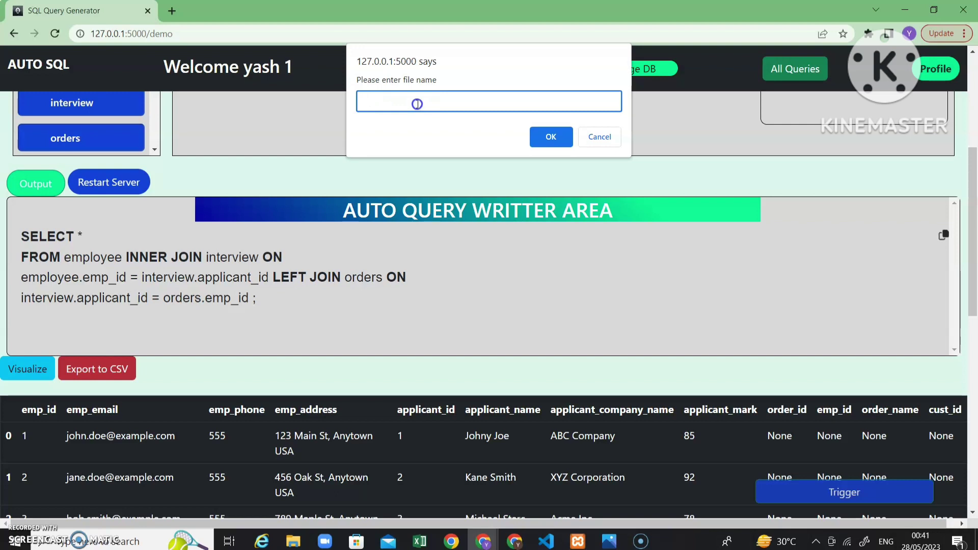
type("file12")
left_click(552, 136)
scroll(547, 265, "down", 2)
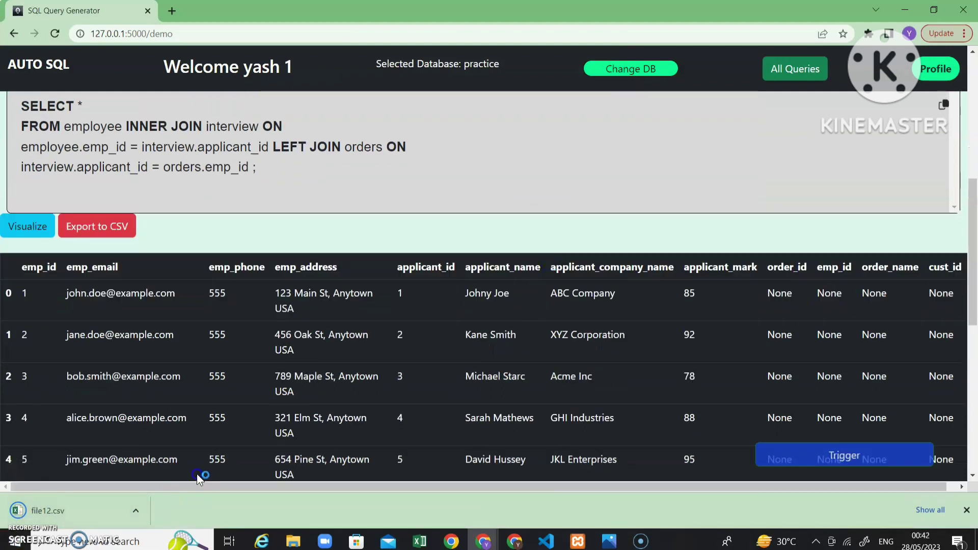
- Open the trigger card form and enter the student's name, 90 for Physics and 79 for Chemistry
scroll(708, 284, "up", 5)
left_click(801, 467)
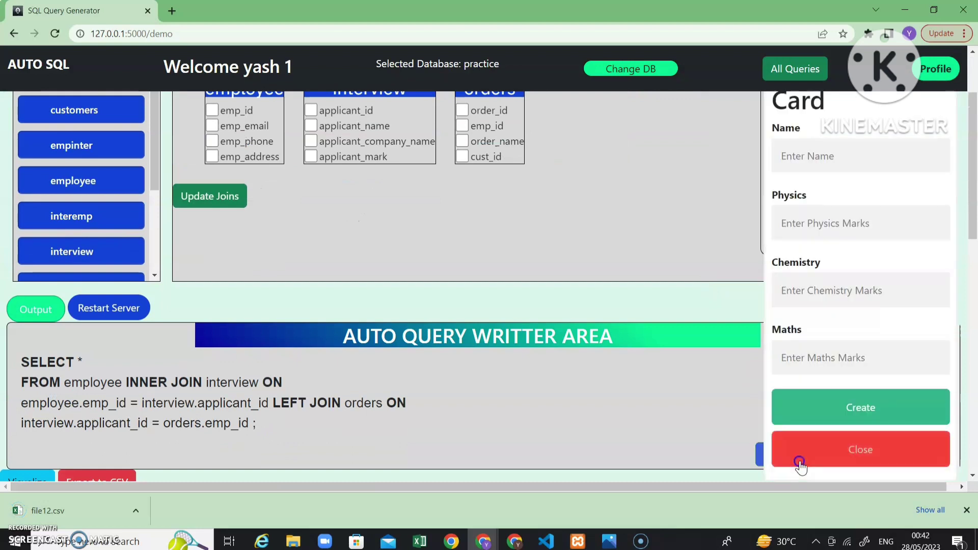
left_click(833, 151)
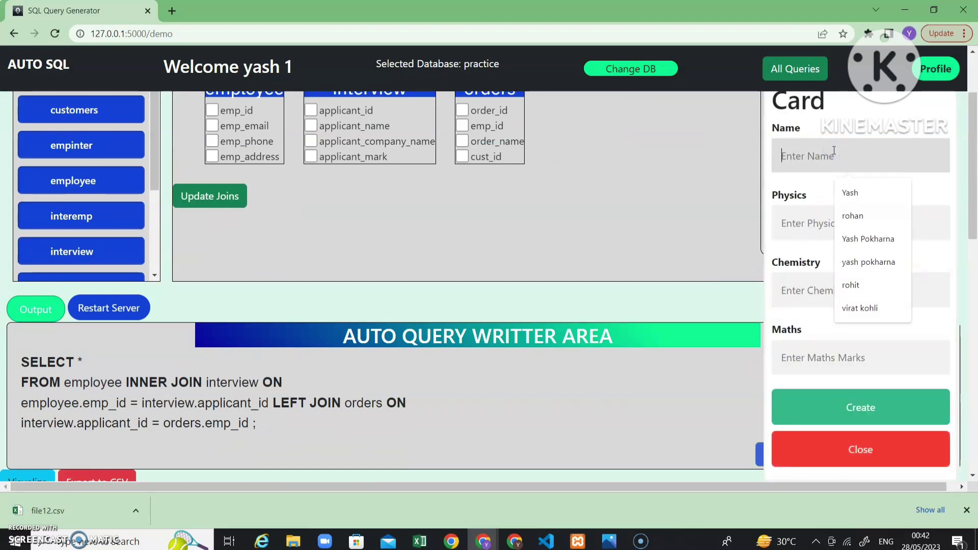
type("Yash")
left_click(803, 221)
type("90")
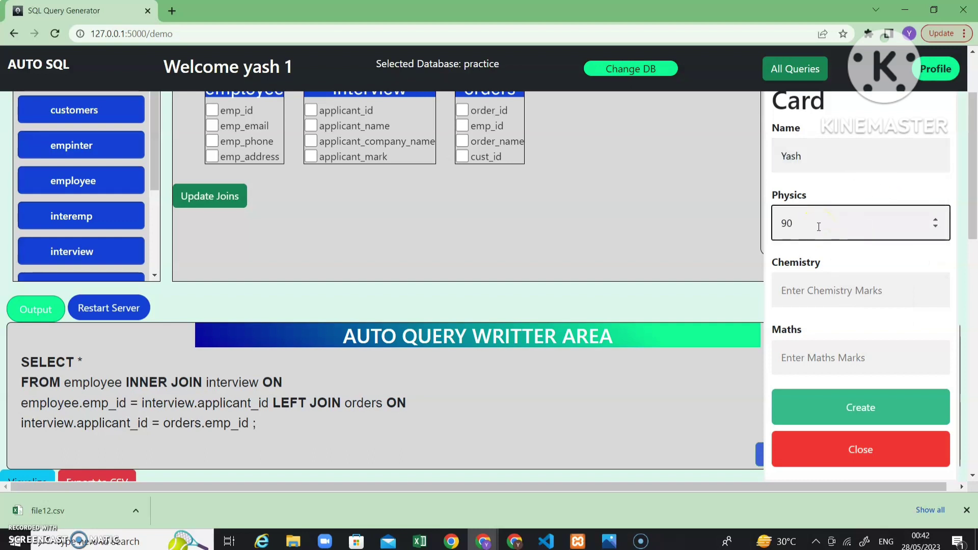
left_click(826, 289)
type("79")
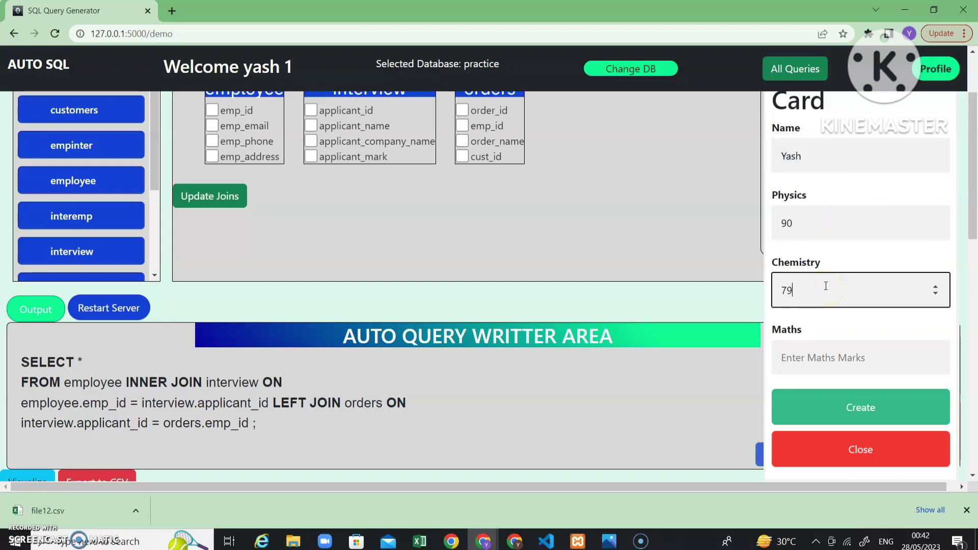
- Set the Maths marks to 80, create the trigger and close the card form
left_click(828, 358)
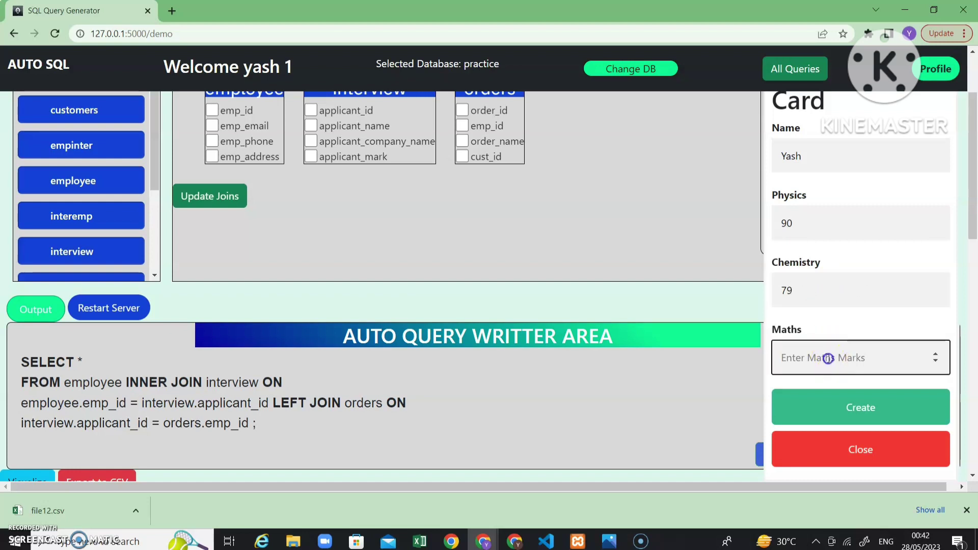
type("8-")
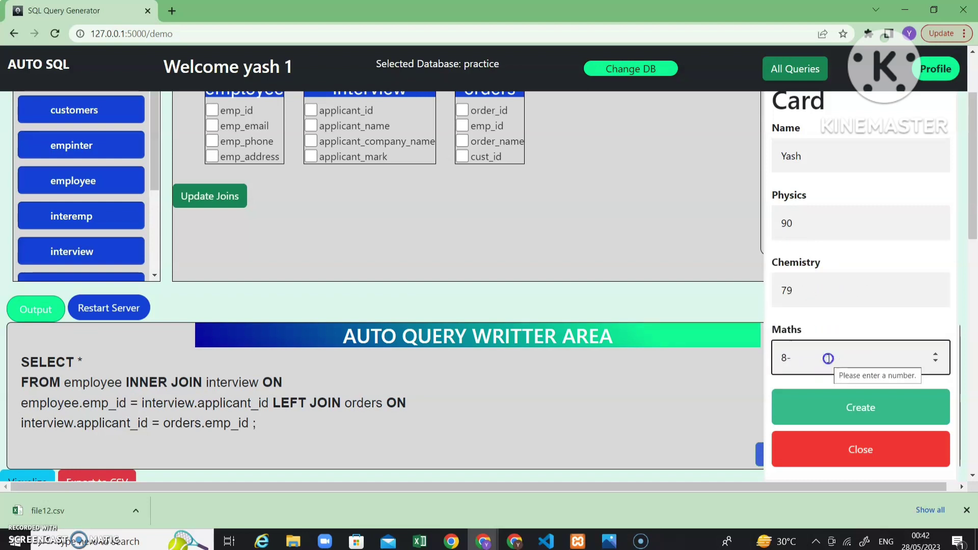
key("BackSpace")
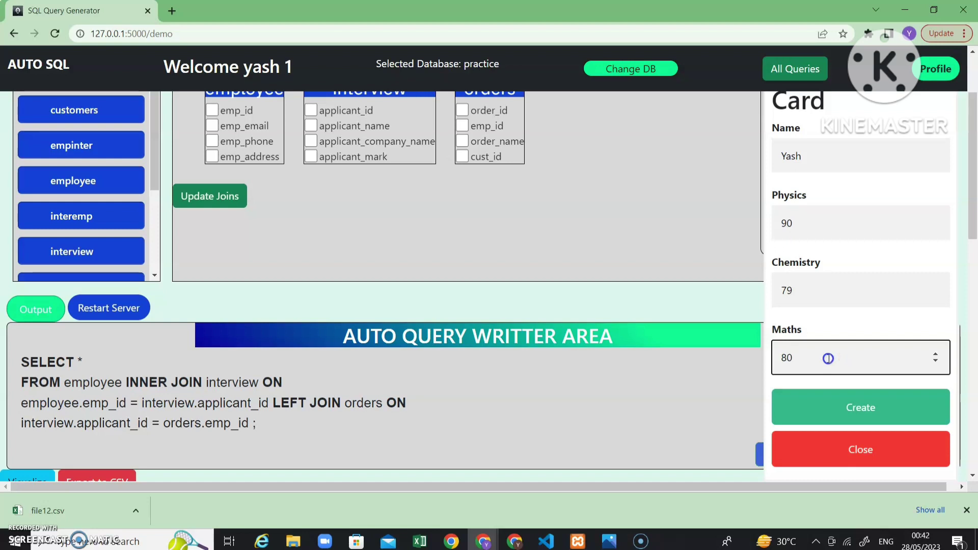
type("0")
left_click(840, 407)
left_click(869, 448)
- Highlight the generated create trigger statement in the query writer area to examine it, then clear the highlight
scroll(192, 364, "down", 1)
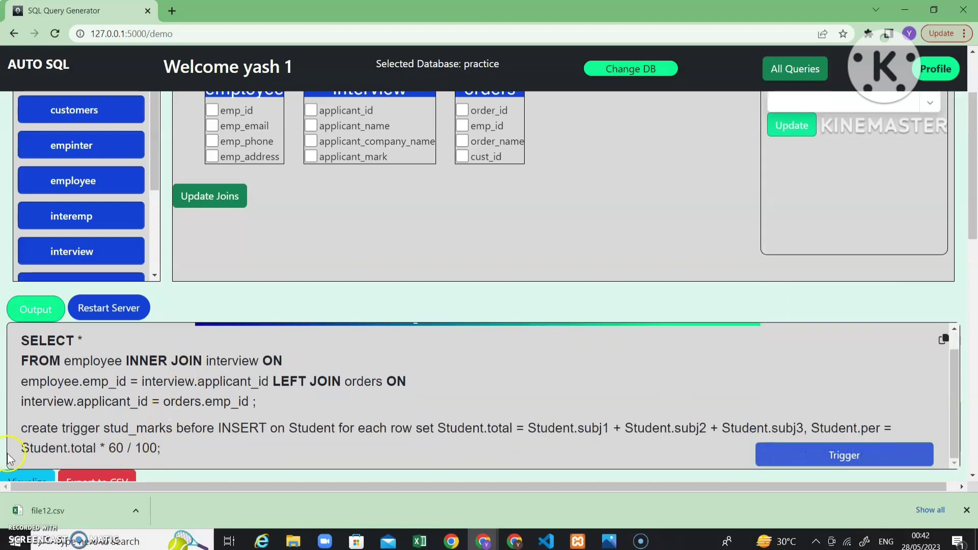
left_click_drag(40, 429, 177, 449)
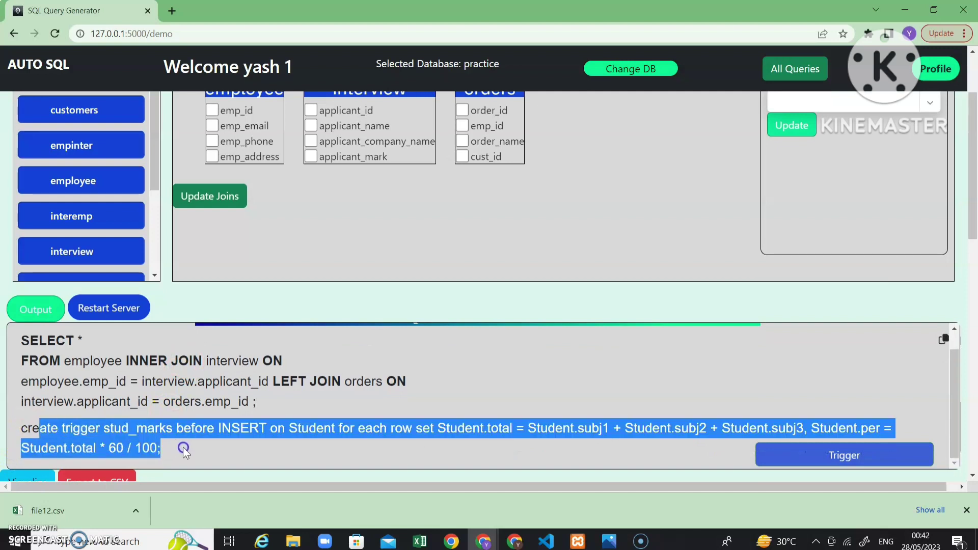
left_click(267, 436)
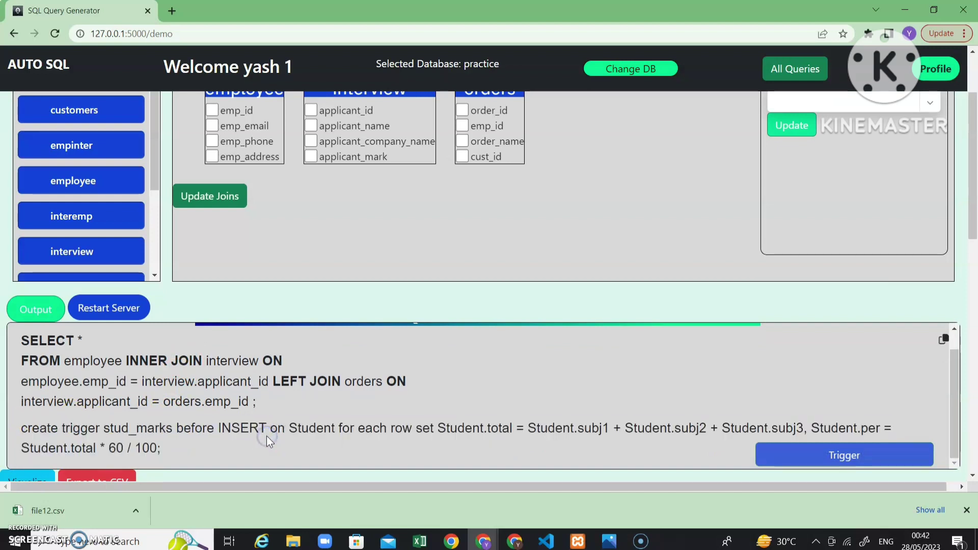
- Restart the server to reset the query areas and dismiss the browser's download bar
scroll(267, 435, "up", 1)
scroll(375, 319, "up", 2)
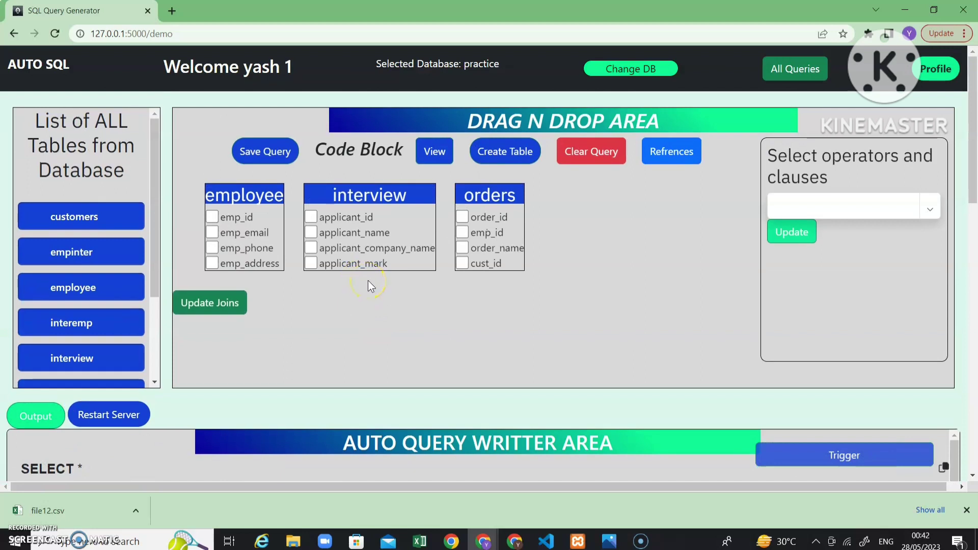
left_click(113, 414)
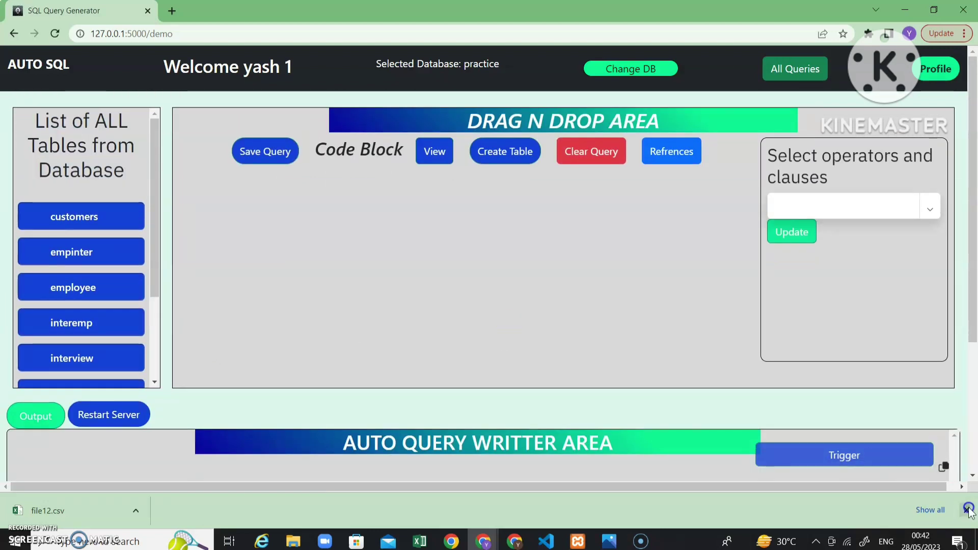
left_click(967, 510)
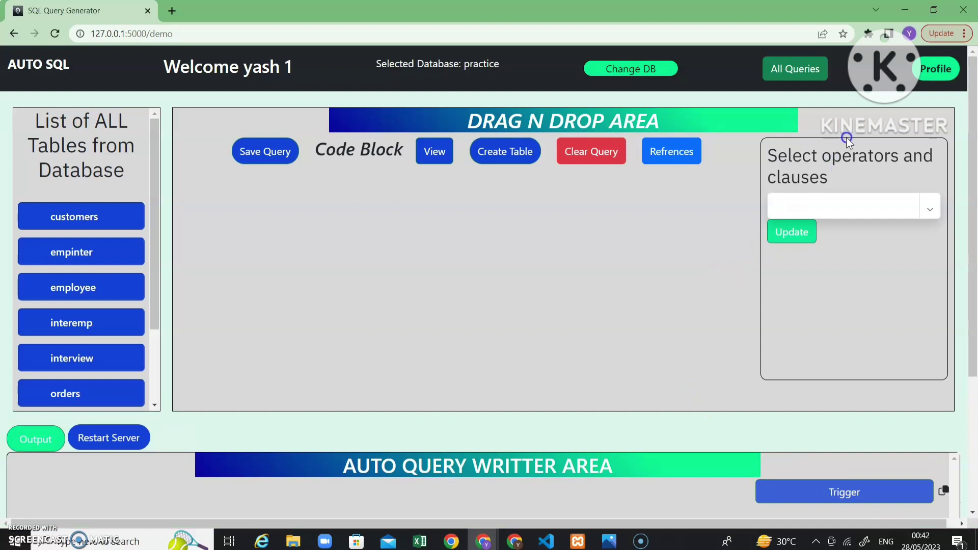
- Place the employee, interview and orders tables in the cleared drag-and-drop area, accepting each table alert
scroll(556, 156, "down", 4)
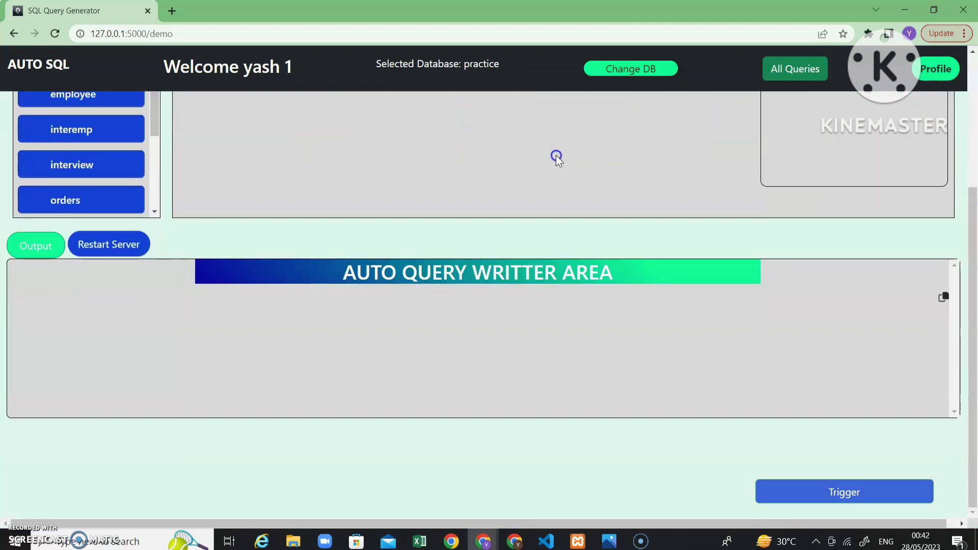
scroll(376, 242, "up", 4)
scroll(85, 303, "down", 2)
scroll(82, 286, "up", 2)
left_click_drag(79, 283, 230, 264)
key("Return")
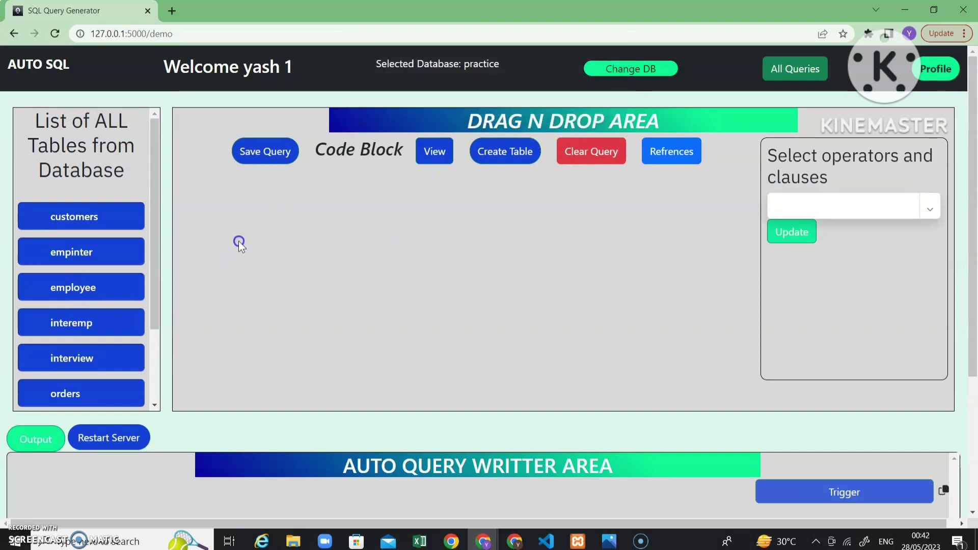
left_click_drag(99, 351, 418, 230)
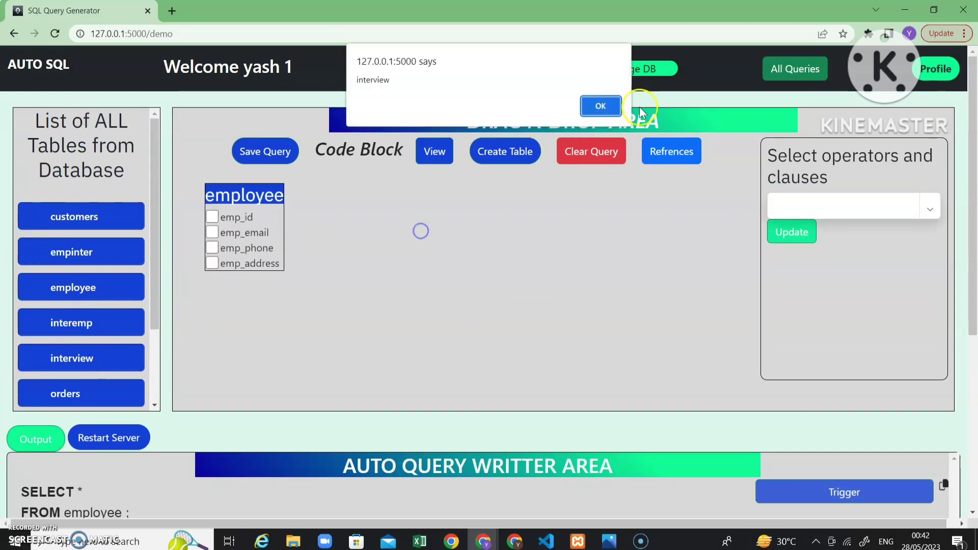
left_click(593, 108)
left_click_drag(121, 381, 537, 210)
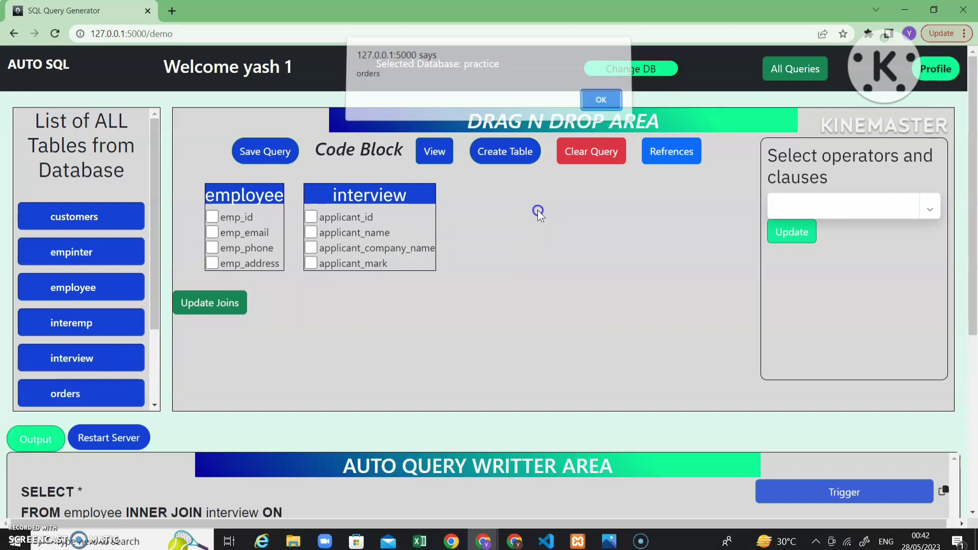
left_click(597, 103)
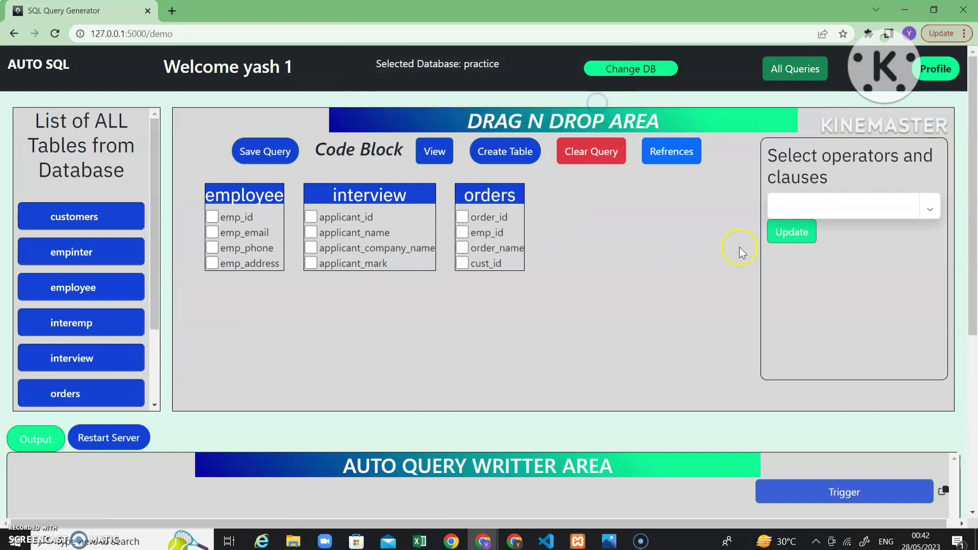
- Add an ORDER BY clause on employee.emp_id with descending order
left_click(934, 214)
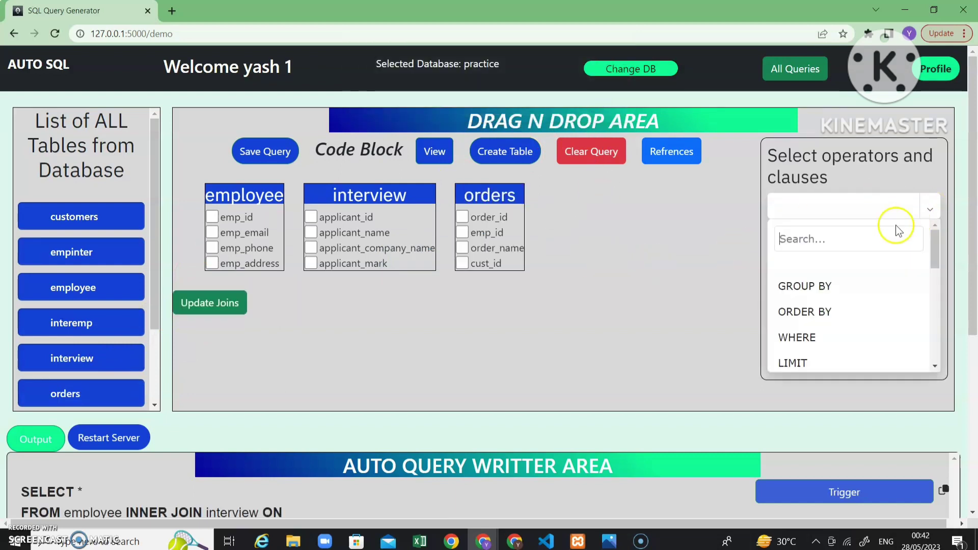
left_click(799, 312)
left_click(791, 233)
left_click(805, 251)
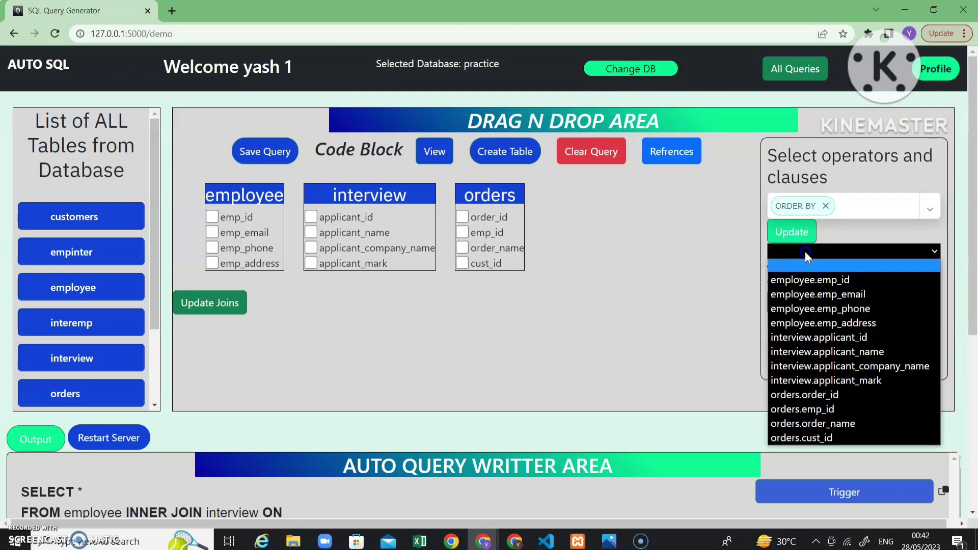
left_click(799, 277)
left_click(771, 284)
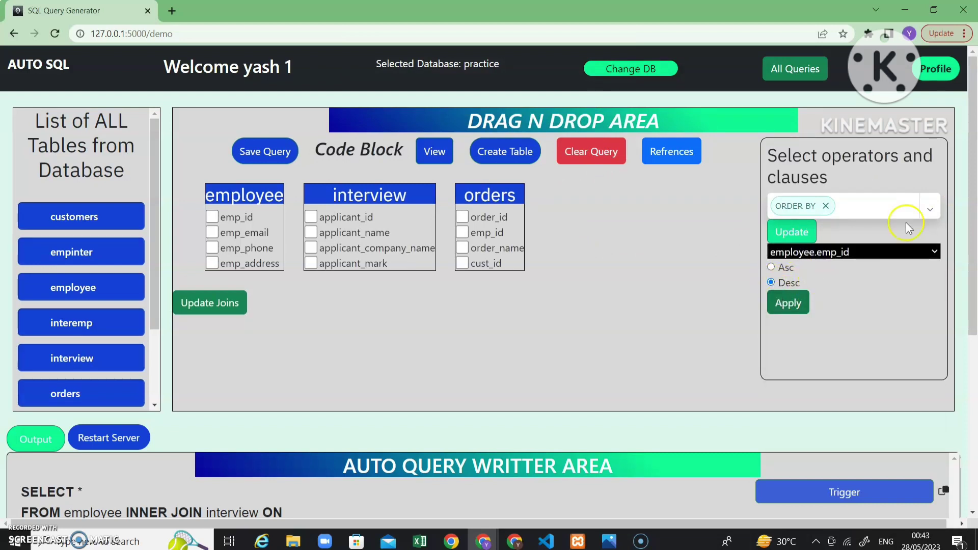
- Add a WHERE clause with employee.emp_email set to Is Not Null and the custom condition employee.emp_id > 1, and apply it
left_click(930, 210)
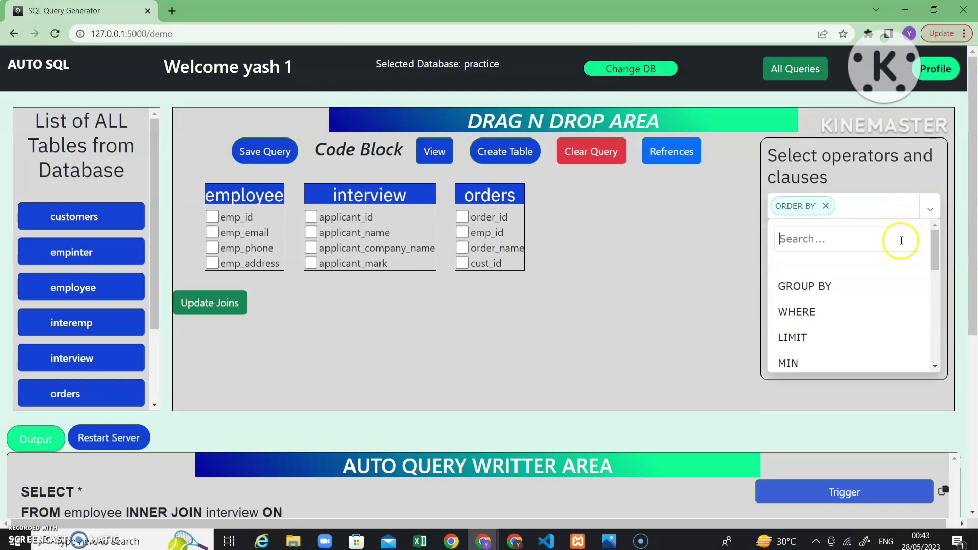
left_click(819, 308)
left_click(794, 236)
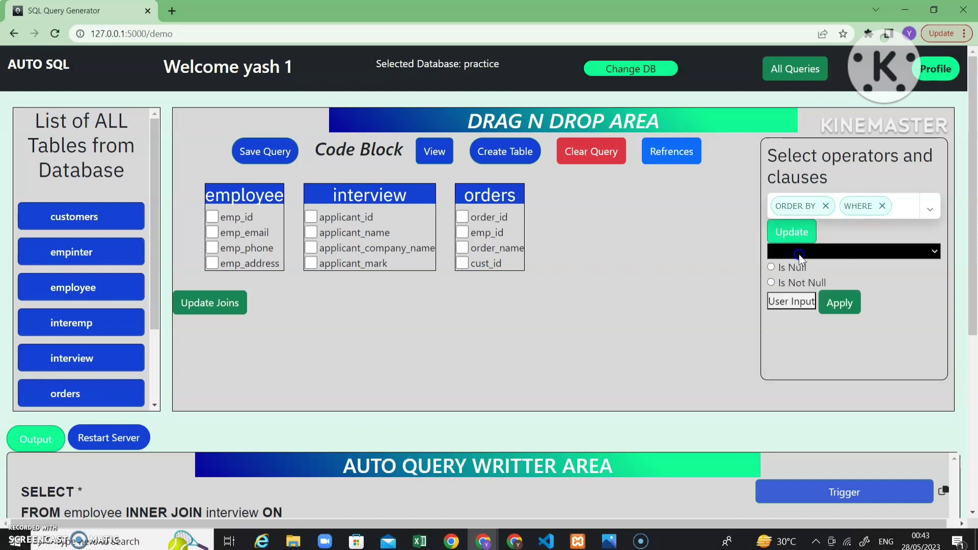
left_click(816, 252)
left_click(800, 299)
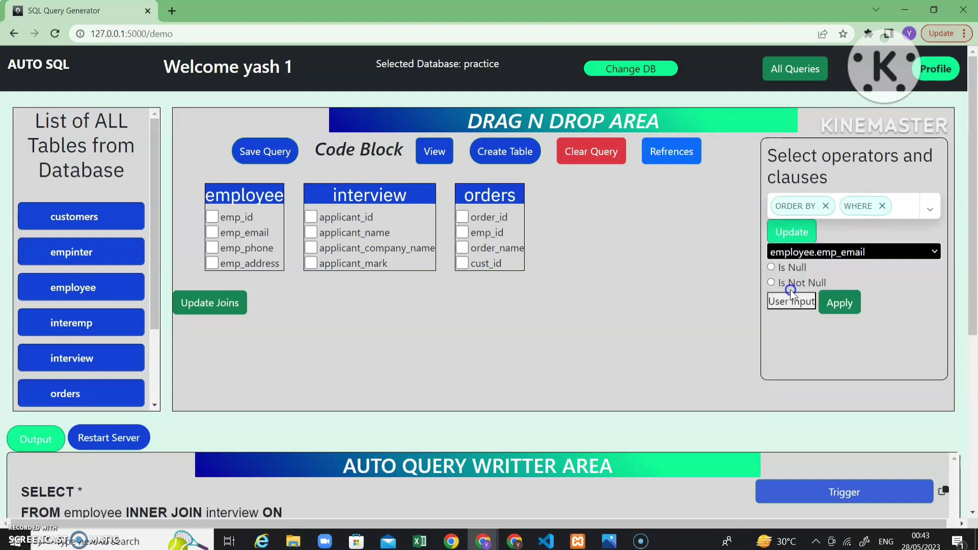
left_click(774, 282)
left_click(791, 301)
left_click(810, 316)
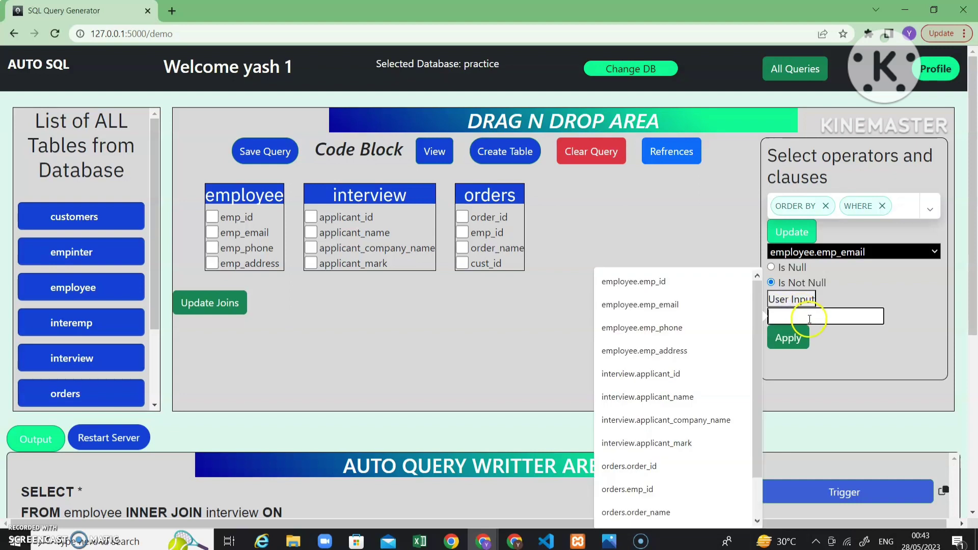
left_click(646, 285)
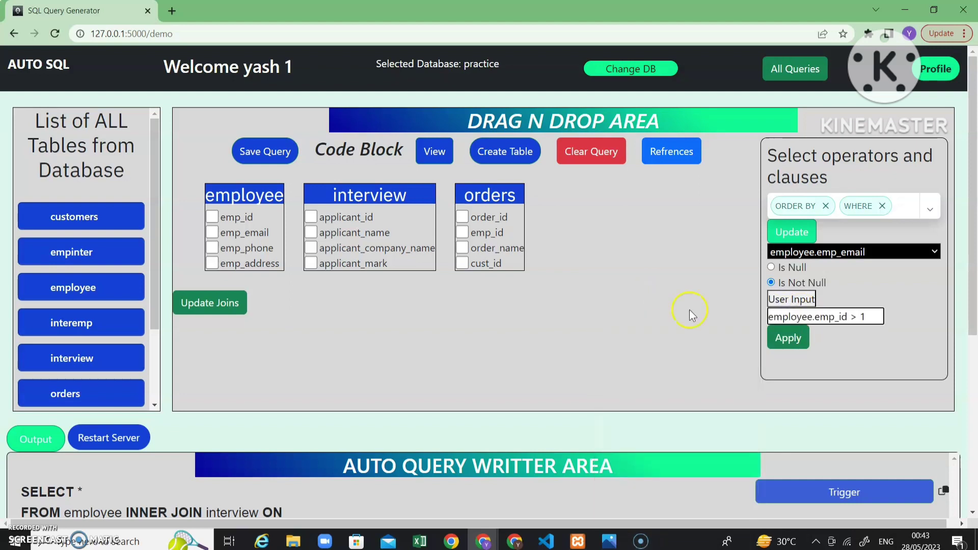
left_click(791, 338)
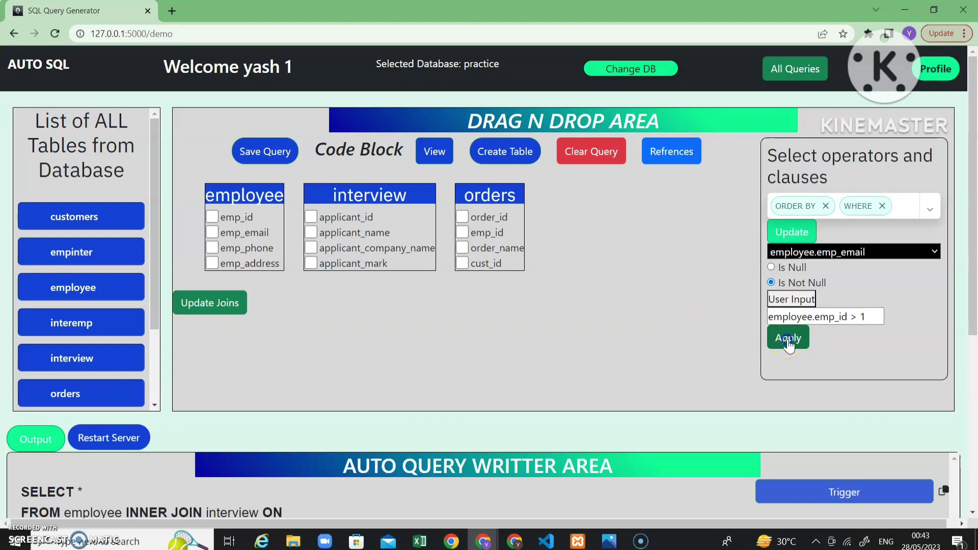
- Add a LIMIT clause of 100 to the query and apply it
left_click(928, 217)
left_click(789, 309)
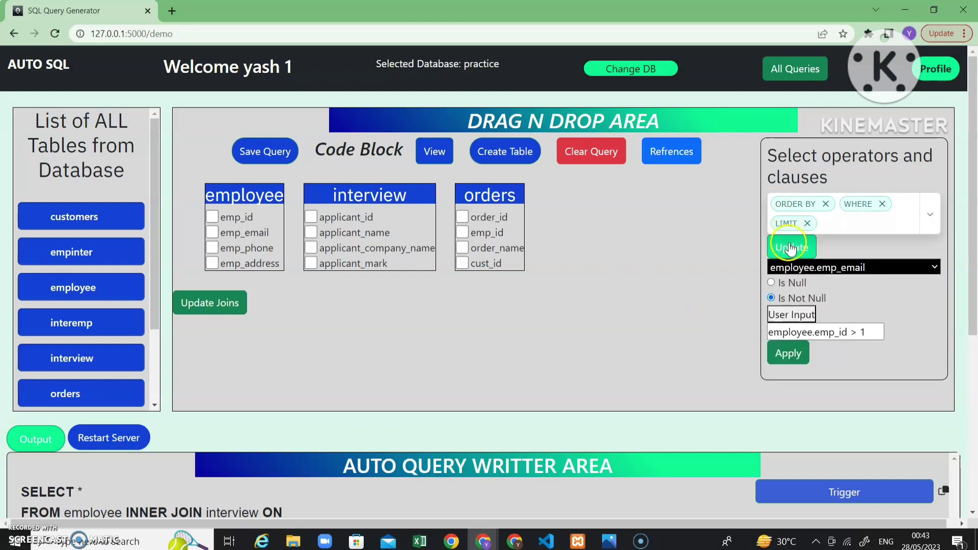
left_click(790, 248)
left_click(851, 262)
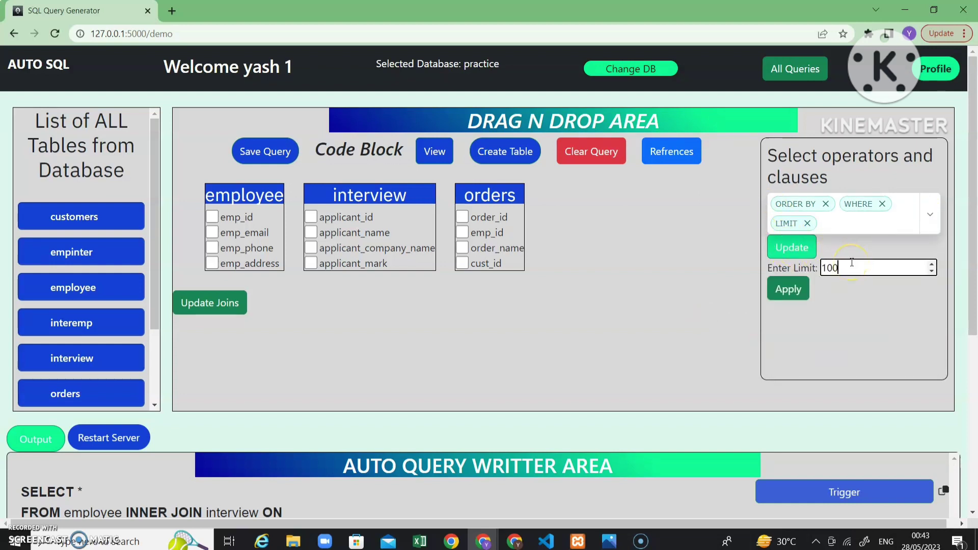
left_click(788, 289)
- Add the MIN operator on employee.emp_id to the query and apply it
left_click(929, 214)
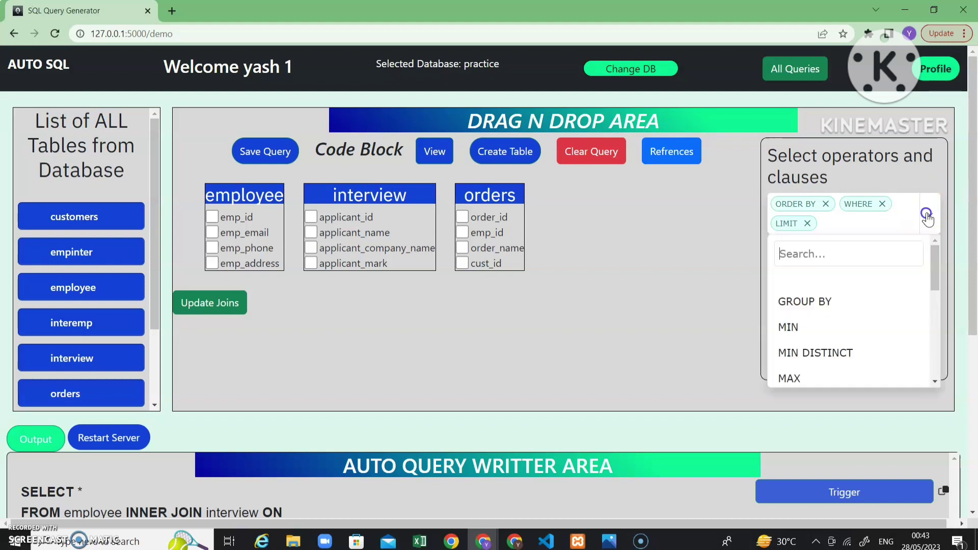
left_click(788, 327)
left_click(787, 241)
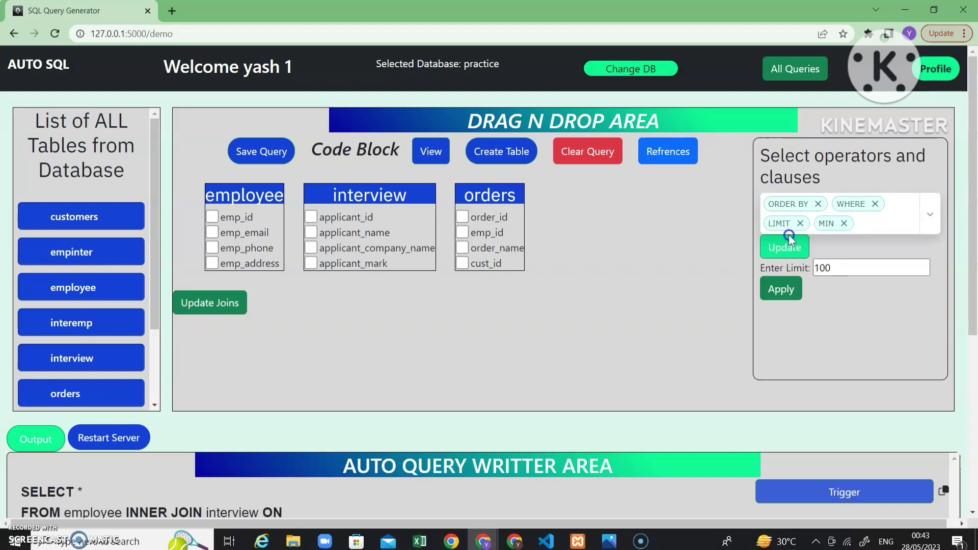
left_click(817, 265)
left_click(815, 292)
left_click(785, 288)
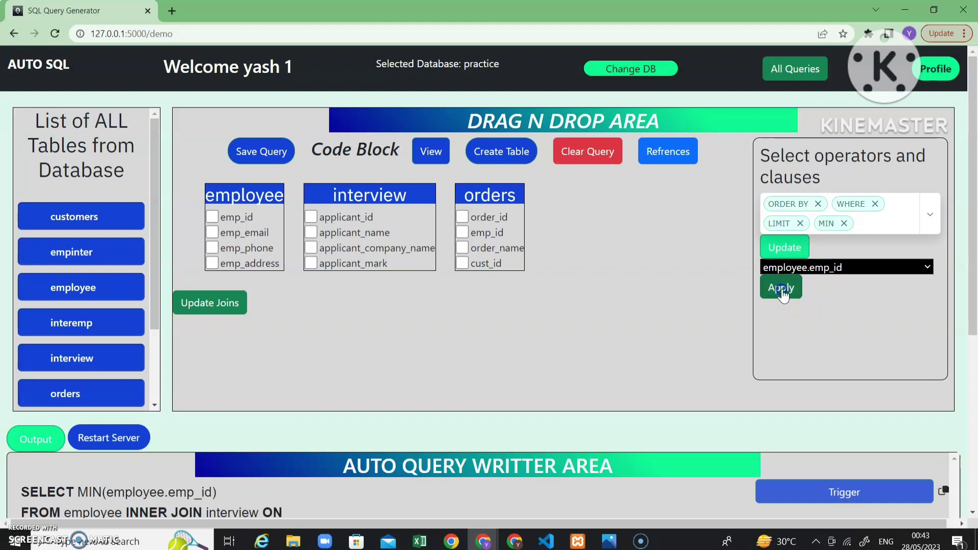
- Run the generated MIN query on the joined employee, interview and orders tables and review its output beneath the query text
scroll(565, 351, "down", 4)
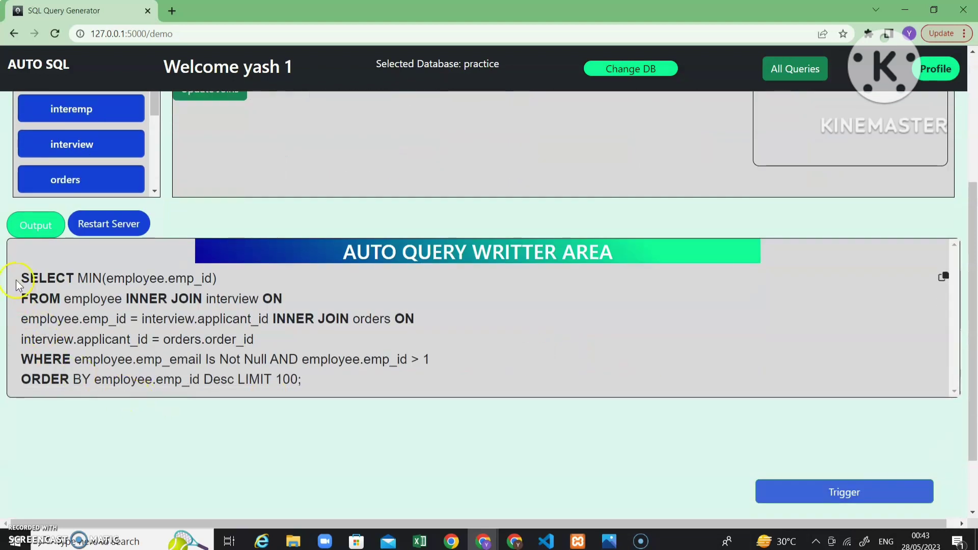
left_click_drag(20, 280, 372, 391)
left_click(29, 228)
scroll(363, 301, "down", 2)
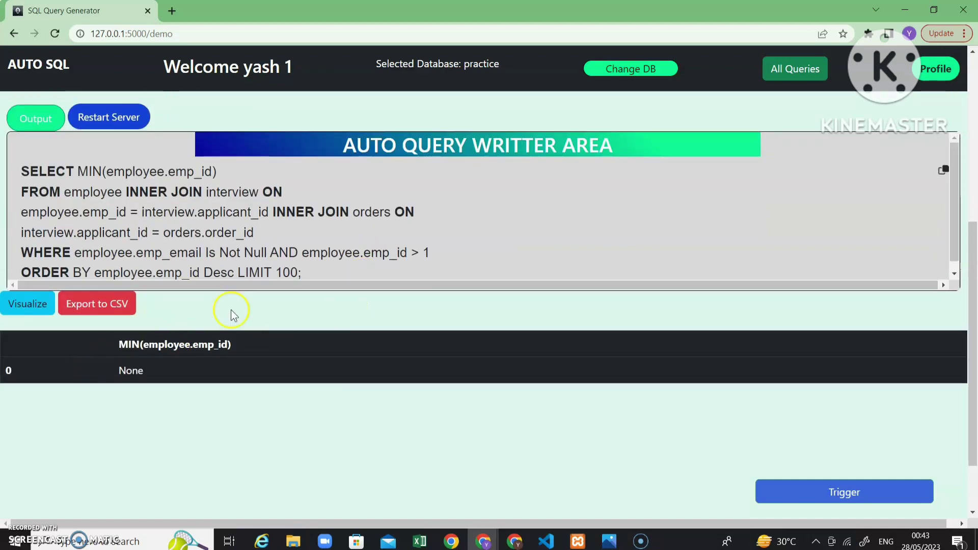
scroll(295, 248, "up", 6)
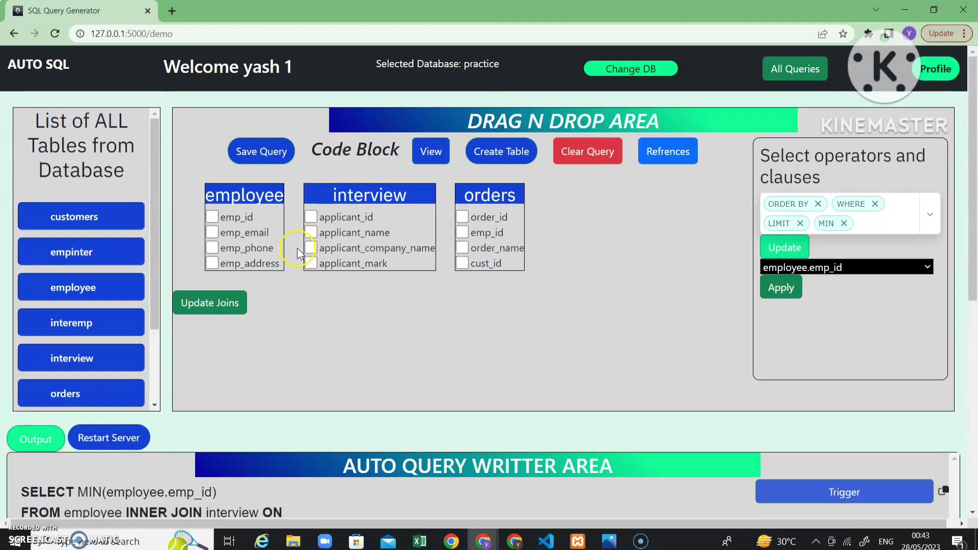
scroll(448, 274, "down", 4)
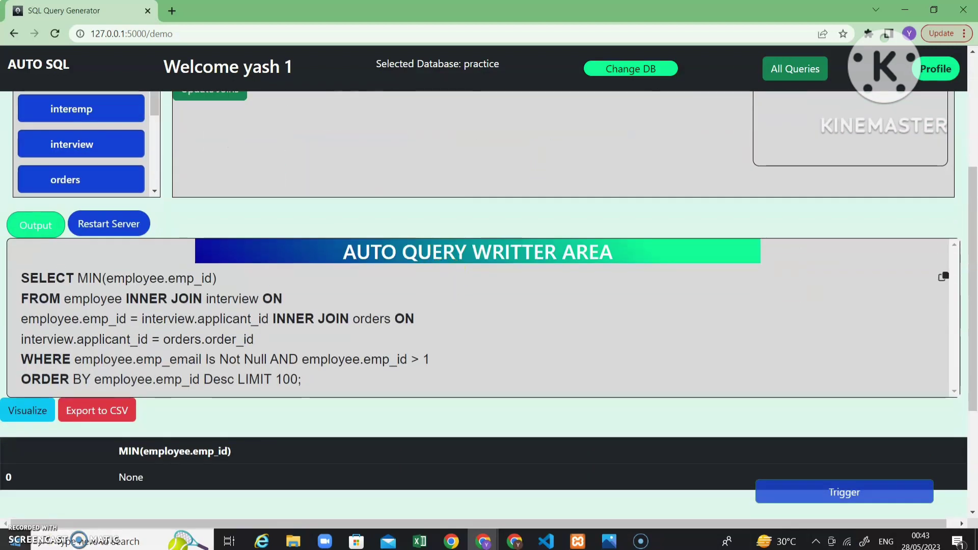
scroll(212, 485, "down", 2)
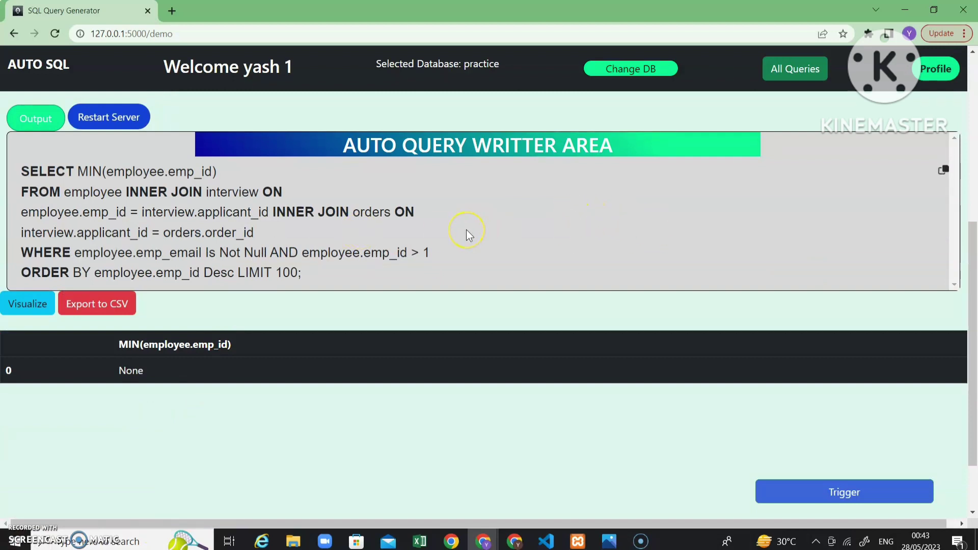
scroll(466, 229, "up", 6)
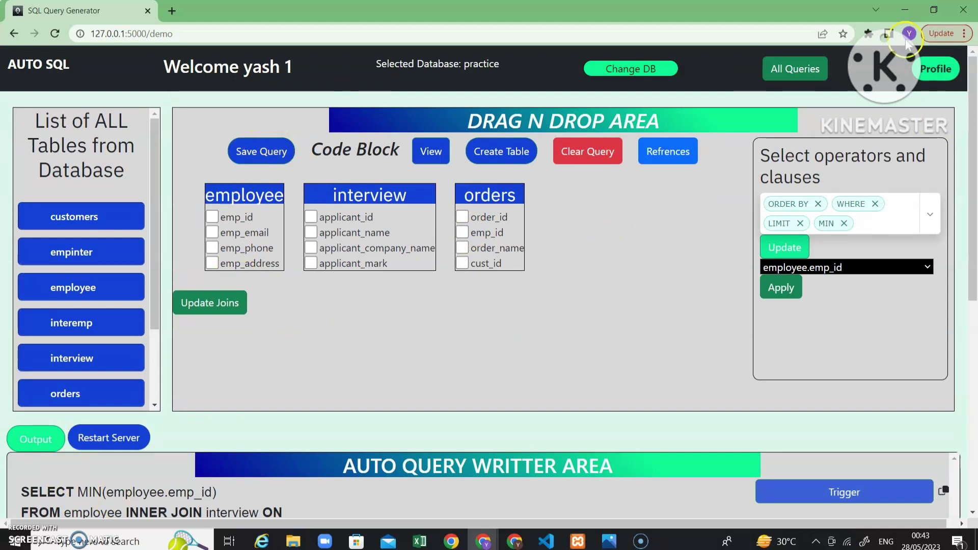
- Refresh and browse the list of all saved queries, and view the account's profile details
left_click(828, 78)
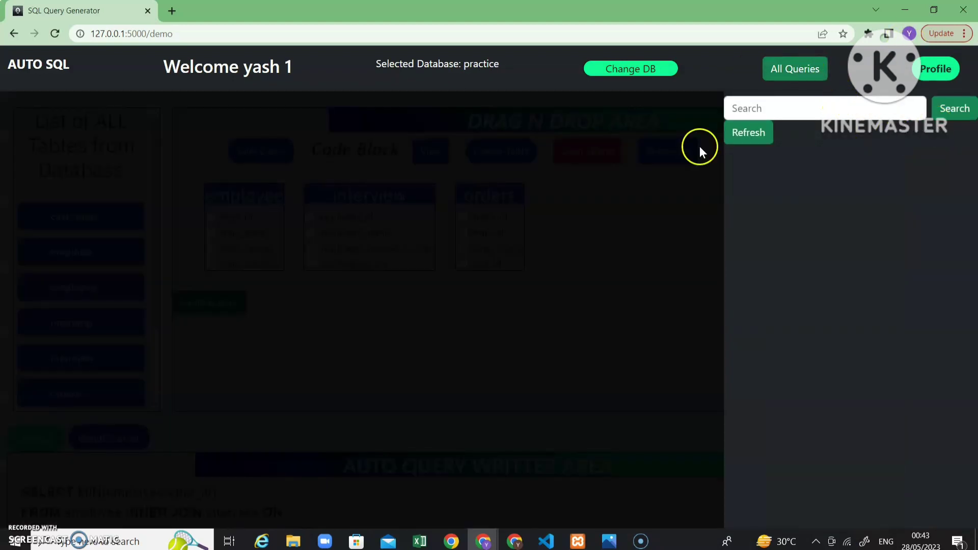
left_click(742, 133)
scroll(889, 221, "down", 5)
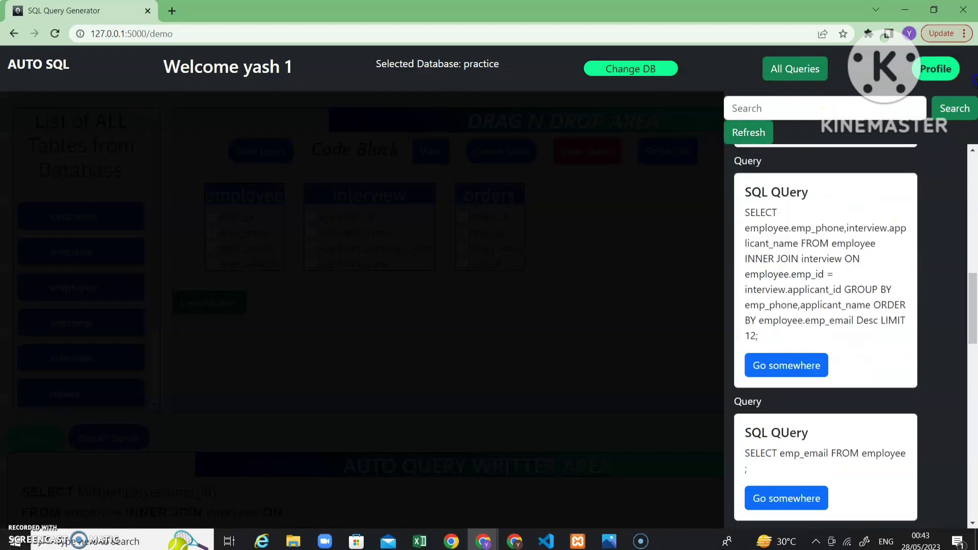
left_click(685, 230)
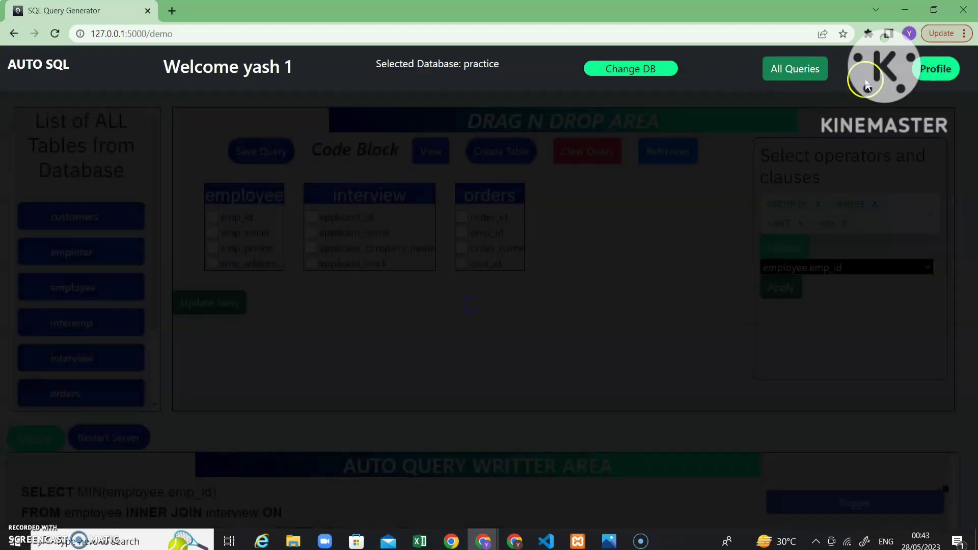
left_click(939, 70)
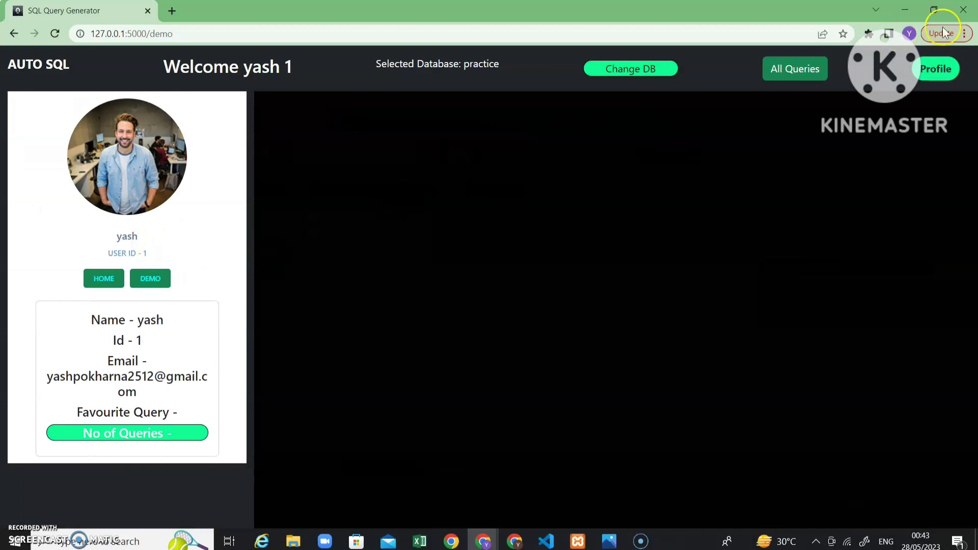
left_click(349, 331)
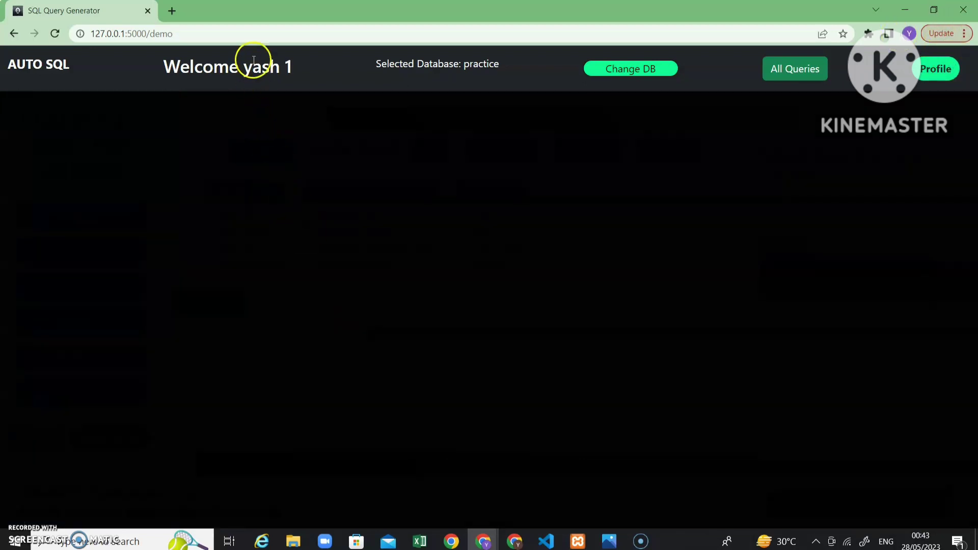
- Reload the demo page and restart the server to reset the query workspace
left_click(405, 39)
key("Return")
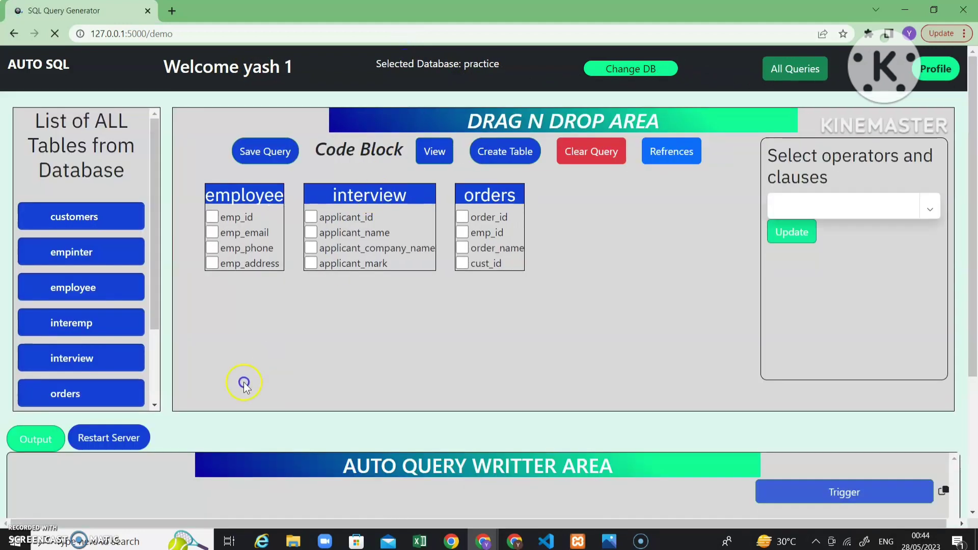
left_click(113, 433)
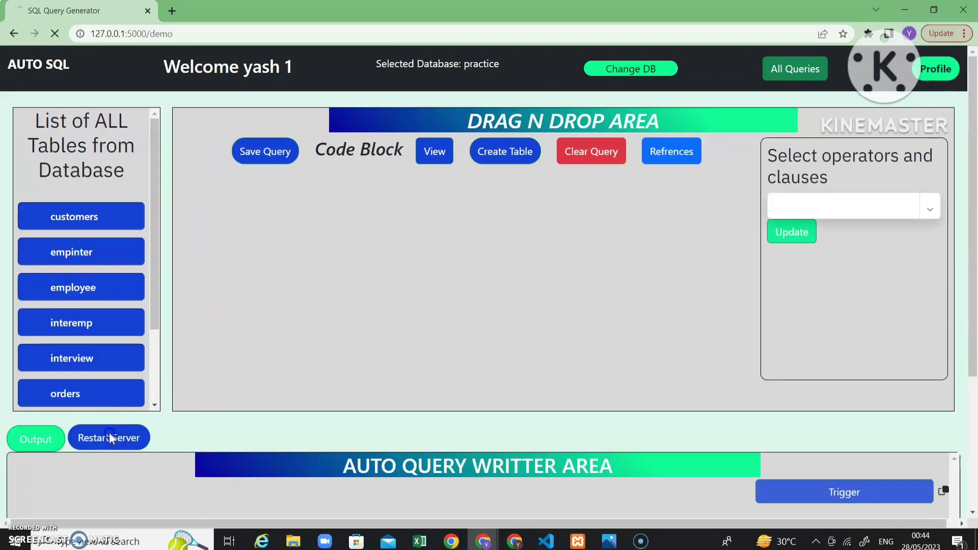
- Go to the site's home page from the profile and log out of the account
left_click(918, 68)
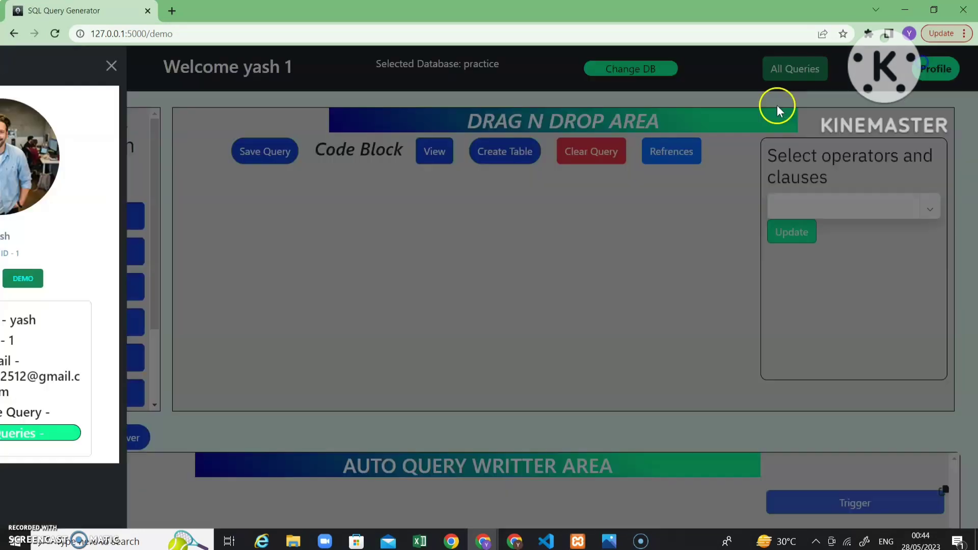
left_click(106, 280)
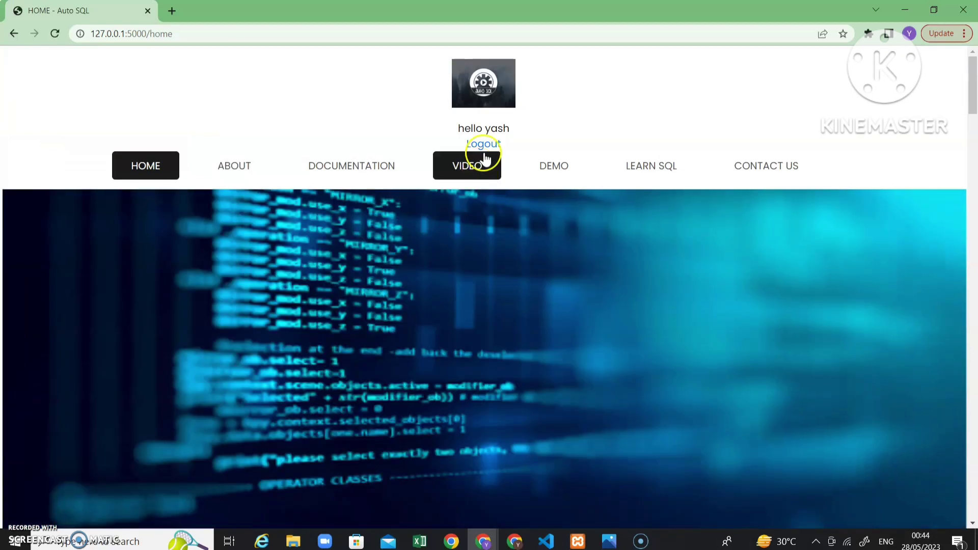
left_click(485, 146)
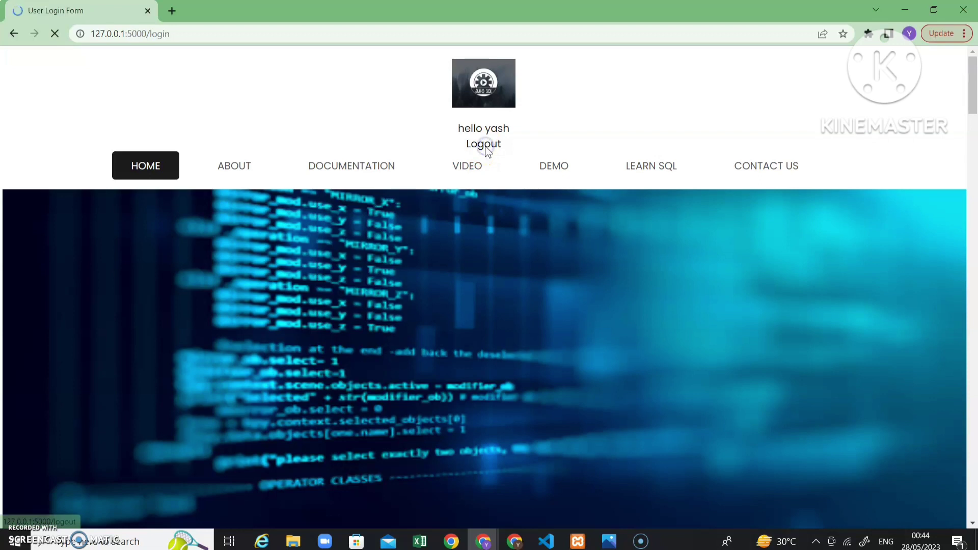